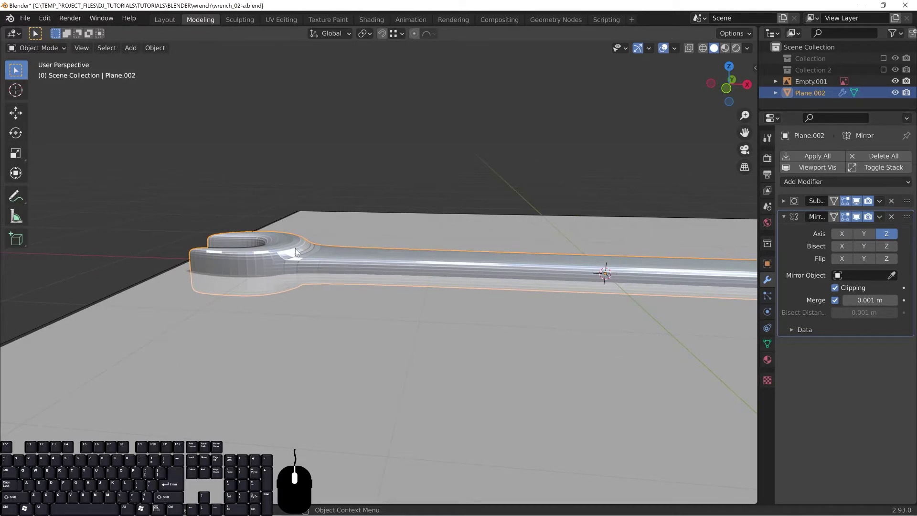
Examine the wrench model's open jaw, handle and ring end from several angles
middle_click_drag(468, 252, 476, 319, "shift")
middle_click_drag(457, 351, 425, 317, "shift")
scroll(425, 317, "up", 3)
middle_click_drag(293, 228, 503, 219, "shift")
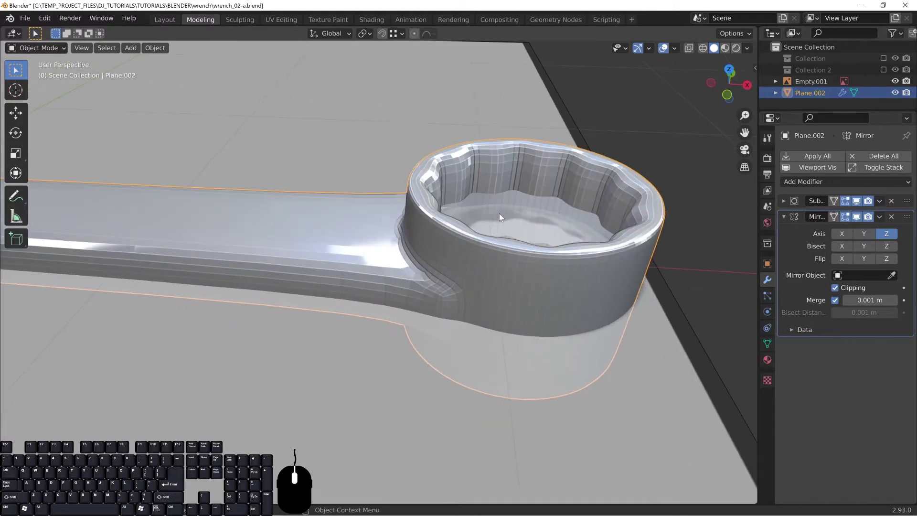
middle_click_drag(420, 238, 573, 277, "shift")
middle_click_drag(382, 244, 492, 270, "shift")
scroll(377, 284, "down", 6)
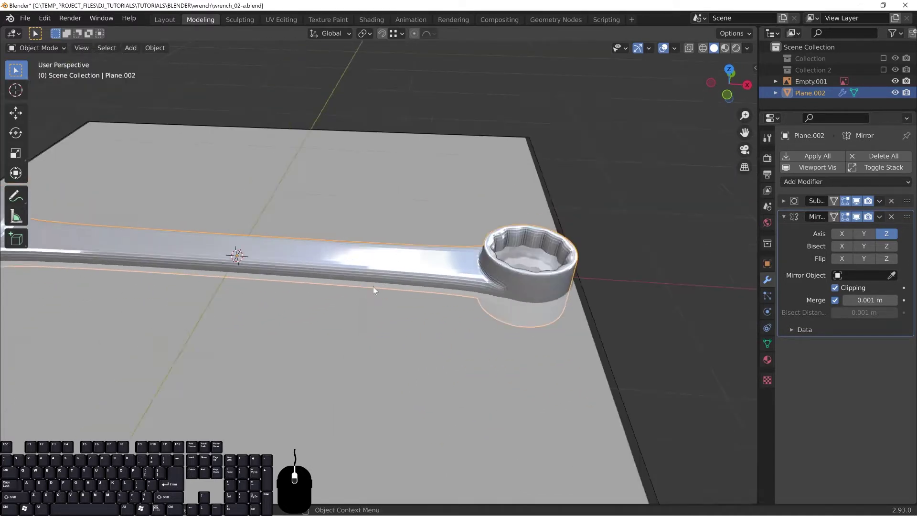
middle_click_drag(239, 257, 374, 292, "shift")
middle_click_drag(282, 289, 299, 218)
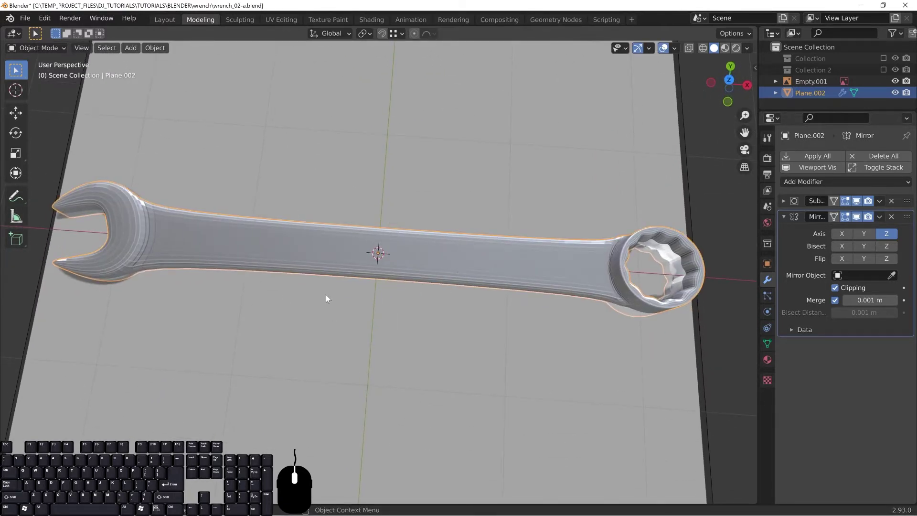
Display the wrench in wireframe shading from the top orthographic view, over the reference image's stamp area
key("KP_7")
key("z")
left_click(233, 293)
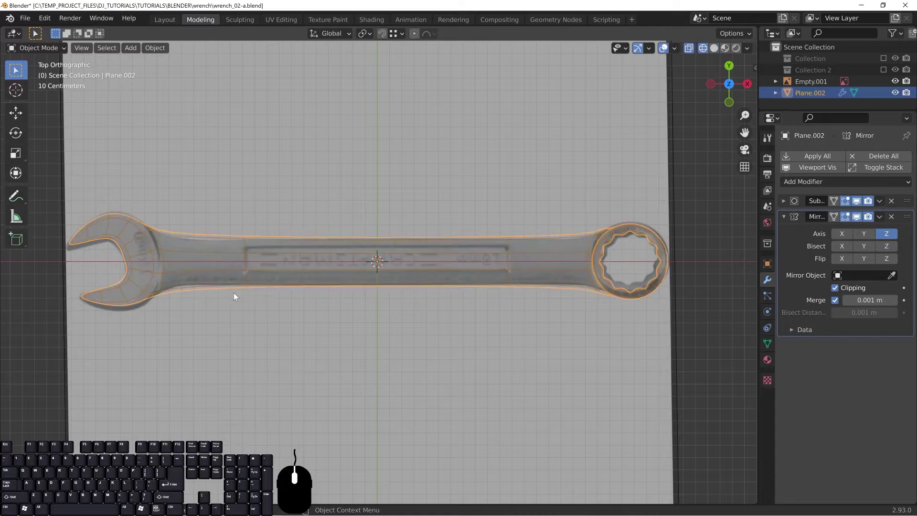
scroll(339, 311, "up", 3)
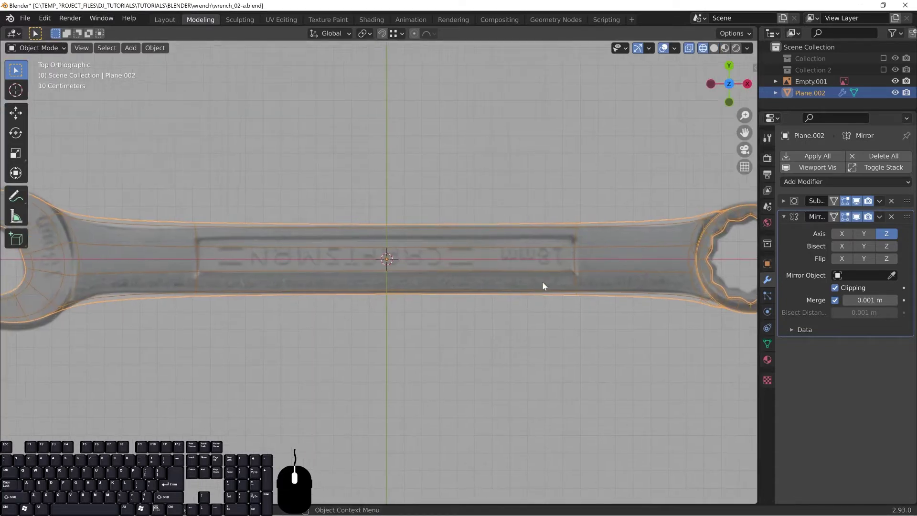
Turn off the viewport display of the wrench's Subdivision modifier
left_click(783, 216)
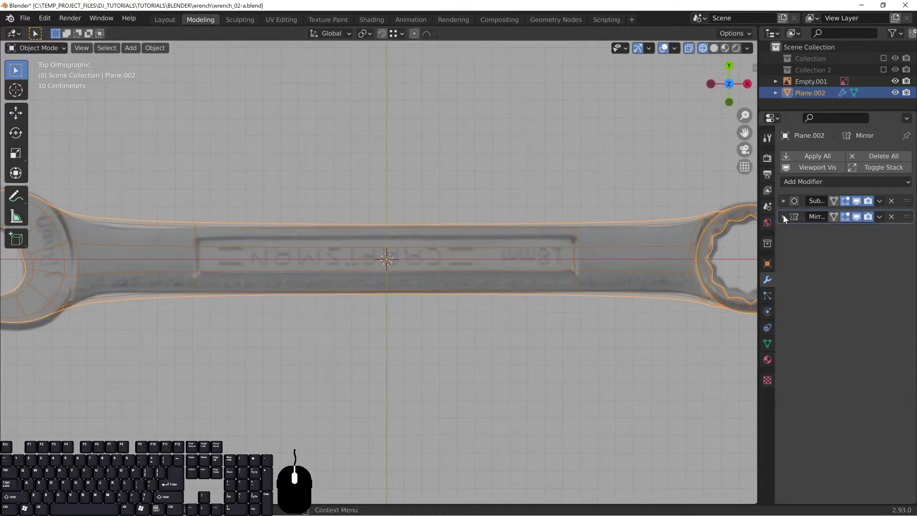
left_click(782, 201)
left_click(856, 200)
scroll(556, 270, "down", 4)
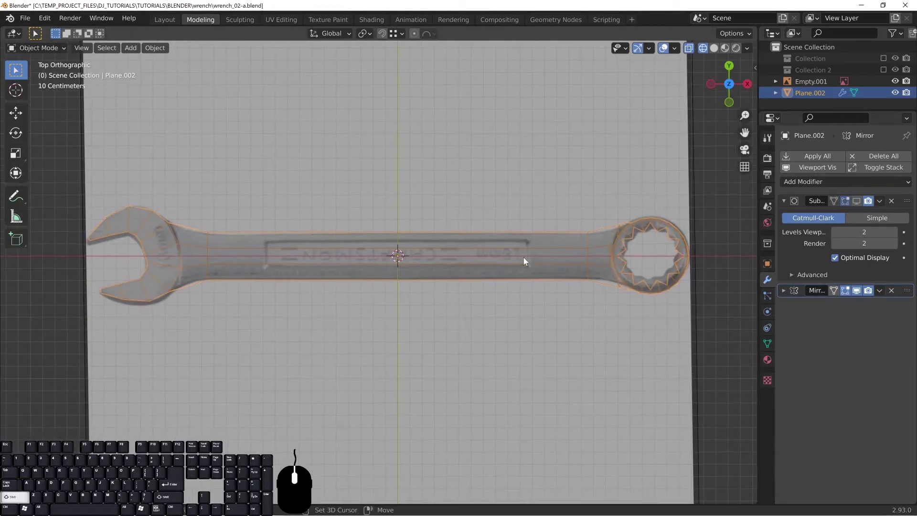
In Edit Mode, add two evenly spaced loop cuts across the wrench handle without sliding them, and save the file
key("Tab")
scroll(388, 251, "up", 2)
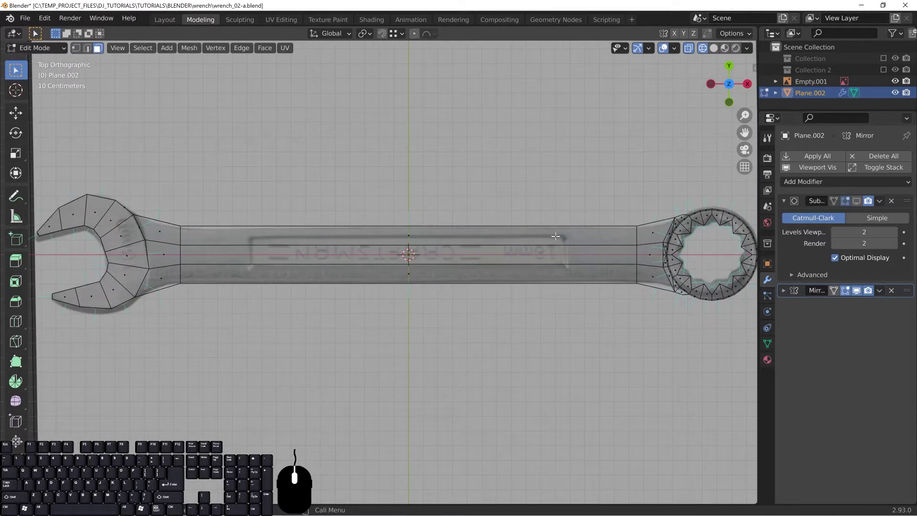
key("ctrl+r")
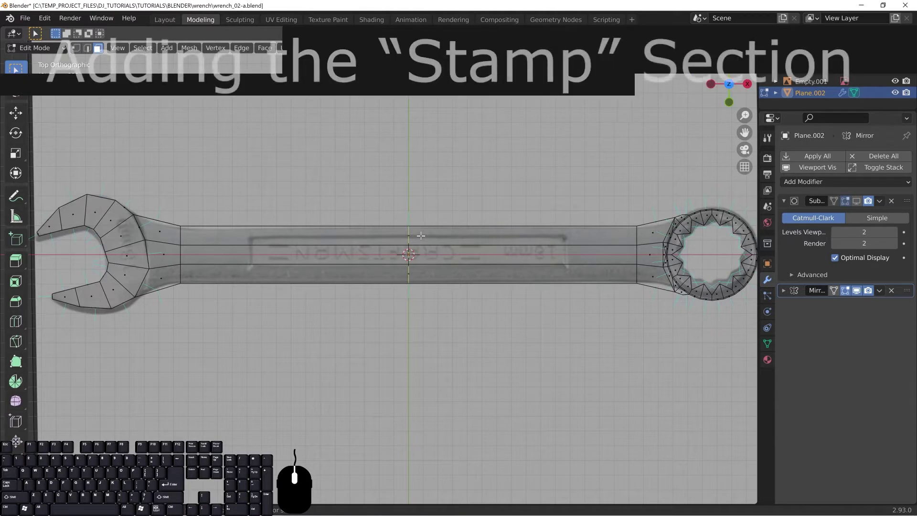
key("ctrl+s")
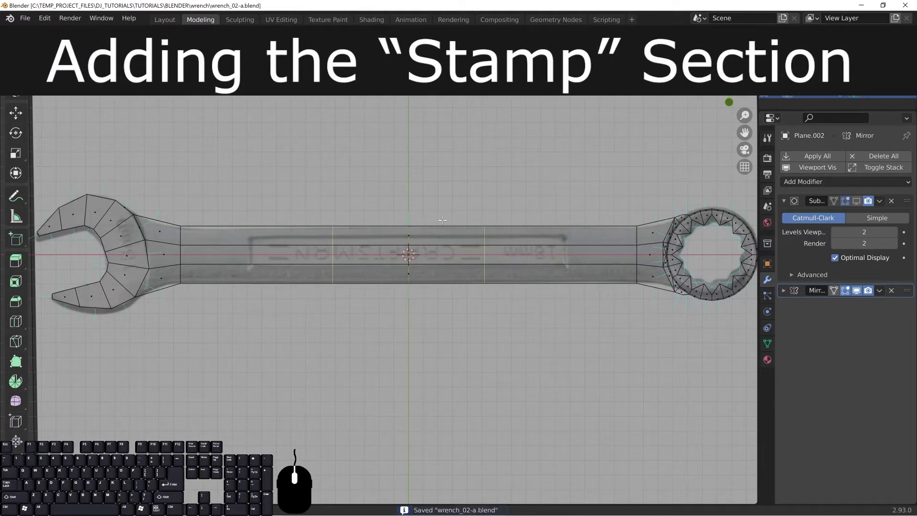
left_click(442, 220)
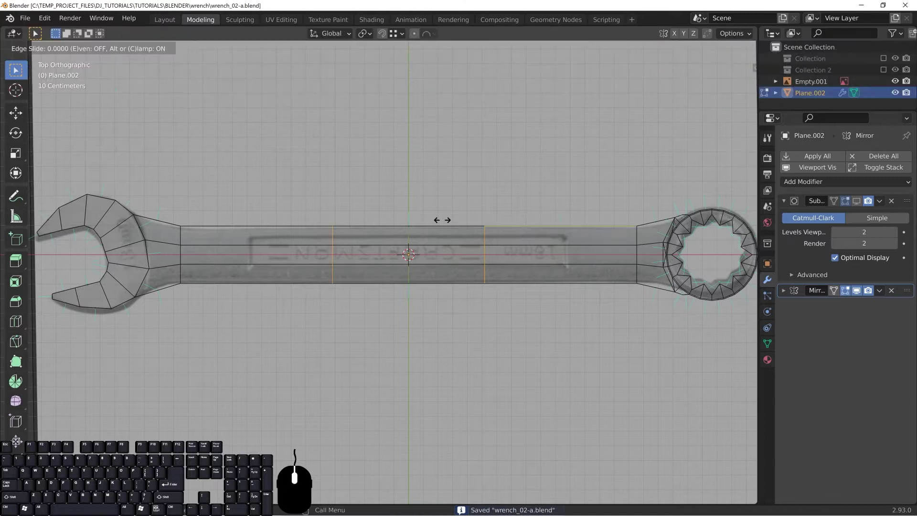
right_click(442, 220)
right_click(443, 221)
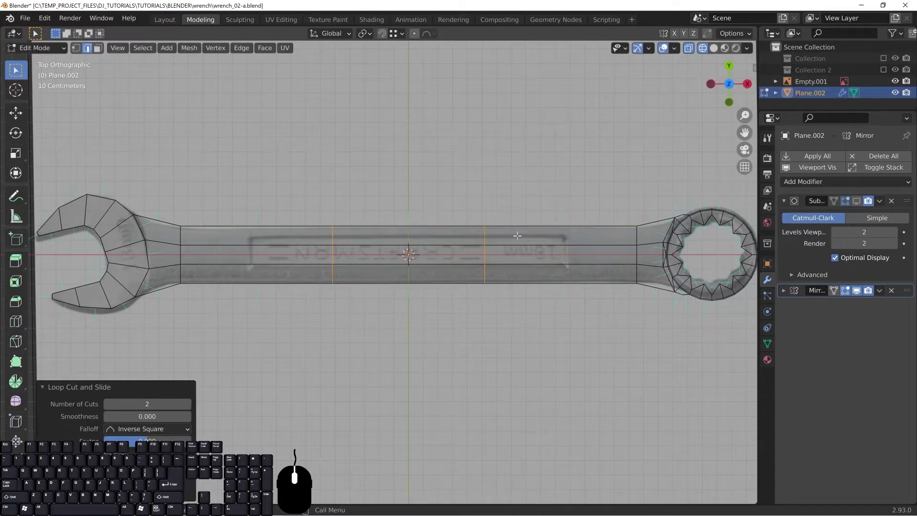
Scale the two new edge loops along X by about 2.09 to match the ends of the stamp outline
key("s")
key("x")
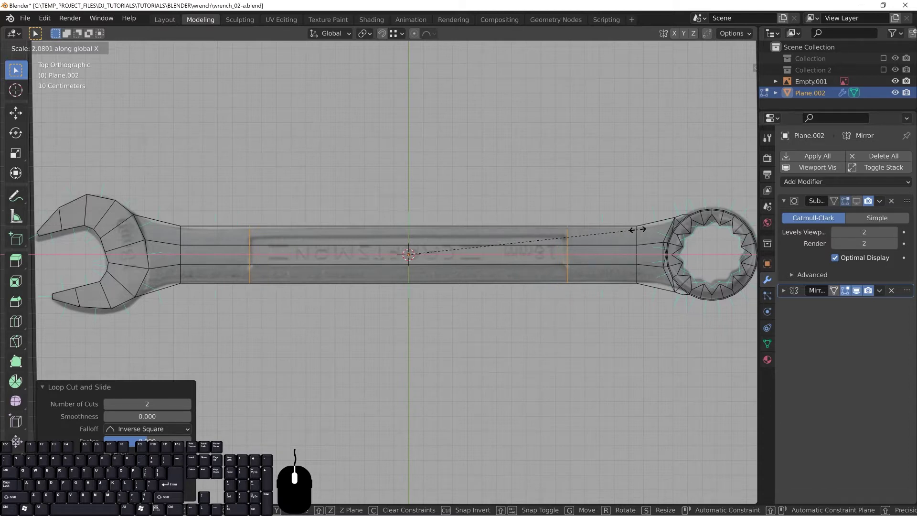
left_click(639, 230)
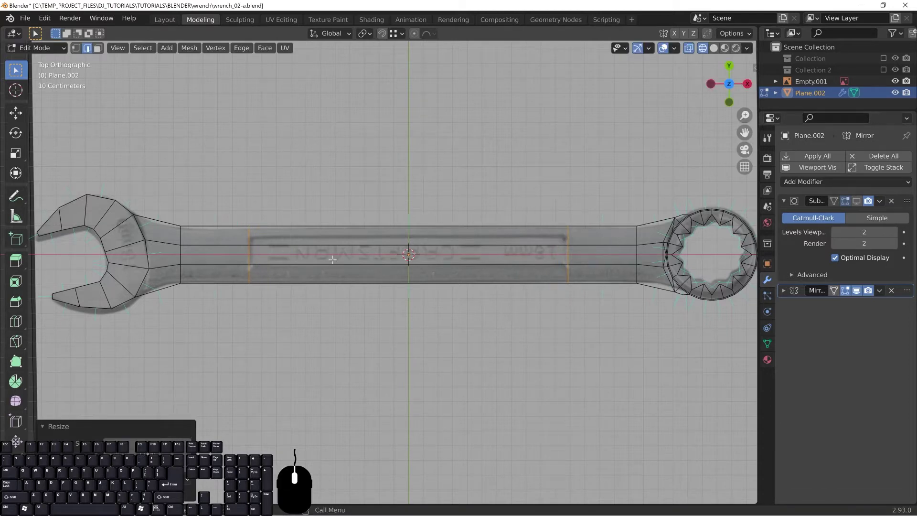
Select the two lengthwise edge lines along the handle and scale them apart along Y to match the stamp outline's long sides
left_click(312, 244, "alt")
left_click(370, 271, "alt+shift")
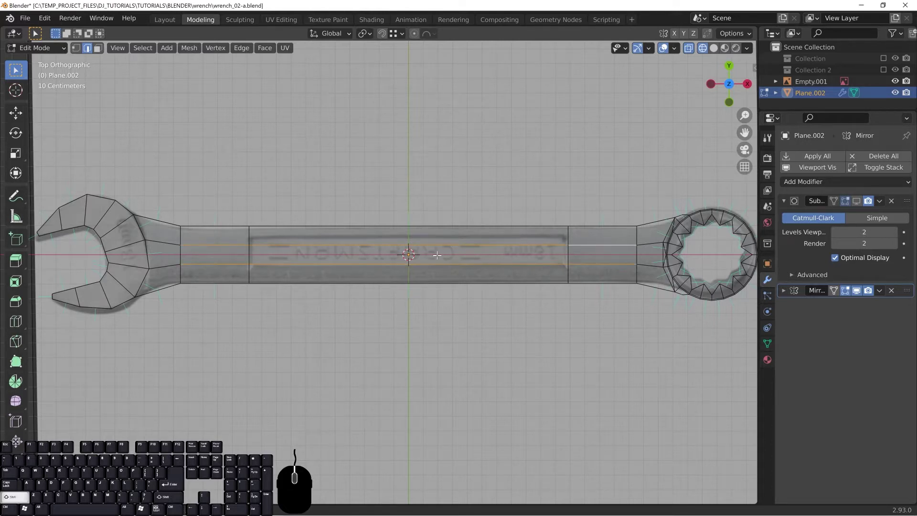
key("s")
key("y")
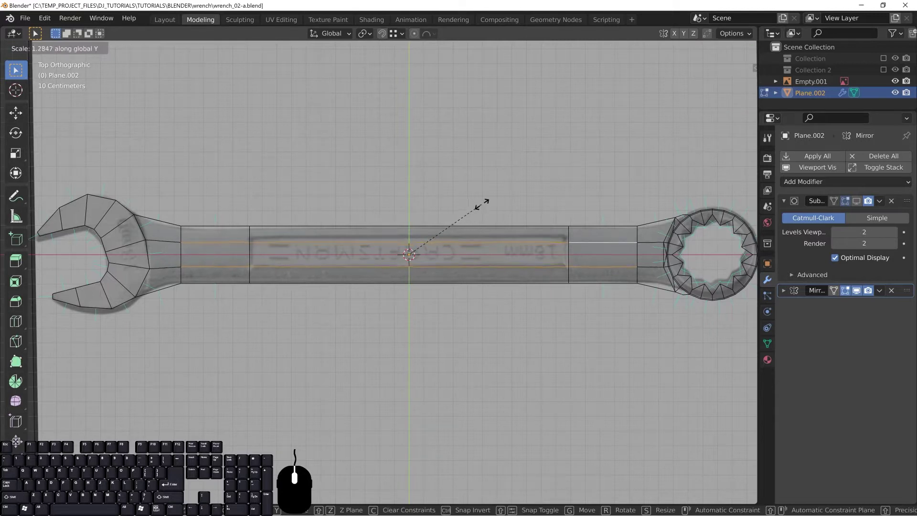
left_click(501, 185)
scroll(358, 265, "up", 2)
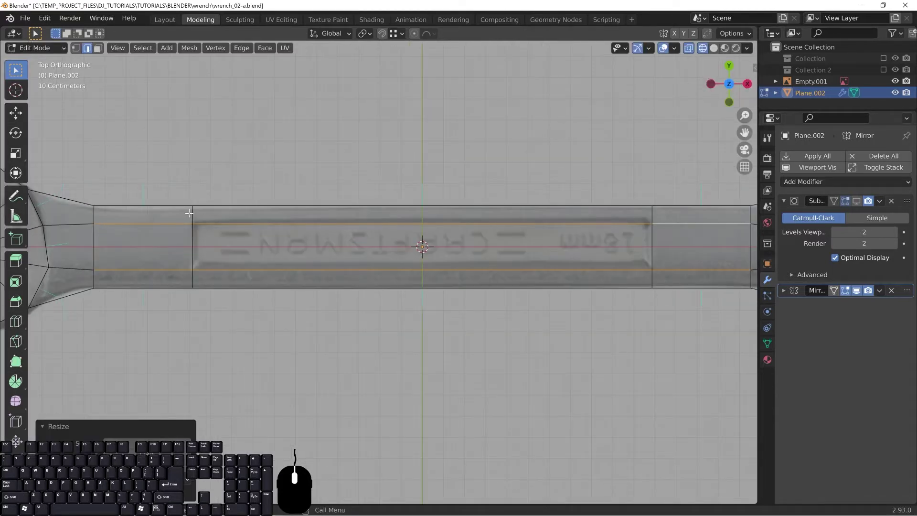
In solid shading, select the rectangular stamp face on top of the handle and extrude it slightly inward to form a shallow recess
middle_click_drag(644, 320, 505, 241)
key("z")
left_click(581, 241)
middle_click_drag(397, 215, 359, 245, "shift")
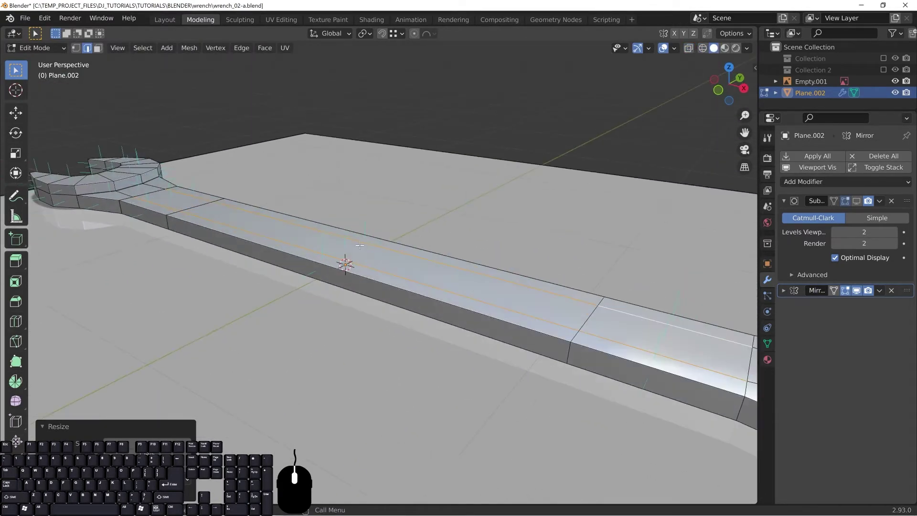
left_click(98, 49)
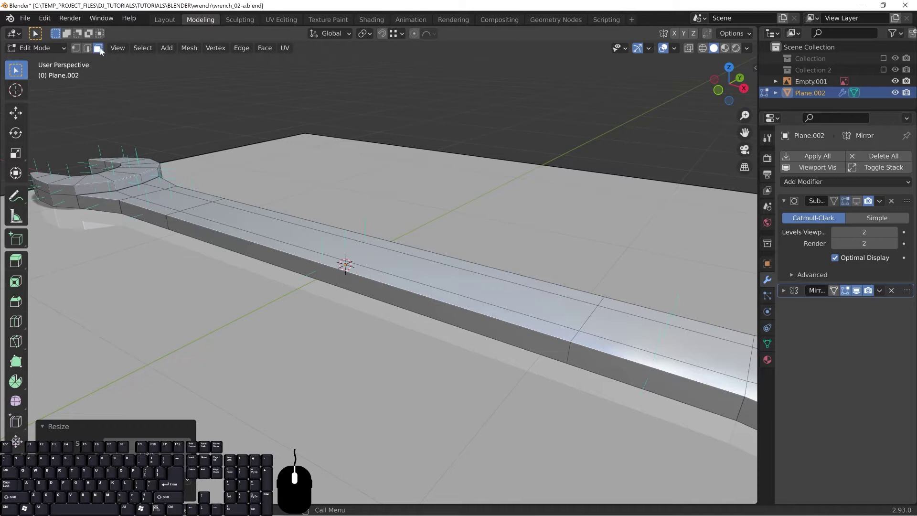
left_click(358, 257)
middle_click_drag(357, 257, 359, 282, "shift")
scroll(395, 255, "up", 2)
key("e")
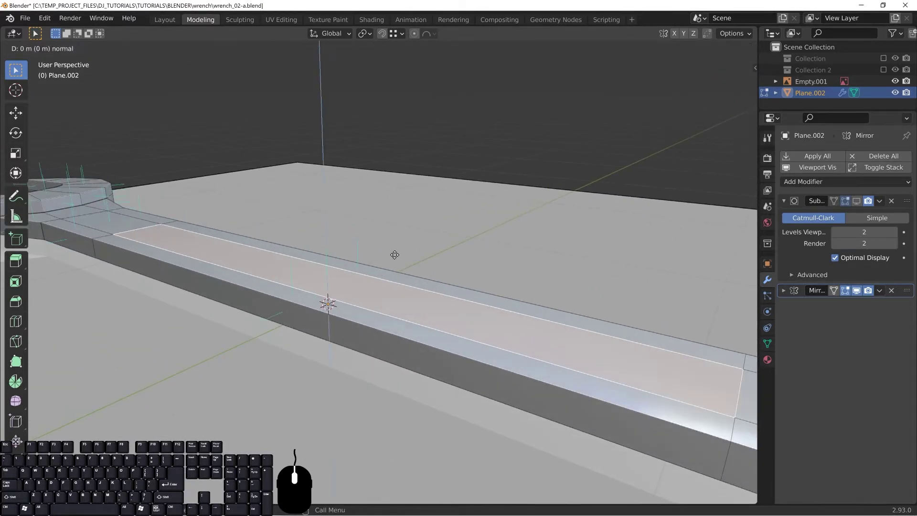
key("shift")
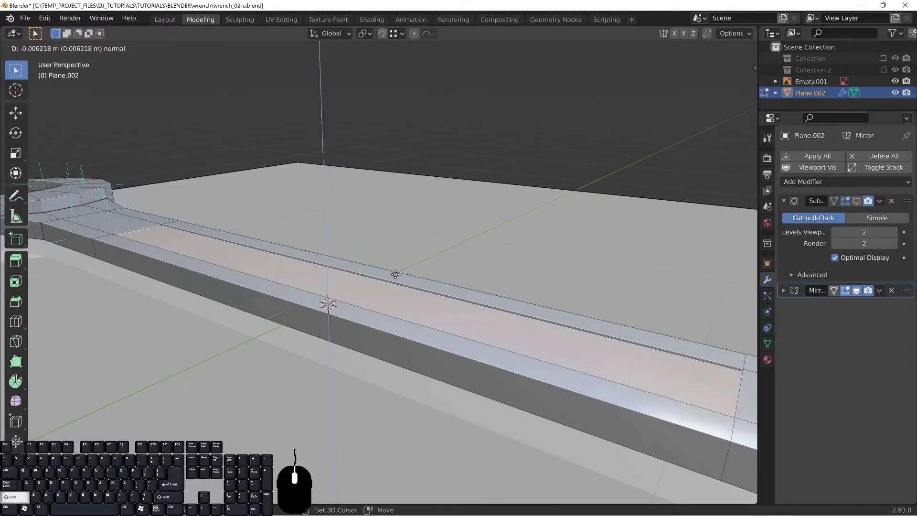
left_click(393, 302, "shift")
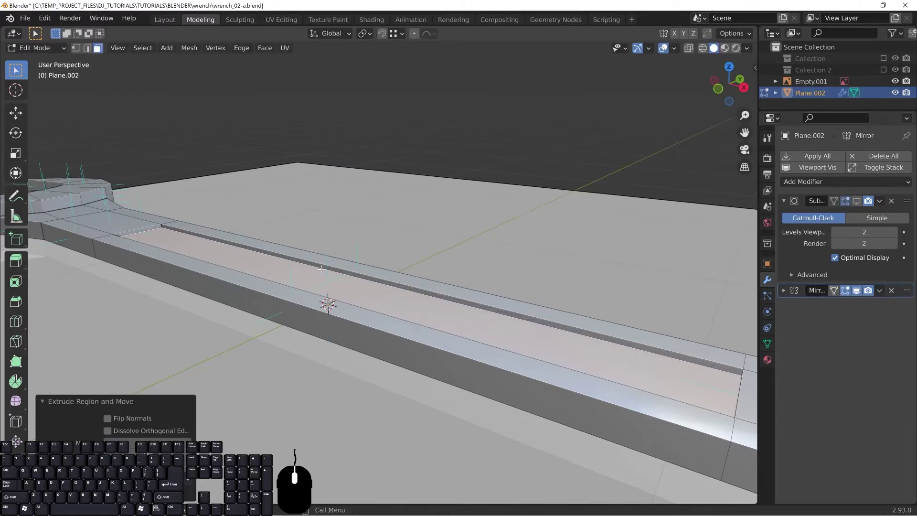
Return to Object Mode with the Subdivision modifier displayed in the viewport again, and save the file
middle_click_drag(336, 268, 344, 299)
key("Tab")
scroll(272, 283, "down", 4)
middle_click_drag(271, 283, 281, 305)
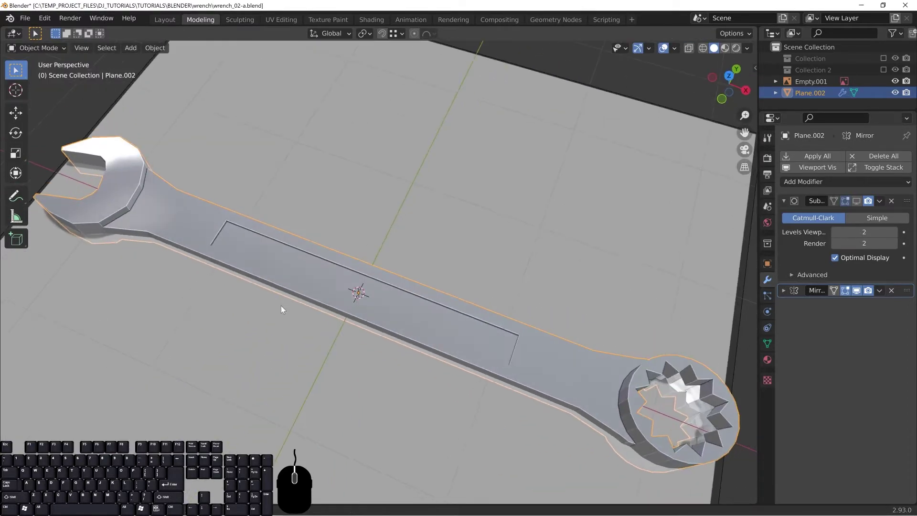
scroll(245, 308, "up", 2)
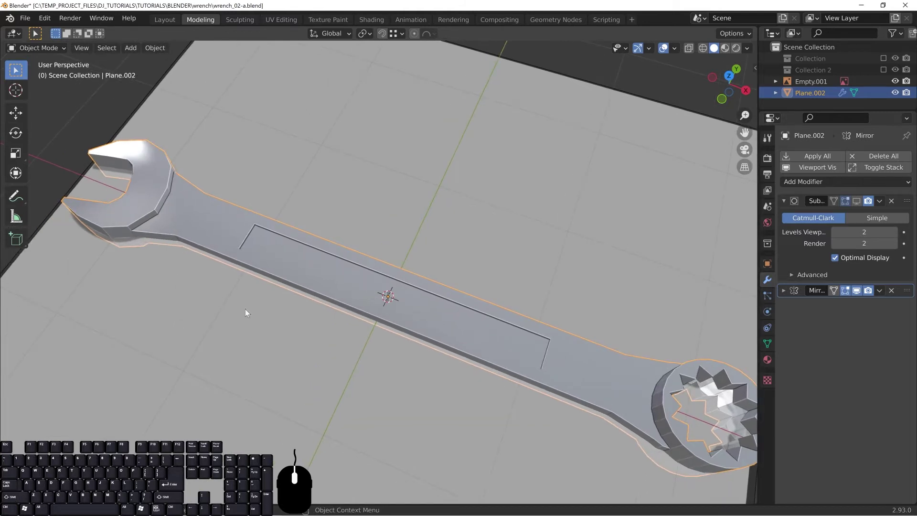
left_click(857, 201)
middle_click_drag(375, 311, 358, 283, "shift")
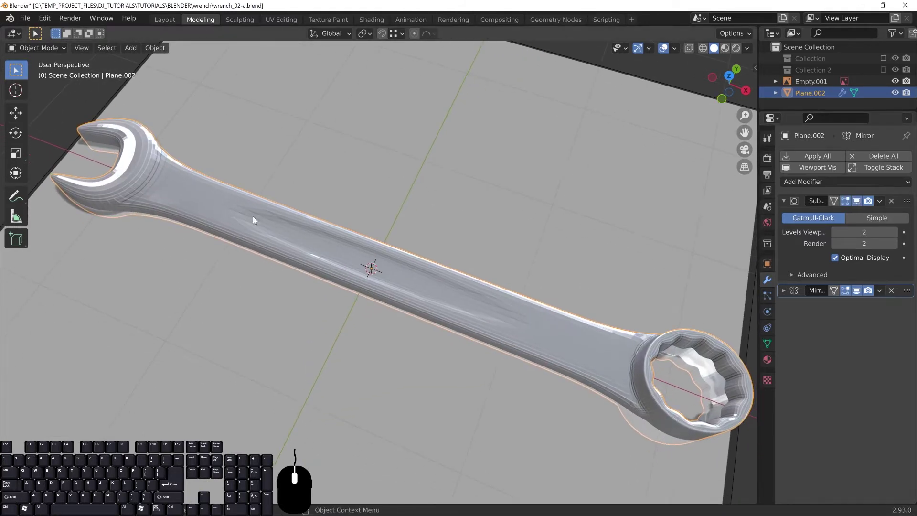
middle_click_drag(449, 320, 374, 269)
key("ctrl+s")
In Edit Mode, select the four upper rim edges of the stamp recess and set their Mean Crease to 1.00
key("Tab")
scroll(368, 271, "up", 2)
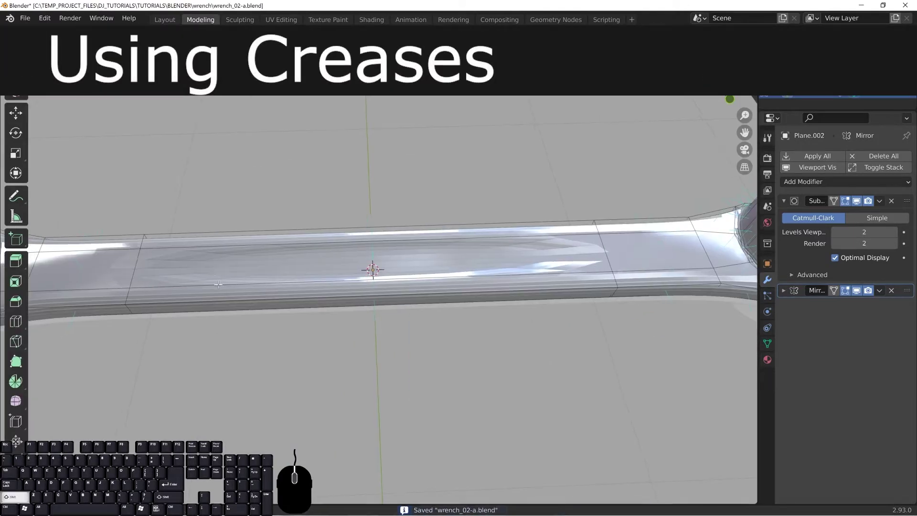
left_click(163, 249)
left_click(140, 261, "shift")
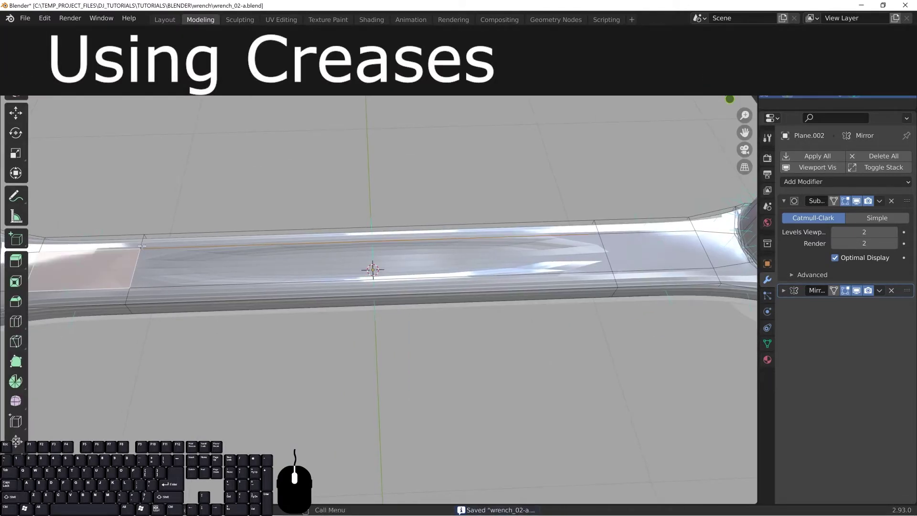
left_click(161, 246)
left_click(137, 262, "shift")
left_click(164, 286, "shift")
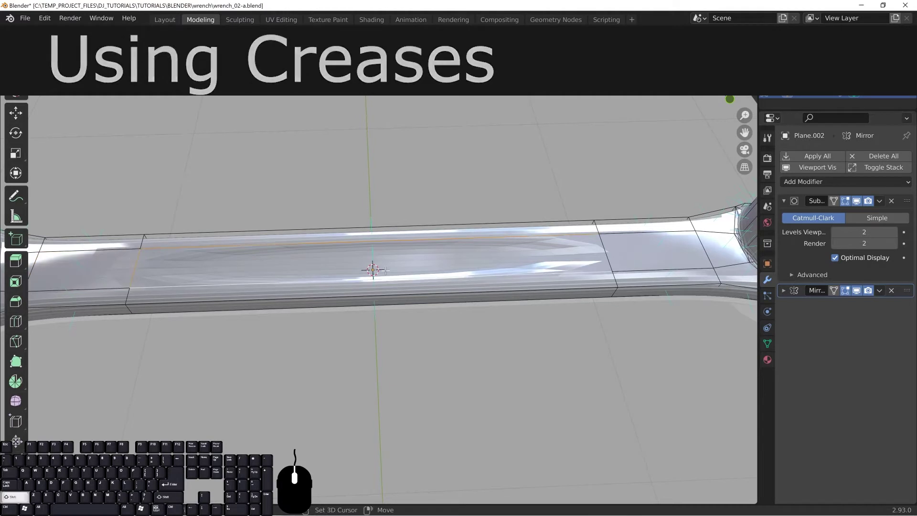
left_click(605, 251, "shift")
key("n")
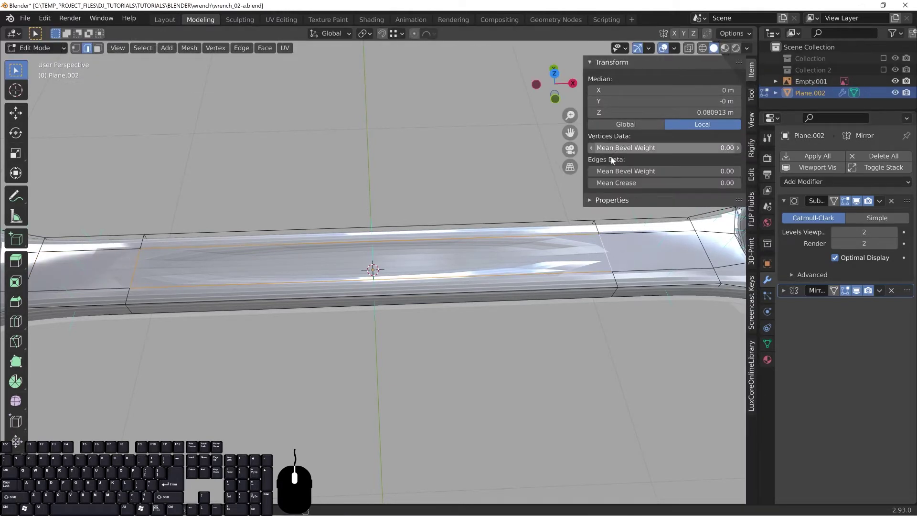
left_click_drag(612, 182, 735, 182)
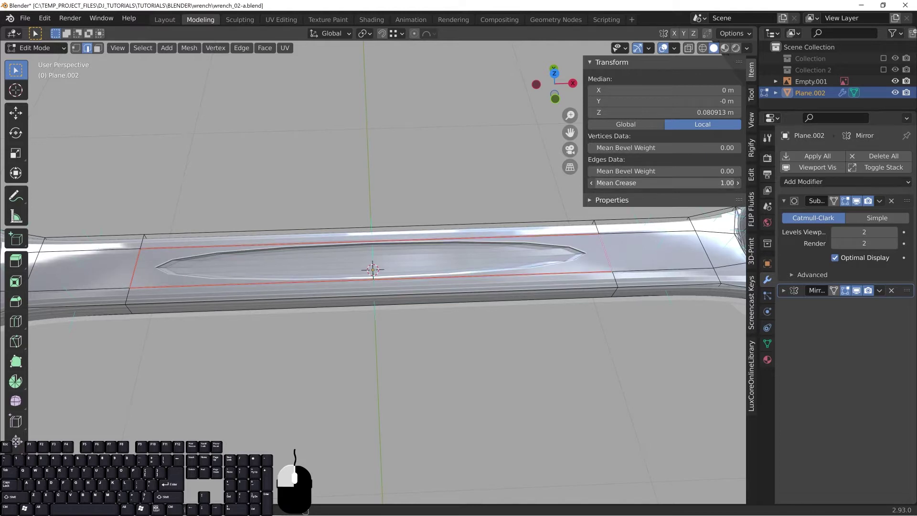
Add two evenly spaced loop cuts across the recessed section of the handle without sliding them
middle_click_drag(454, 248, 383, 263, "shift")
scroll(259, 266, "up", 2)
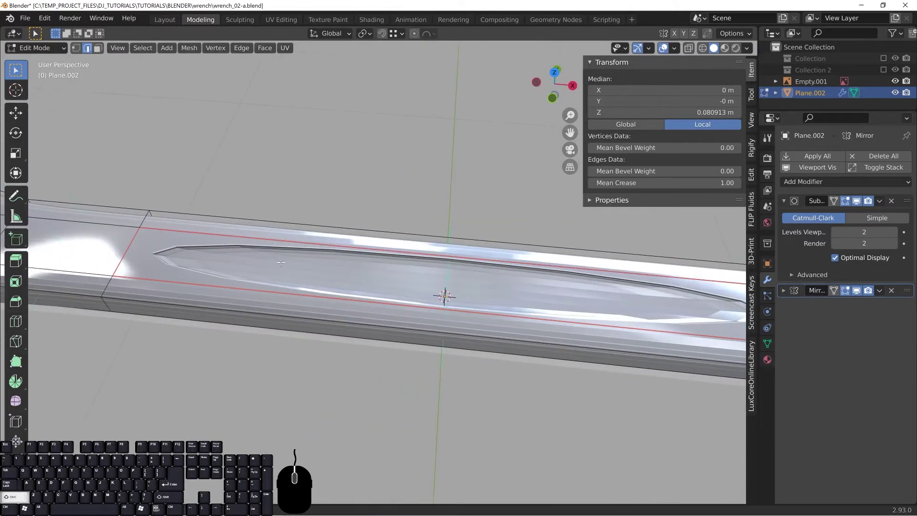
left_click(406, 243)
right_click(405, 242)
middle_click_drag(509, 261, 476, 258, "shift")
scroll(476, 258, "down", 2)
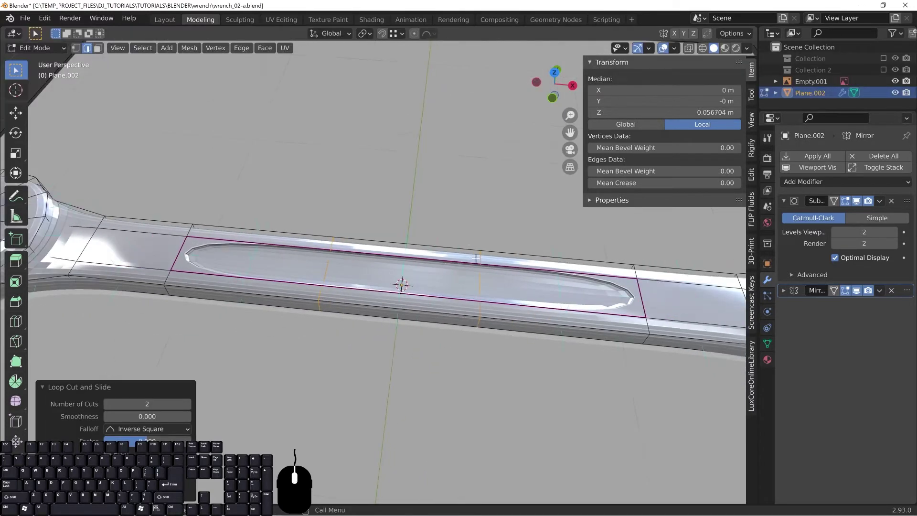
Scale the two loops along X by about 2.90 toward the recess ends, and inspect the smoothed recess in Object Mode
key("s")
key("x")
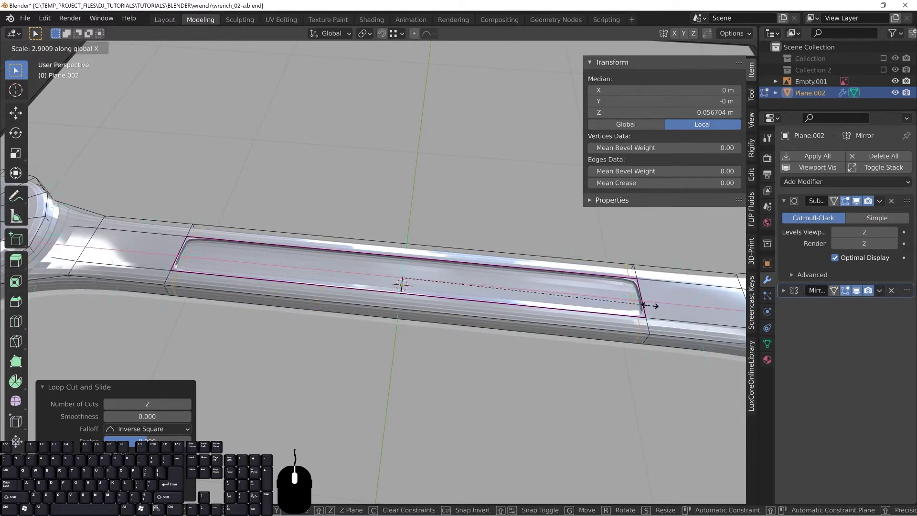
left_click(650, 305)
middle_click_drag(659, 311, 614, 263, "shift")
middle_click_drag(516, 271, 399, 271)
key("Tab")
middle_click_drag(377, 210, 375, 271, "shift")
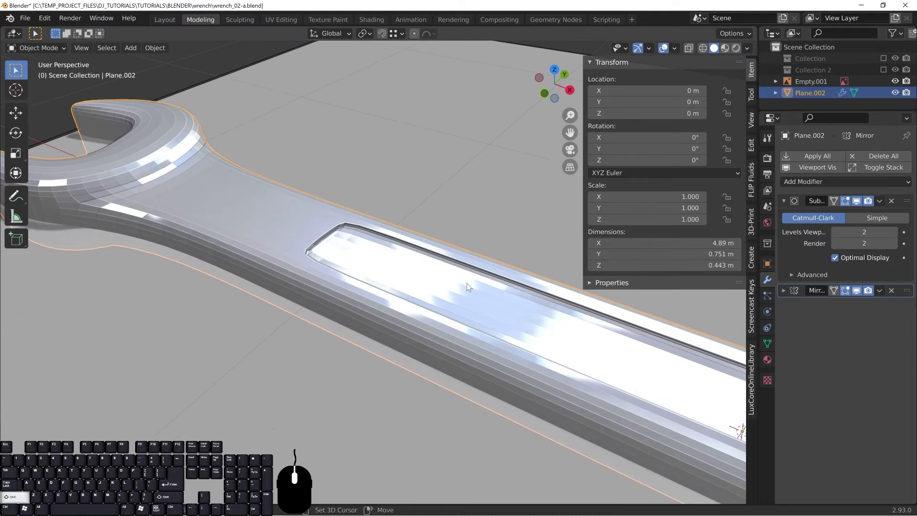
middle_click_drag(467, 285, 381, 270, "shift")
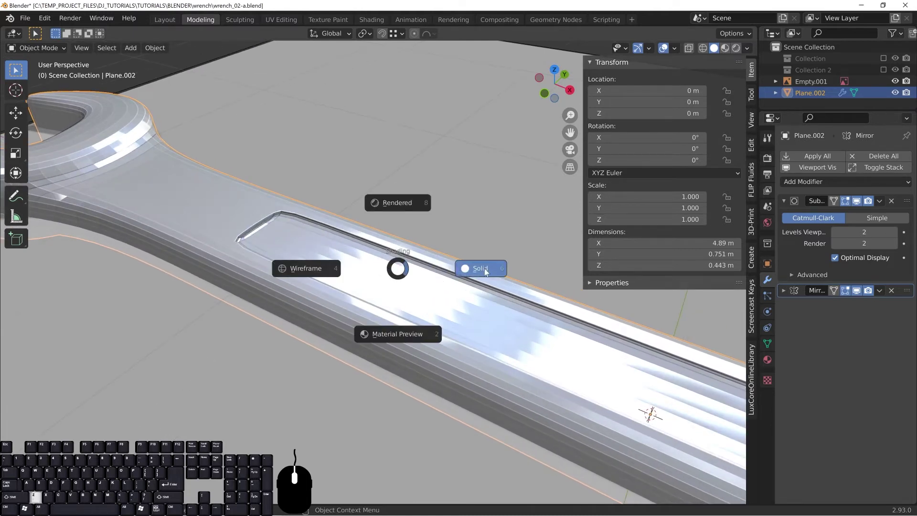
In Edit Mode with Solid shading, turn on the Subdivision modifier's on-cage display for the wrench mesh
left_click(485, 271)
key("Tab")
middle_click_drag(432, 274, 384, 243, "shift")
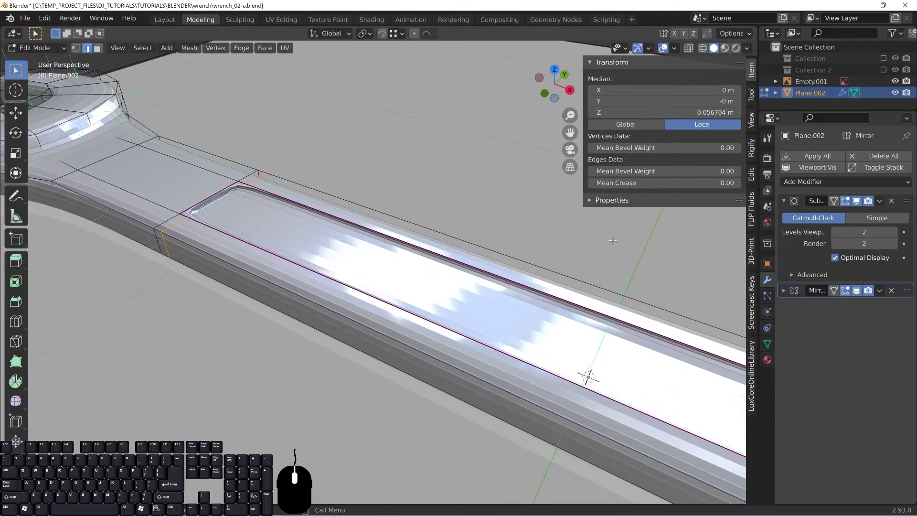
left_click(834, 202)
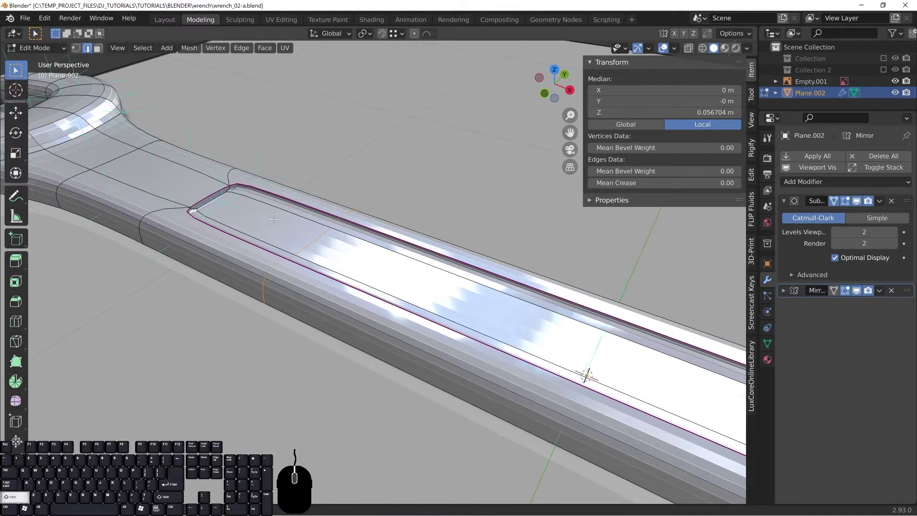
Select the lower edges around the floor of the stamp recess and set their Mean Crease to 1.00
middle_click_drag(219, 204, 199, 184, "shift")
middle_click_drag(284, 217, 156, 148)
scroll(431, 195, "up", 3)
middle_click_drag(563, 138, 437, 168)
left_click(430, 155)
left_click(361, 150, "shift")
scroll(277, 205, "down", 2)
middle_click_drag(264, 209, 392, 232, "shift")
left_click(392, 232, "alt")
middle_click_drag(201, 308, 403, 324, "shift")
scroll(403, 324, "up", 4)
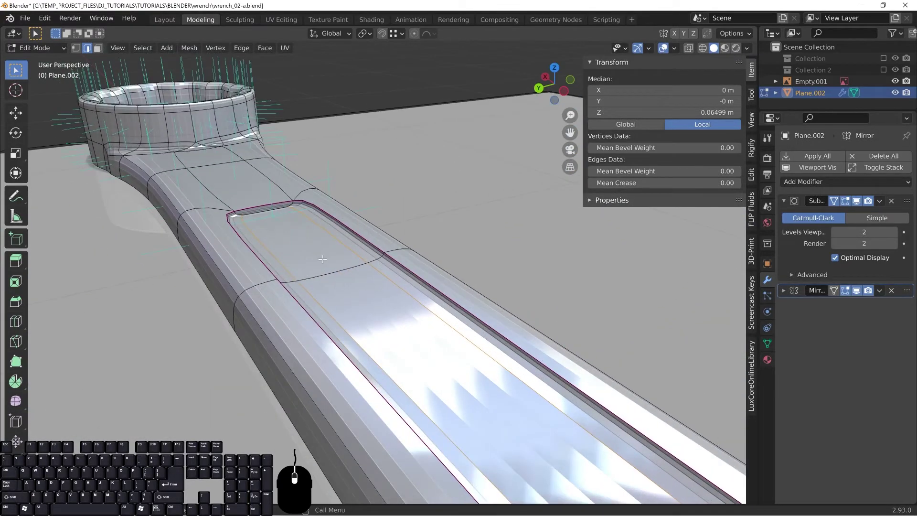
middle_click_drag(255, 208, 85, 302)
left_click(505, 176, "shift")
left_click_drag(616, 183, 737, 183)
Inspect the creased stamp recess and its rounded corners in Object Mode
middle_click_drag(490, 263, 347, 230)
scroll(347, 231, "up", 2)
key("Tab")
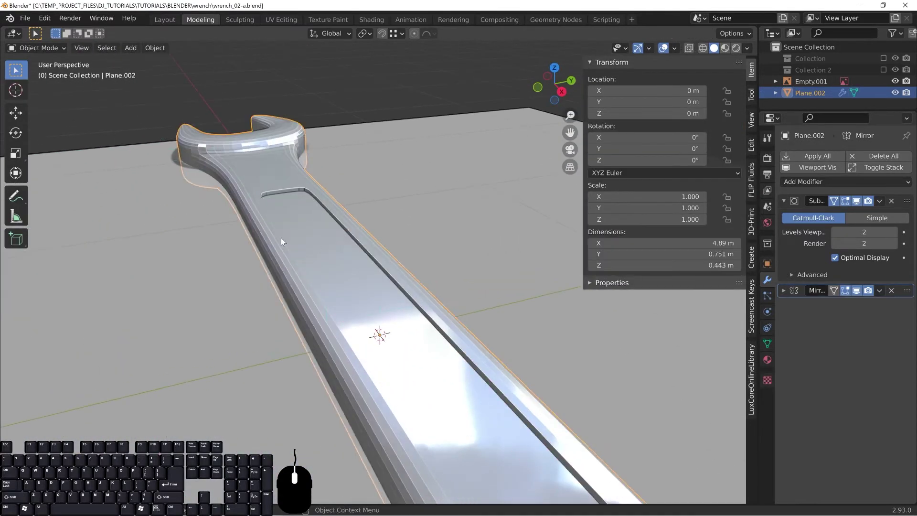
middle_click_drag(281, 238, 341, 293)
middle_click_drag(206, 231, 351, 275, "shift")
middle_click_drag(213, 248, 228, 217)
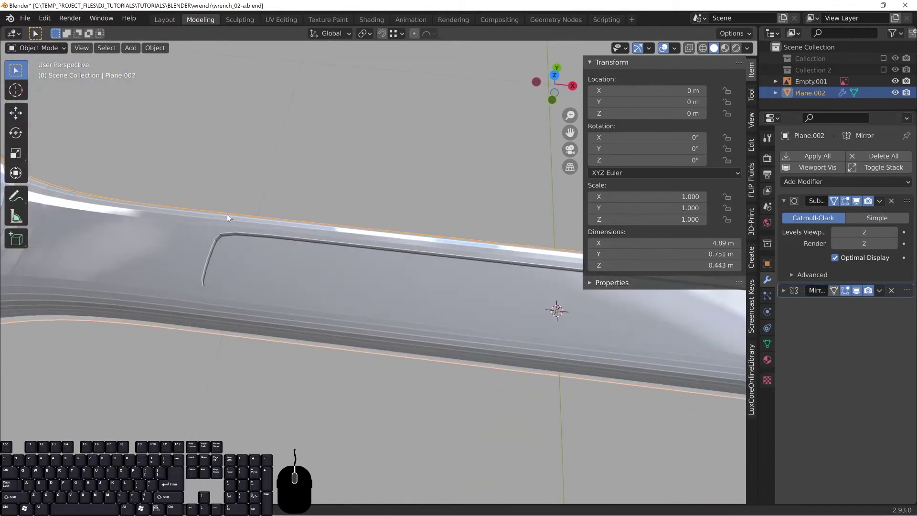
middle_click_drag(282, 282, 315, 196, "shift")
In Edit Mode, select and dissolve the two supporting loop cuts across the recessed section of the handle
key("Tab")
left_click(315, 196, "alt")
middle_click_drag(461, 232, 364, 214, "shift")
scroll(487, 238, "down", 3)
middle_click_drag(537, 252, 393, 189, "shift")
key("ctrl+x")
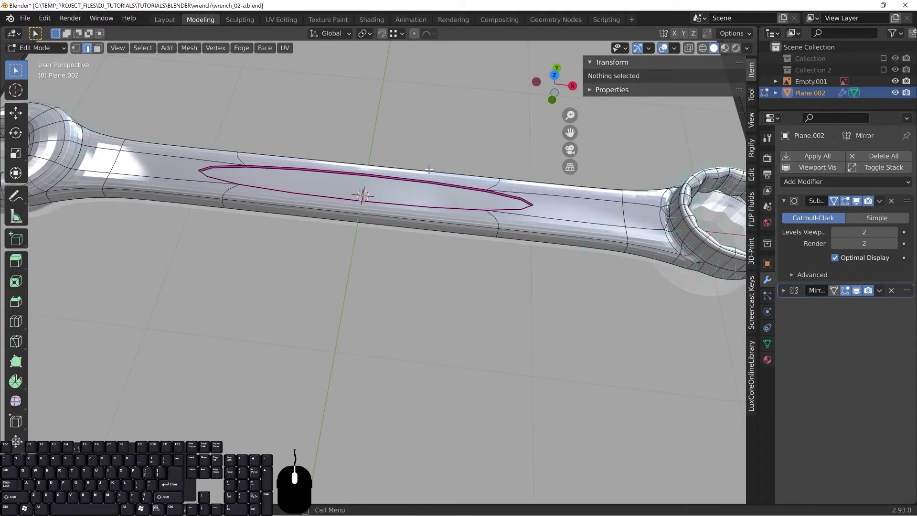
Select the two vertical corner edges at the open-jaw end of the recess and set their Mean Crease to 1.00
middle_click_drag(334, 184, 251, 273)
middle_click_drag(358, 163, 349, 208, "shift")
scroll(349, 208, "up", 2)
left_click(343, 143)
middle_click_drag(342, 143, 336, 182)
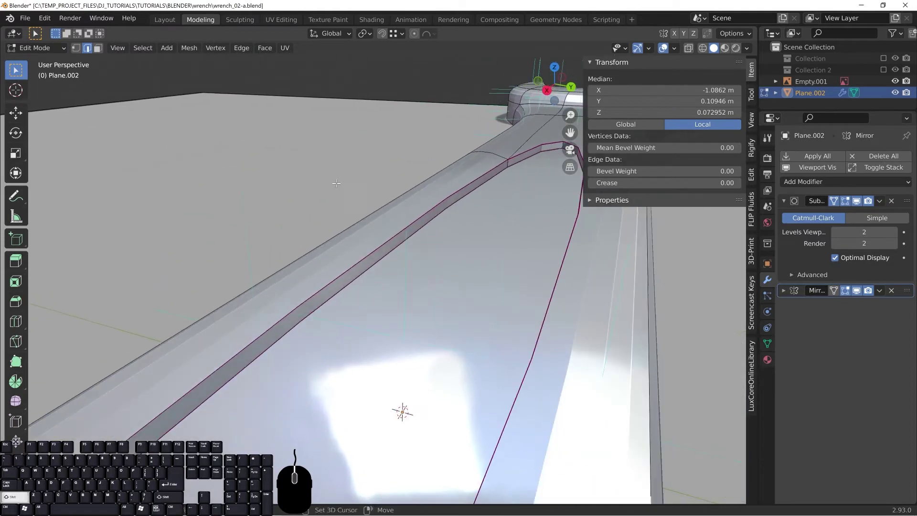
left_click(509, 162, "shift")
left_click_drag(647, 183, 731, 183)
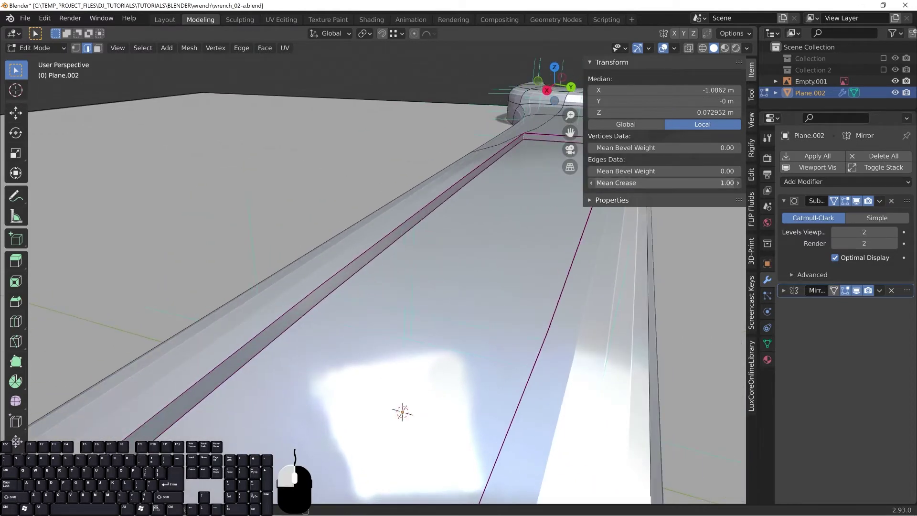
Set the crease of the vertical corner edges at the ring end of the recess to 1.00
scroll(430, 229, "down", 3)
middle_click_drag(430, 224, 565, 233)
left_click(219, 231)
middle_click_drag(375, 256, 514, 292)
left_click_drag(642, 184, 735, 184)
Inspect the fully creased, sharp-cornered recess along the handle in Object Mode
key("Tab")
middle_click_drag(433, 260, 308, 240)
scroll(439, 266, "down", 2)
middle_click_drag(239, 244, 253, 268)
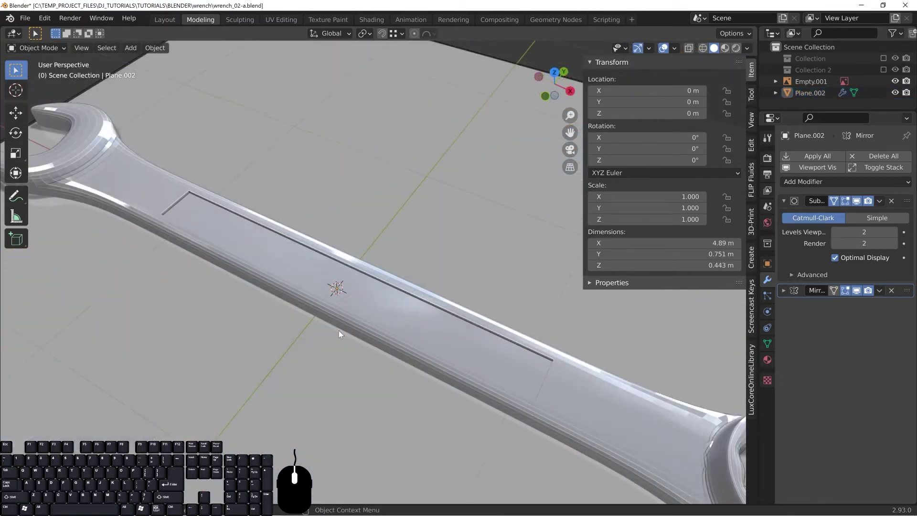
middle_click_drag(339, 330, 352, 301)
middle_click_drag(262, 287, 317, 239, "shift")
scroll(318, 242, "up", 2)
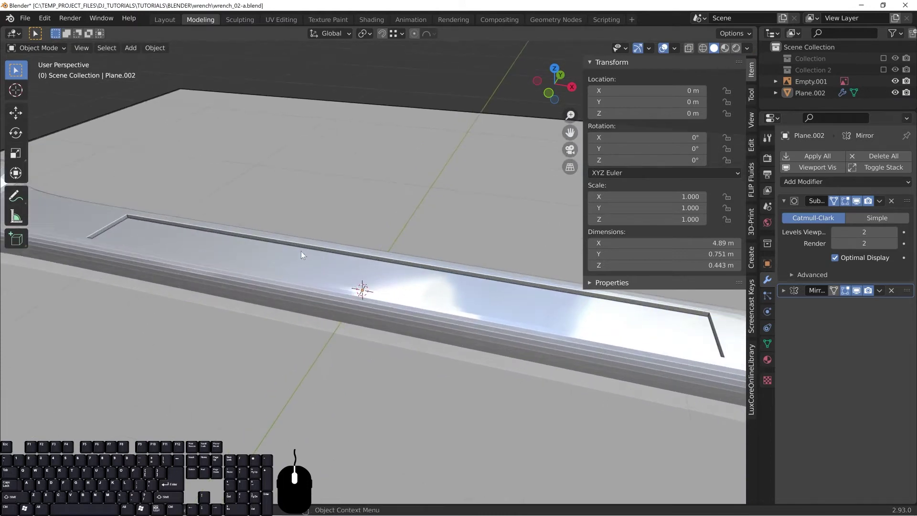
Try to bevel the upper rim edges of the recess in Edit Mode
left_click(196, 234)
key("Tab")
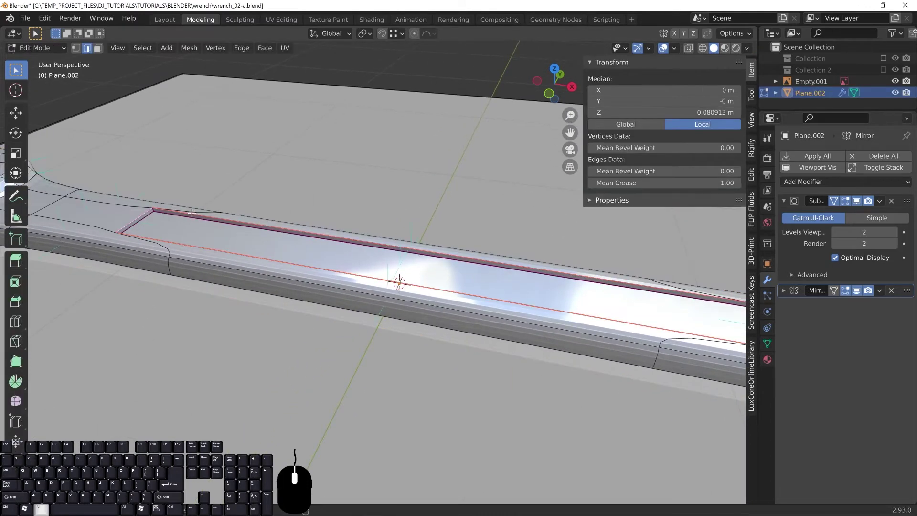
key("ctrl+b")
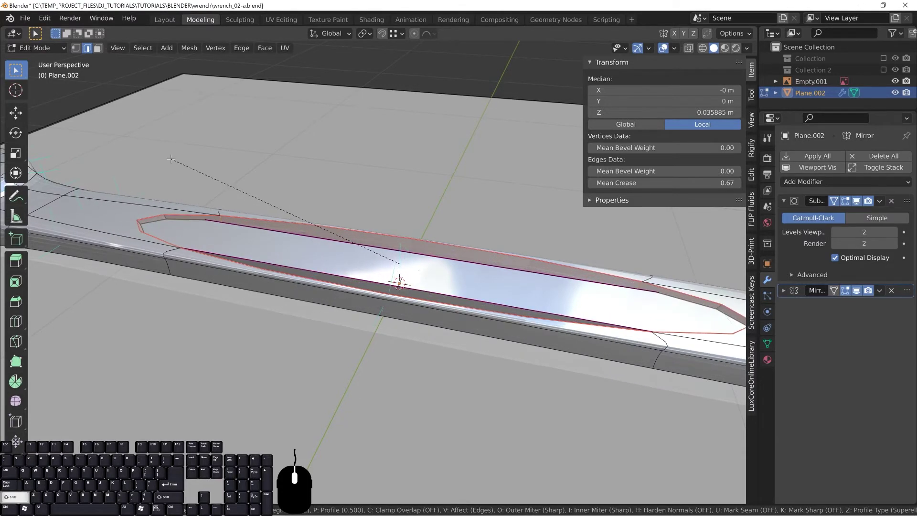
right_click(186, 168)
Set the Mean Crease of the first group of recess side and corner edges to 0.00, and hide the mesh normals overlay
middle_click_drag(319, 246, 316, 248, "shift")
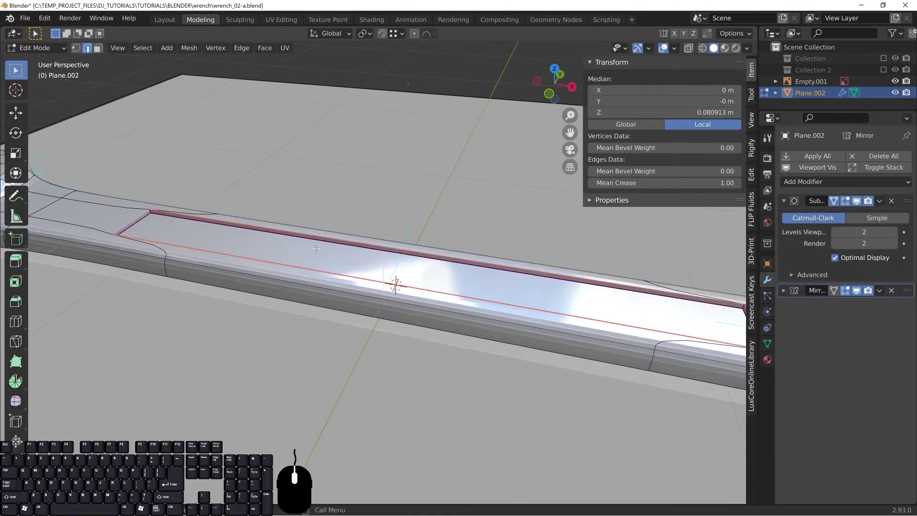
middle_click_drag(205, 218, 213, 221, "shift")
left_click(198, 223, "alt+shift")
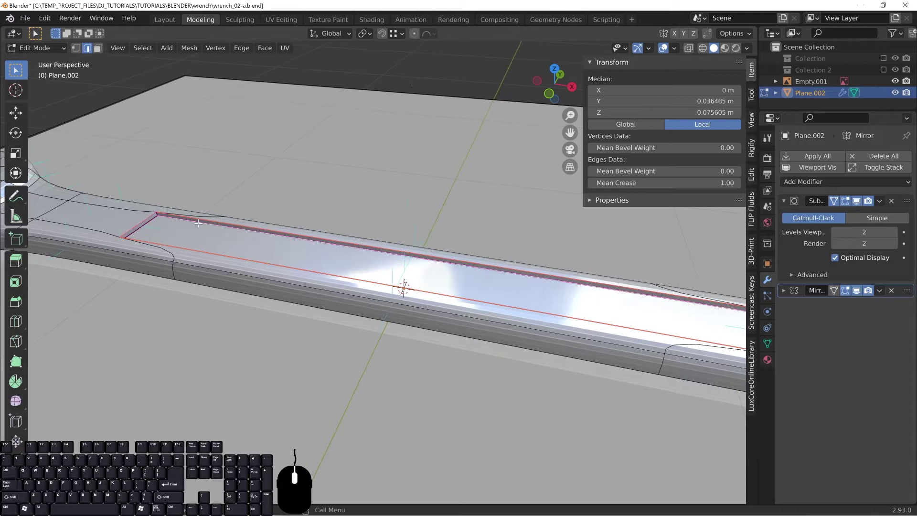
left_click(162, 218)
left_click(168, 219, "alt")
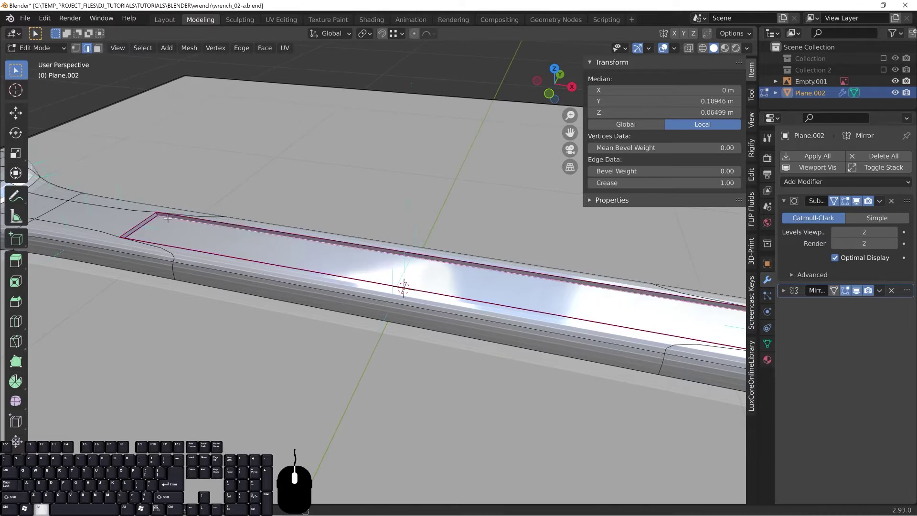
left_click(145, 218, "shift")
left_click(181, 216, "alt+shift")
left_click_drag(637, 183, 588, 184)
middle_click_drag(296, 216, 264, 216)
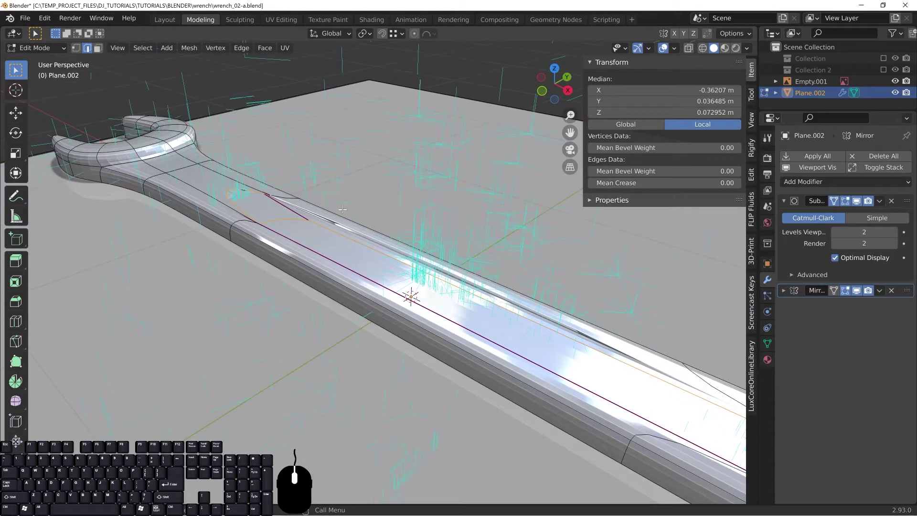
left_click(674, 48)
left_click(626, 455)
Select the creased edges still left along the recess sides and at the open-jaw end and set their Mean Crease to 0.00
middle_click_drag(374, 264, 256, 268)
middle_click_drag(483, 259, 454, 246, "shift")
left_click(442, 255, "alt")
left_click(483, 244, "alt+shift")
scroll(454, 245, "up", 4)
left_click(524, 220, "shift")
left_click(580, 249, "shift")
middle_click_drag(580, 249, 561, 251)
left_click_drag(666, 183, 592, 183)
Set the crease of the end edges and vertical corner edges at the ring end of the recess to 0.00
scroll(541, 256, "down", 4)
middle_click_drag(248, 281, 542, 269, "shift")
scroll(542, 269, "down", 4)
middle_click_drag(219, 312, 374, 430, "shift")
left_click(241, 311)
left_click(321, 278)
left_click_drag(639, 182, 592, 183)
left_click(328, 296)
left_click(277, 303, "shift")
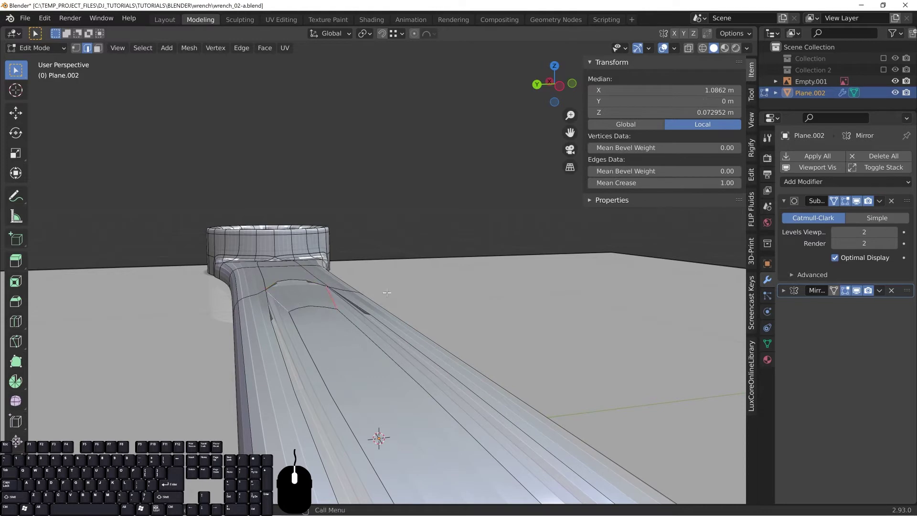
left_click_drag(635, 183, 592, 183)
middle_click_drag(410, 283, 325, 285)
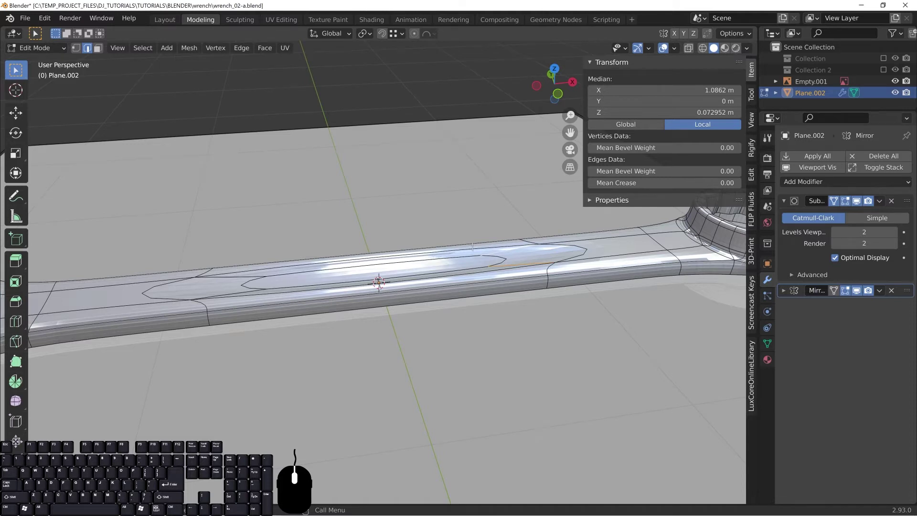
Try a single loop cut around the wall of the recess, and undo it
scroll(472, 248, "up", 2)
middle_click_drag(473, 247, 497, 246, "shift")
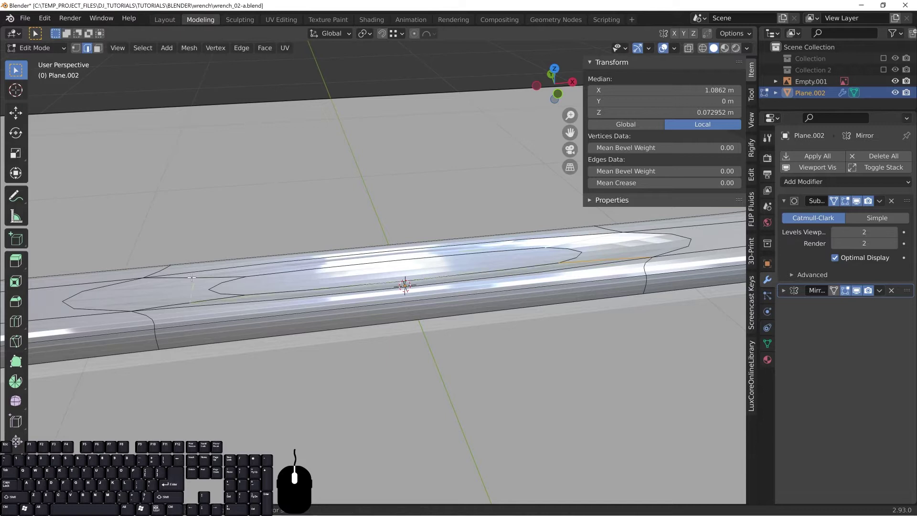
key("ctrl+r")
left_click(192, 277)
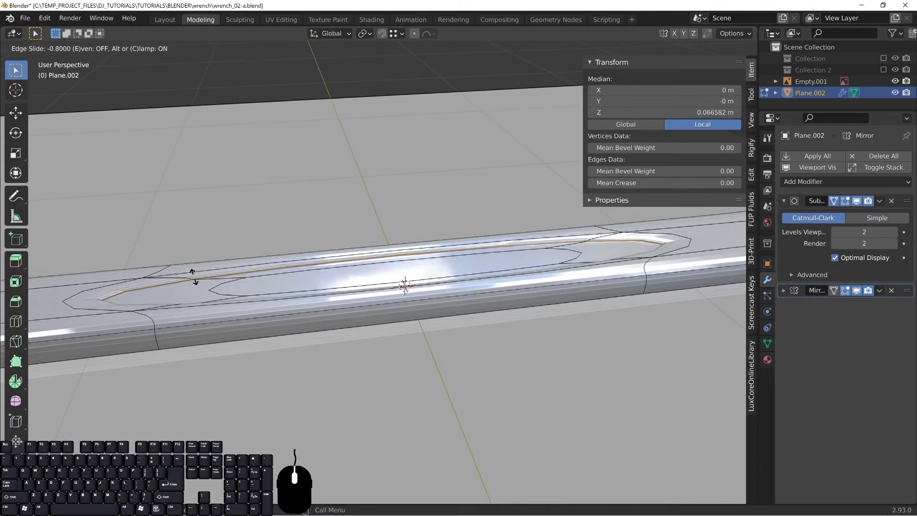
left_click(191, 274)
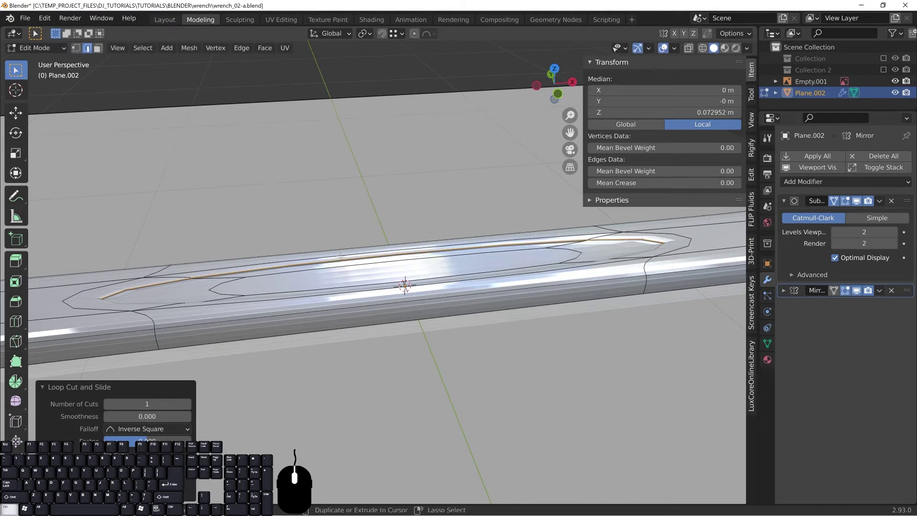
key("ctrl+z")
Add two evenly spaced loop cuts across the uncreased recess section of the handle without sliding them
middle_click_drag(266, 265, 295, 233, "shift")
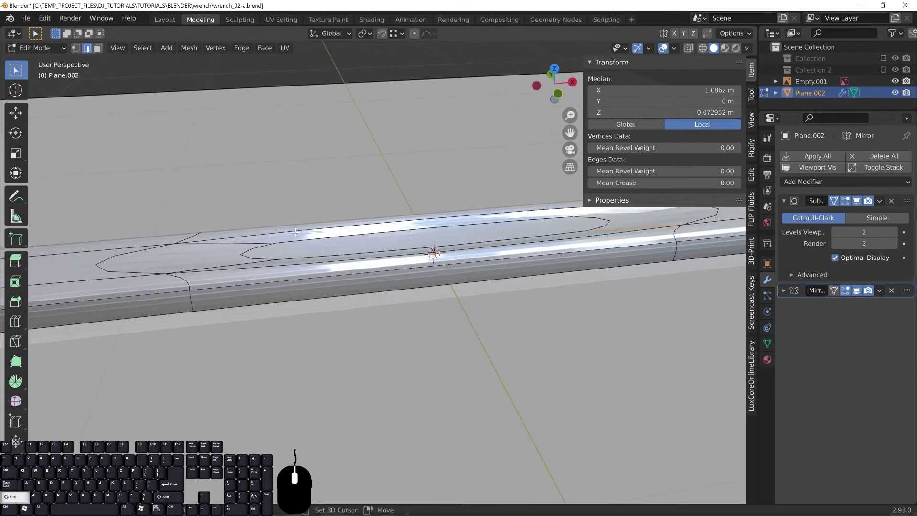
key("ctrl+r")
left_click(385, 237)
right_click(385, 238)
middle_click_drag(385, 237, 499, 270)
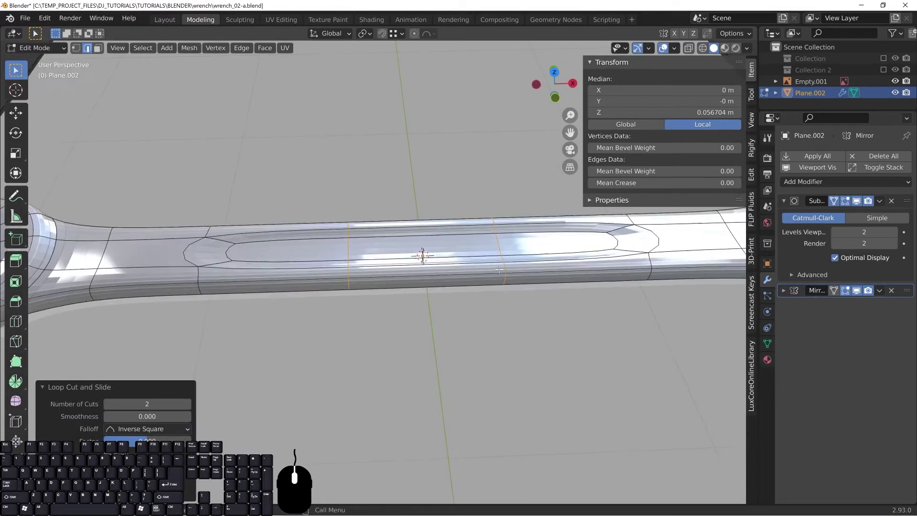
Scale the two new loops along X by about 2.82 toward the ends of the recess
key("s")
key("x")
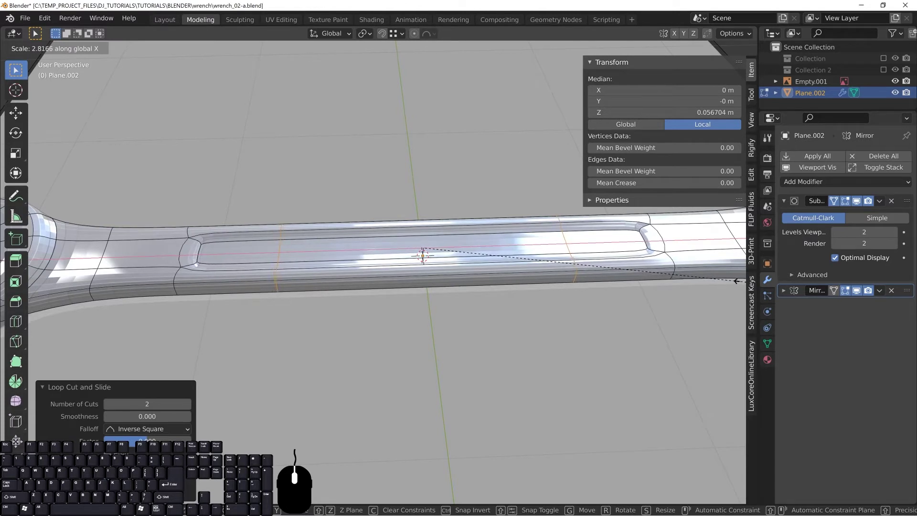
left_click(740, 281)
middle_click_drag(420, 256, 341, 260)
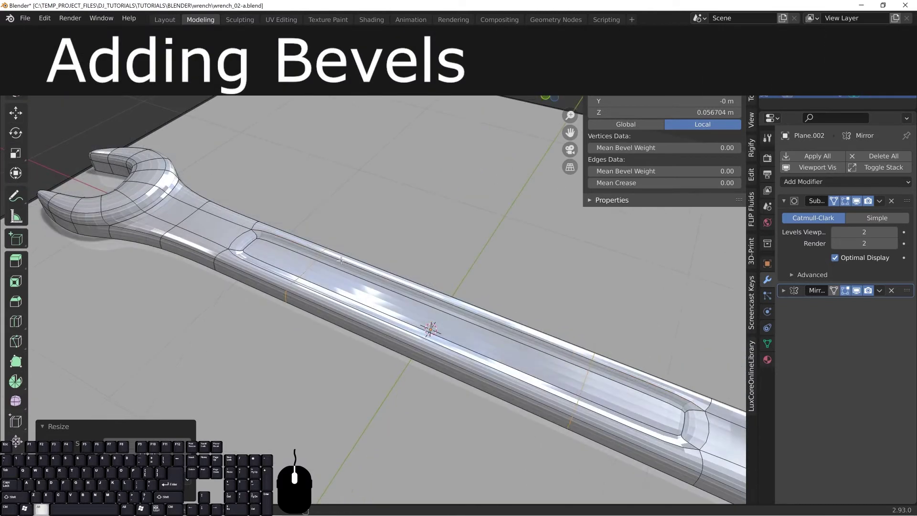
Select the upper rim edges of the recess and bevel them about 0.0043 m wide with one segment
left_click(341, 260, "alt")
left_click(241, 244, "alt+shift")
left_click(400, 321, "alt+shift")
middle_click_drag(679, 418, 594, 381, "shift")
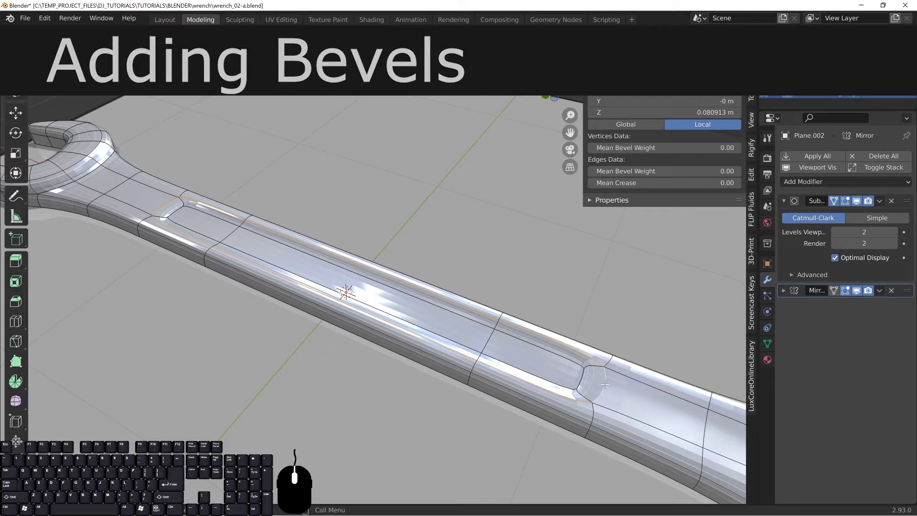
key("ctrl+b")
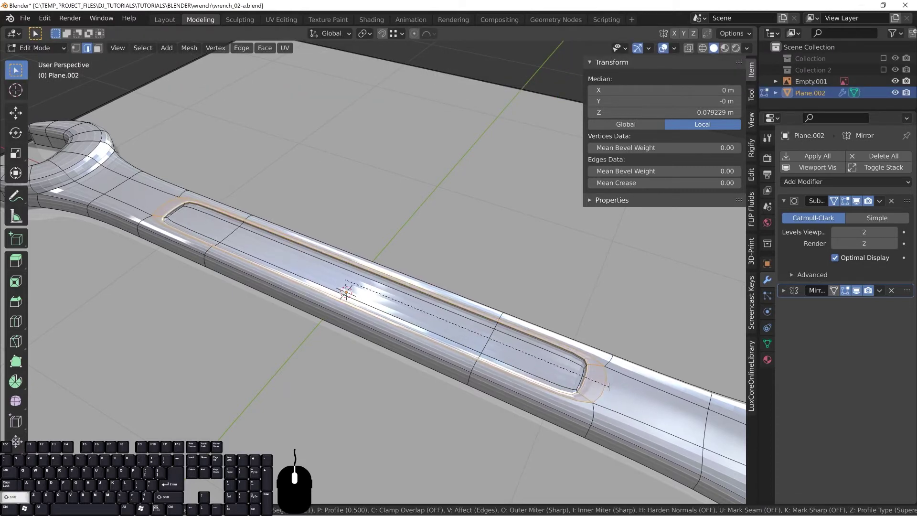
left_click(609, 388)
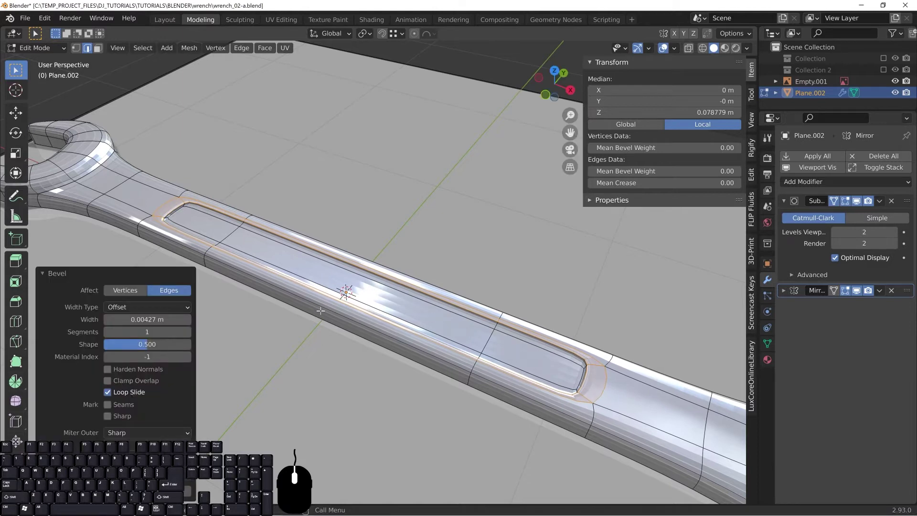
Inspect the beveled rim of the recess in Object Mode and again in Edit Mode
key("Tab")
scroll(330, 314, "up", 3)
middle_click_drag(339, 289, 507, 391, "shift")
middle_click_drag(265, 305, 337, 318)
key("Tab")
scroll(325, 313, "up", 3)
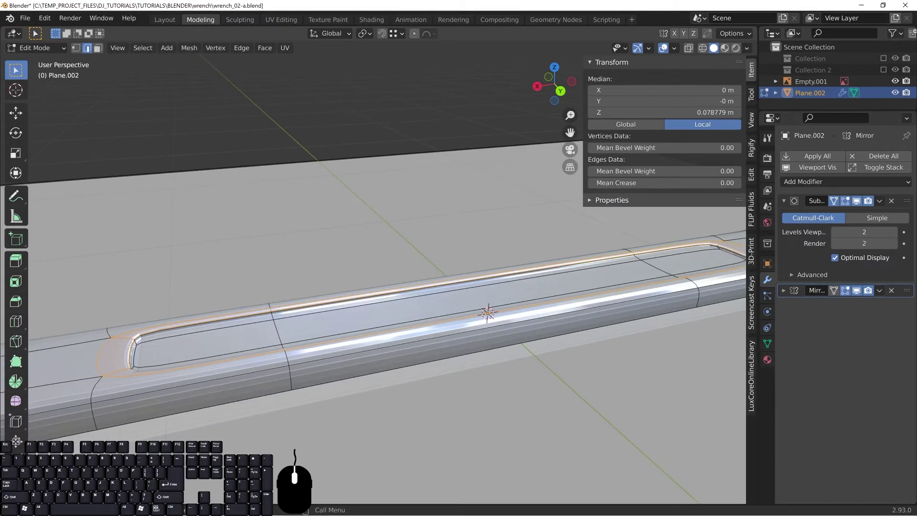
middle_click_drag(458, 256, 457, 311)
scroll(477, 301, "down", 3)
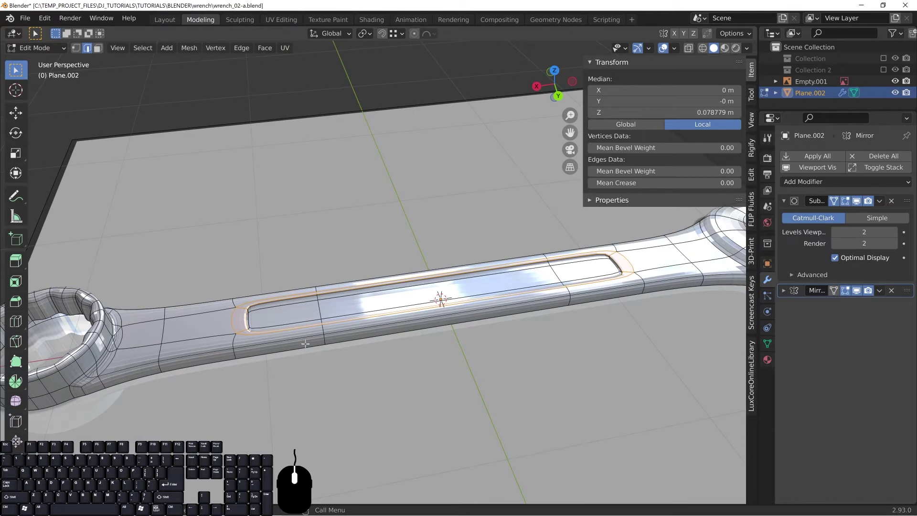
Try to edge-slide the supporting loop near the ring end toward that end of the recess
left_click(320, 310, "alt")
key("g")
key("g")
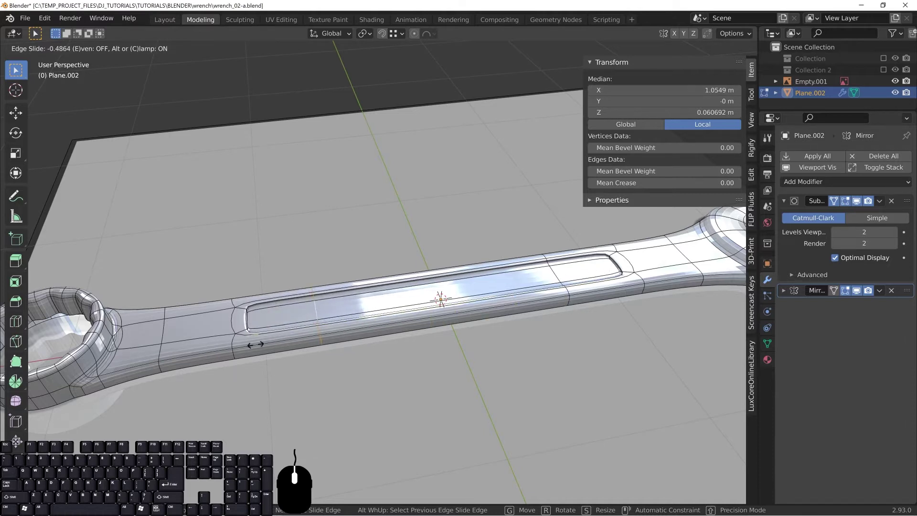
left_click(255, 344)
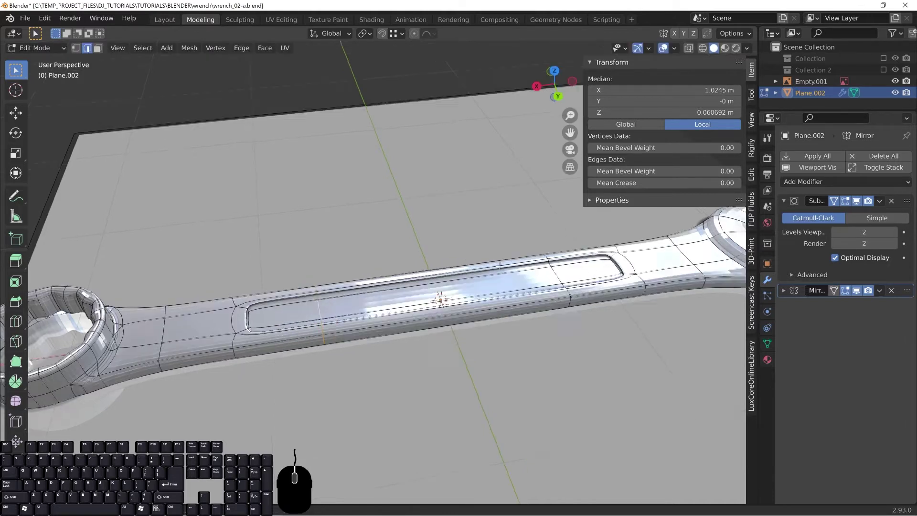
Look over the recess, and switch to Photos to view the reference photo Workshop-Allen-Wrench-Craft-Metal-Tool-Spanner-988742.jpg
middle_click_drag(499, 266, 257, 268)
middle_click_drag(472, 204, 440, 251)
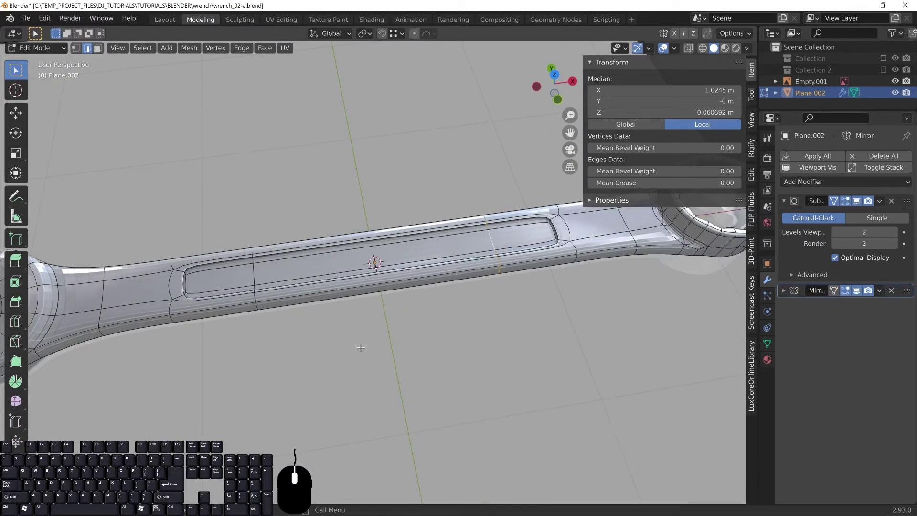
mouse_move(315, 508)
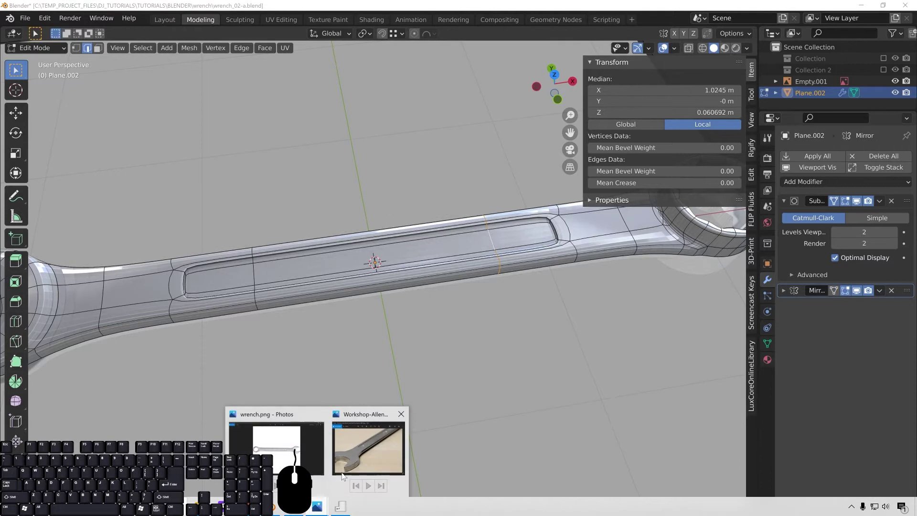
left_click(368, 448)
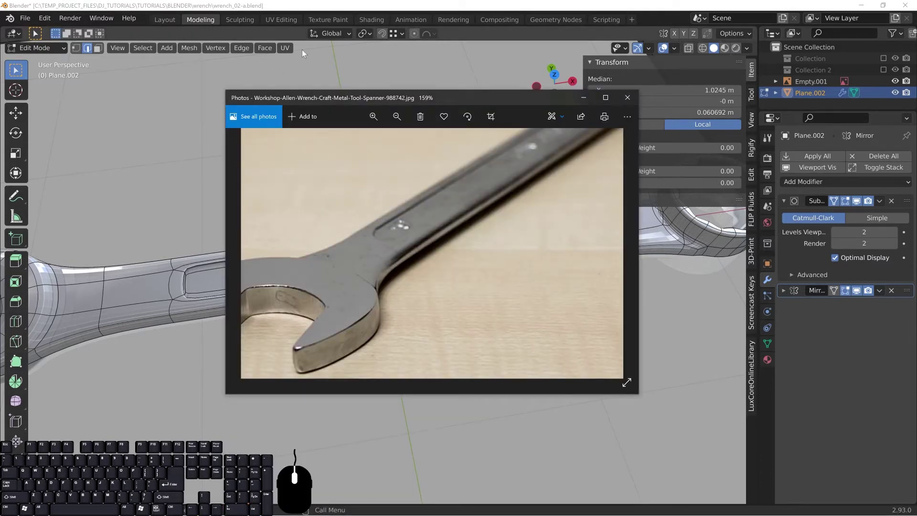
Return from Photos to Blender, display the wrench in wireframe shading and save the file
left_click(323, 4)
middle_click_drag(283, 233, 291, 231, "shift")
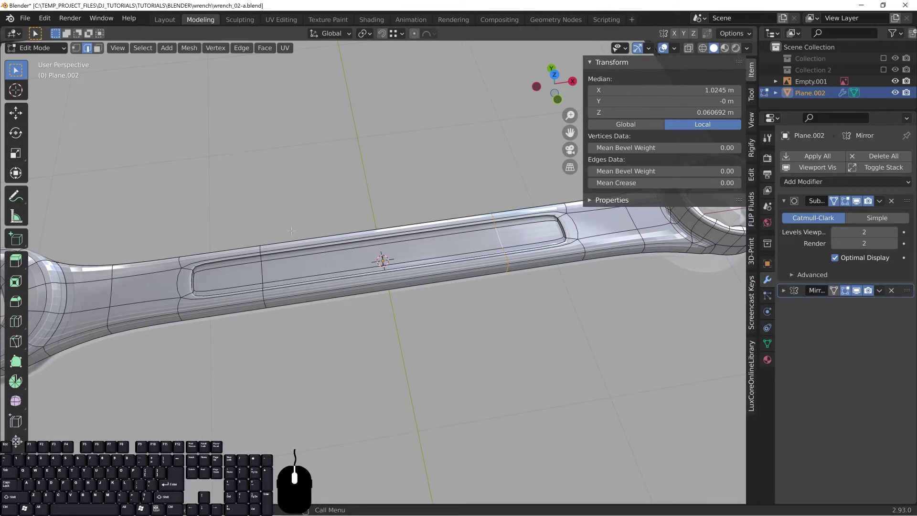
key("z")
left_click(272, 250)
key("ctrl+s")
scroll(364, 255, "down", 3)
scroll(364, 255, "down", 1)
middle_click_drag(333, 258, 327, 260)
Select the vertices of the whole recessed section of the handle in vertex mode and delete them
left_click_drag(300, 220, 470, 335)
middle_click_drag(321, 233, 314, 231)
key("1")
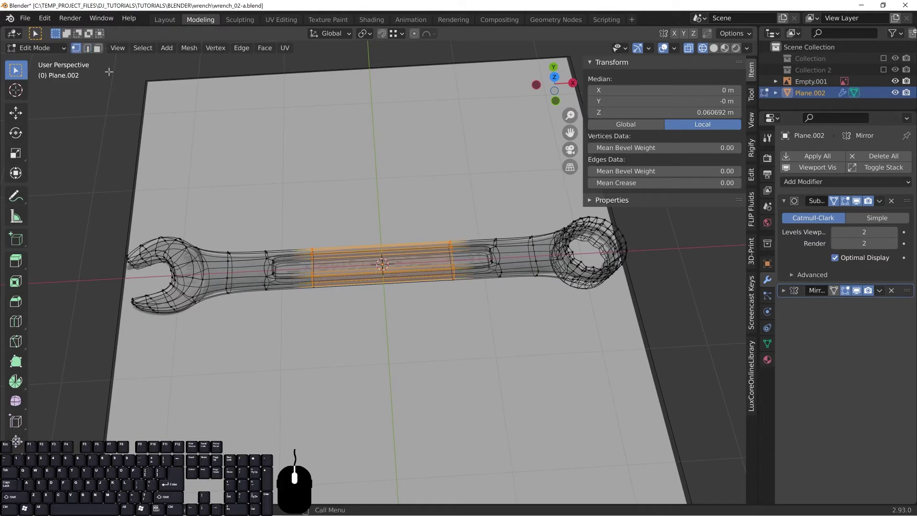
key("shift+b")
left_click_drag(302, 212, 460, 308)
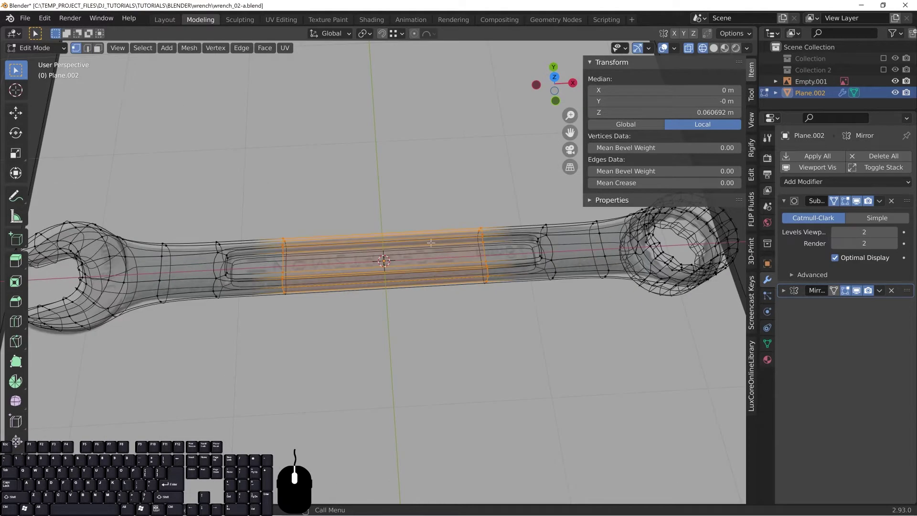
left_click_drag(204, 216, 209, 242)
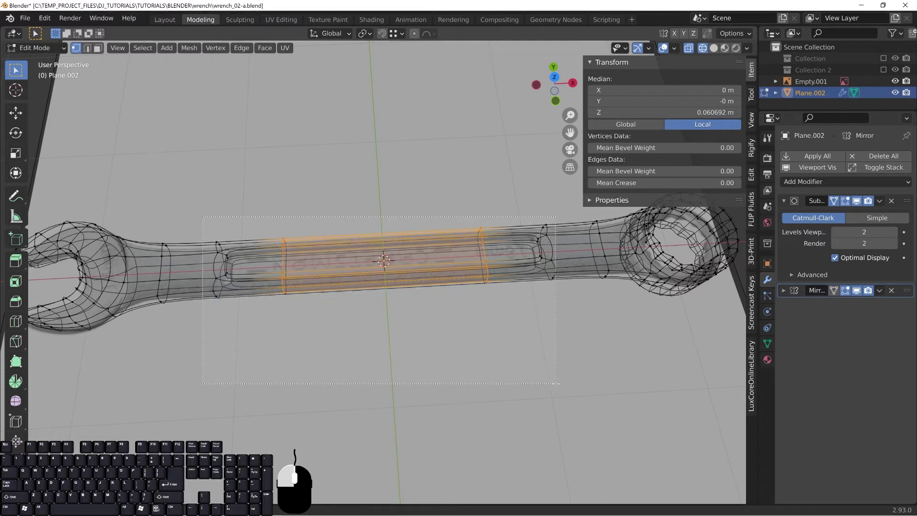
left_click_drag(552, 381, 553, 382)
middle_click_drag(530, 353, 325, 299)
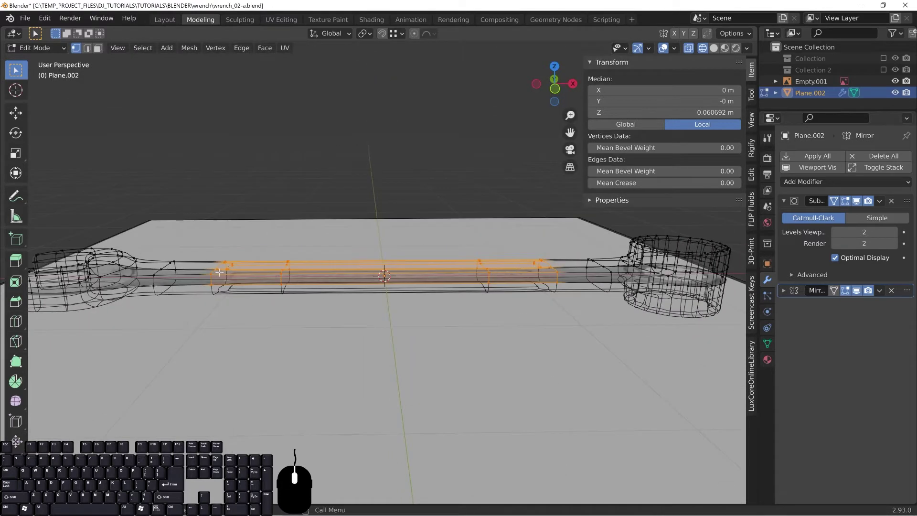
key("x")
left_click(424, 274)
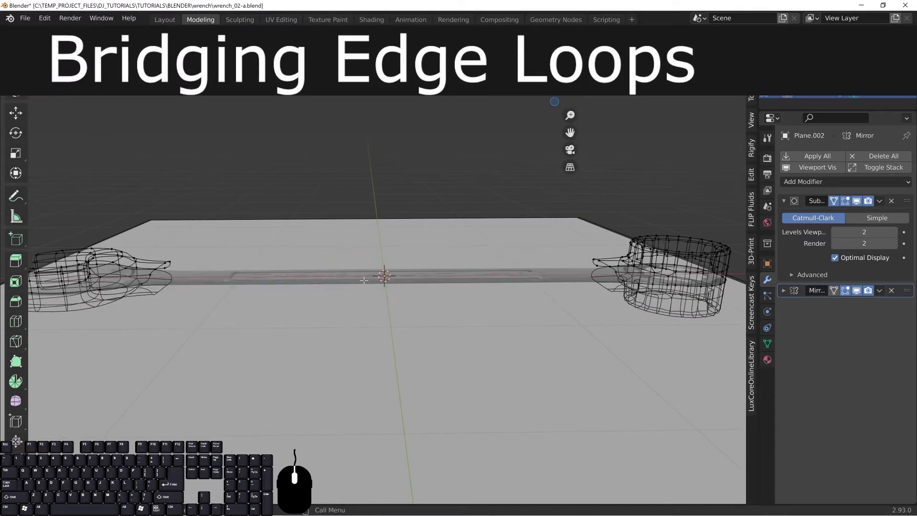
Restore solid shading, select the open boundary loops of both wrench ends and join them with Bridge Edge Loops
key("z")
mouse_move(199, 260)
middle_mouse_down("shift")
mouse_move(237, 277)
mouse_move(366, 264)
middle_mouse_up("shift")
left_click(281, 259)
key("n")
left_click(531, 300, "alt+shift")
middle_click_drag(410, 297, 421, 298)
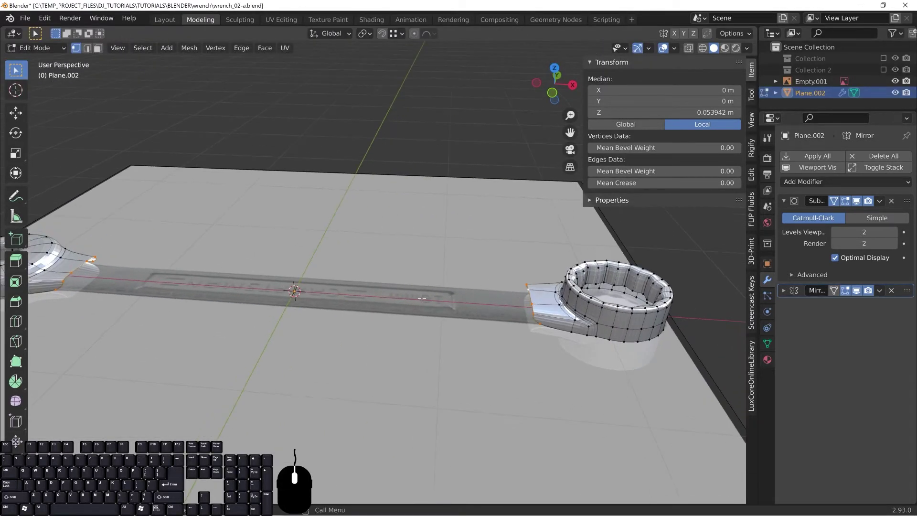
key("F3")
type("bridge")
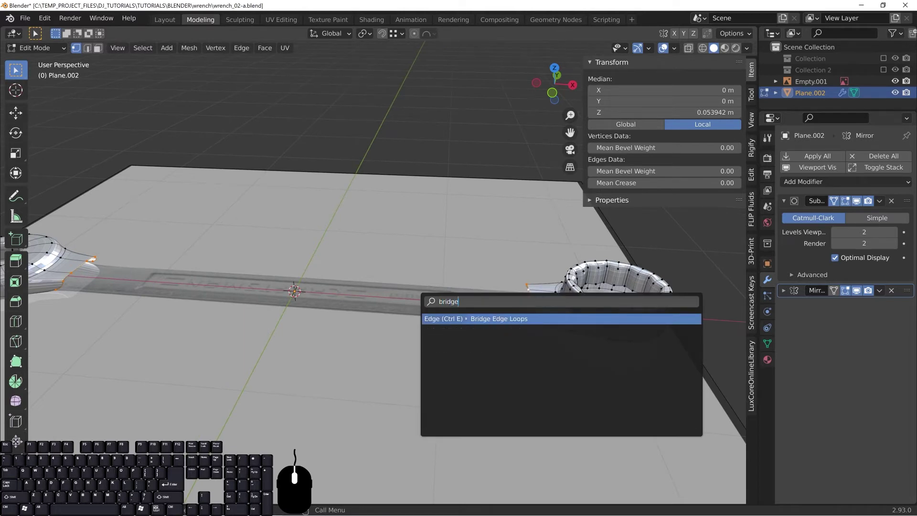
key("Return")
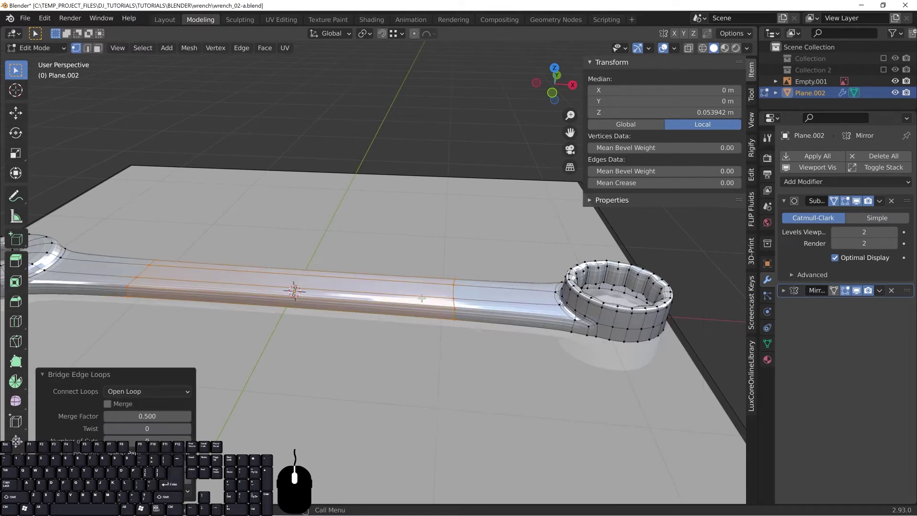
Inspect the bridged handle from several sides in Object Mode and save the file
middle_click_drag(246, 321, 291, 315, "shift")
key("Tab")
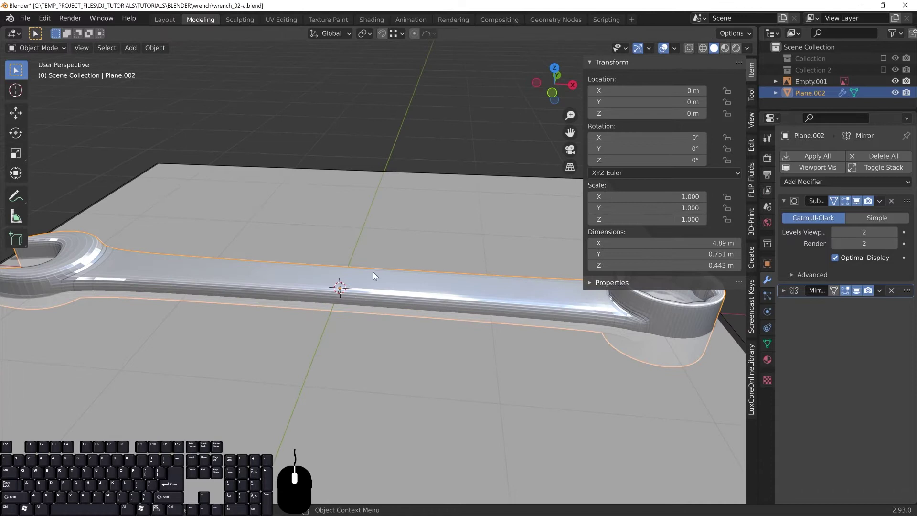
middle_click_drag(374, 272, 361, 306)
middle_click_drag(509, 322, 387, 291)
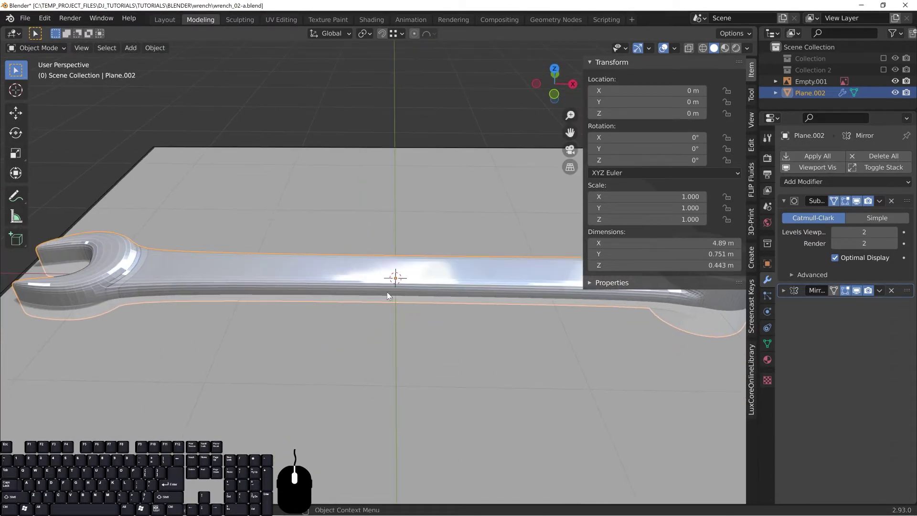
middle_click_drag(236, 285, 335, 290)
middle_click_drag(390, 280, 392, 273)
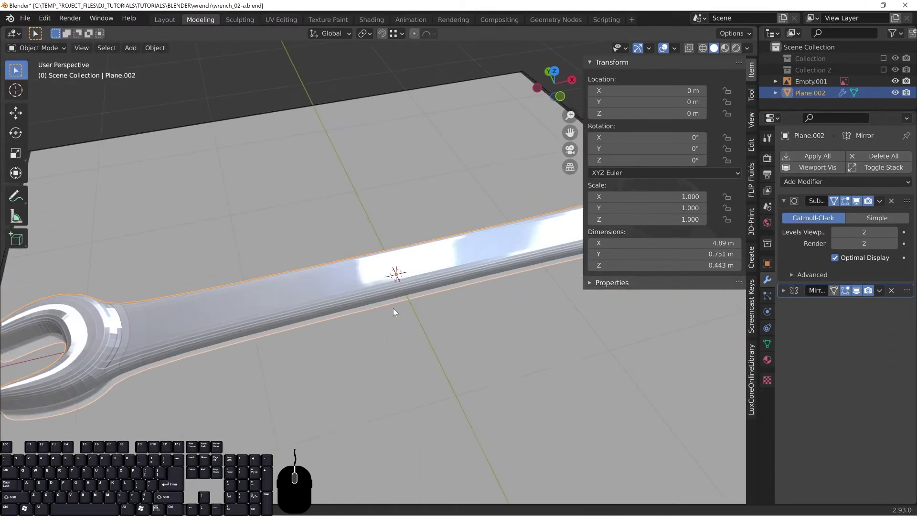
key("ctrl+s")
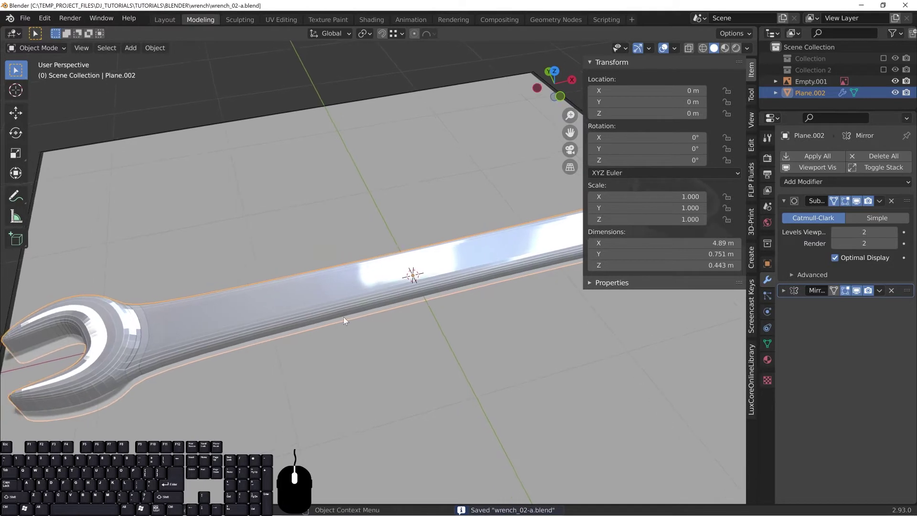
middle_click_drag(423, 310, 354, 346, "shift")
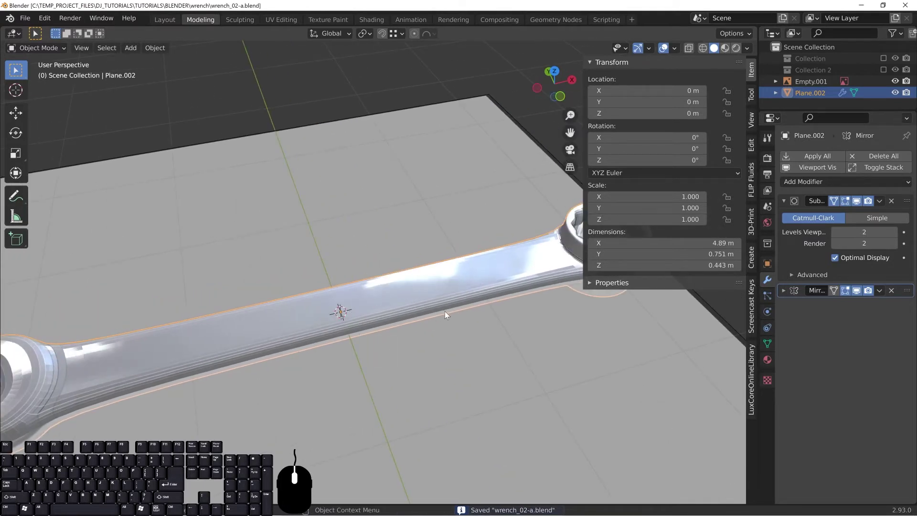
middle_click_drag(502, 302, 358, 322)
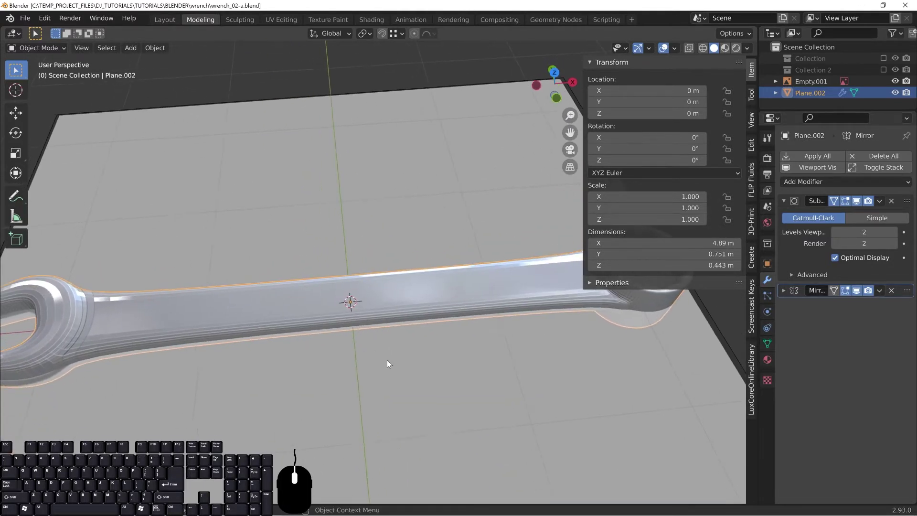
middle_click_drag(387, 365, 97, 354)
middle_click_drag(164, 353, 197, 354, "shift")
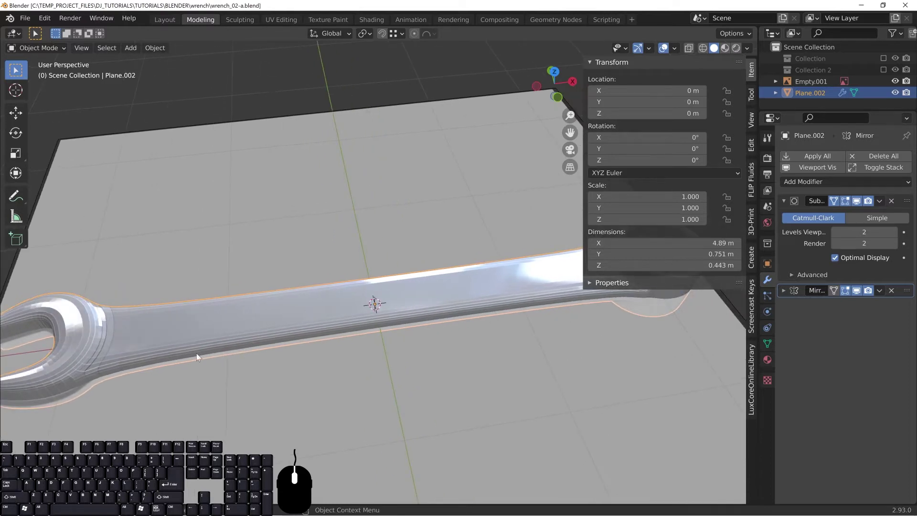
middle_click_drag(365, 369, 415, 334)
mouse_move(433, 297)
middle_mouse_down()
mouse_move(423, 297)
mouse_move(446, 315)
mouse_move(442, 288)
middle_mouse_up()
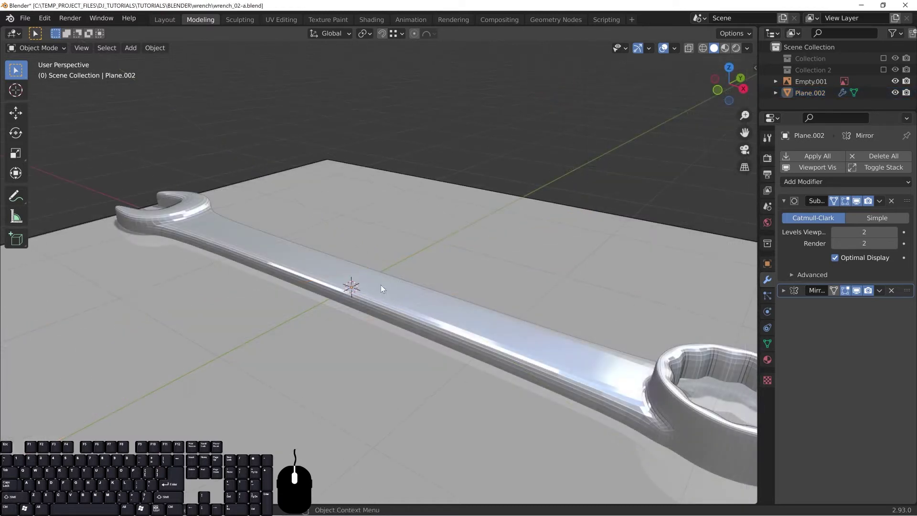
Open the wrench mesh in Edit Mode and turn off the viewport display of its Subdivision modifier
middle_click_drag(381, 285, 430, 326)
left_click(422, 325)
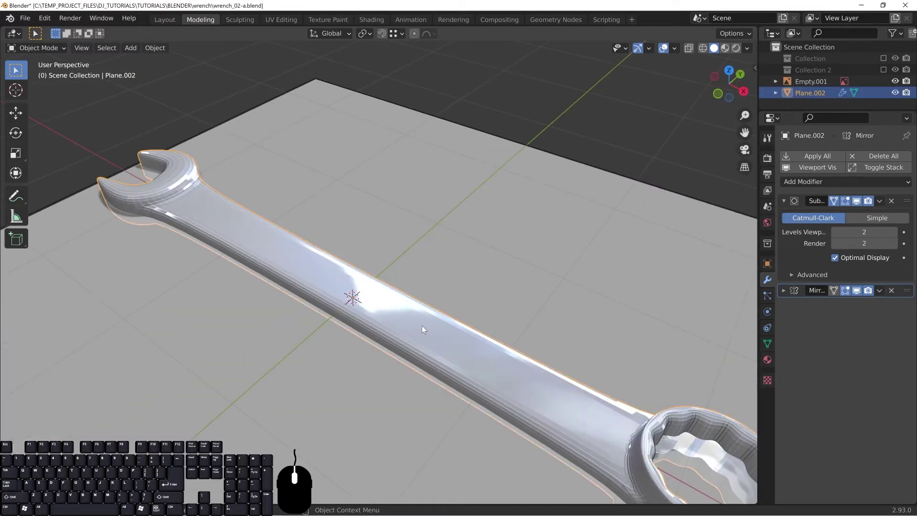
key("Tab")
scroll(364, 308, "up", 3)
middle_click_drag(353, 312, 405, 282, "shift")
scroll(327, 252, "down", 3)
mouse_move(313, 249)
middle_mouse_down()
mouse_move(328, 252)
mouse_move(306, 245)
middle_mouse_up()
left_click(856, 201)
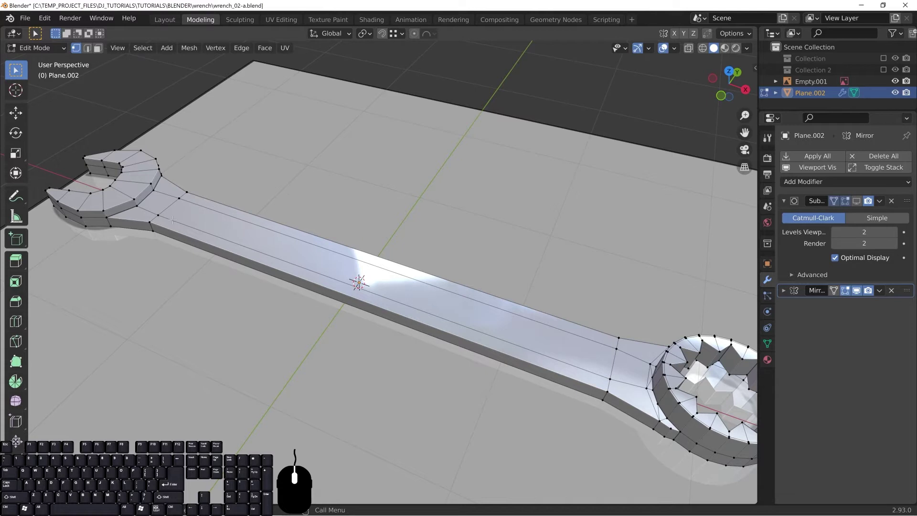
Add two centred loop cuts across the handle and scale them apart along the X axis
middle_click_drag(229, 205, 223, 235, "shift")
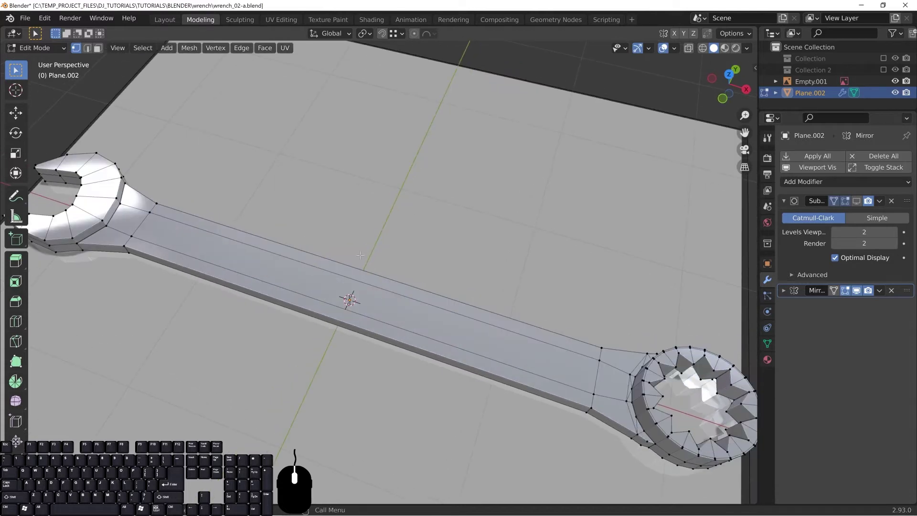
middle_click_drag(293, 273, 304, 272)
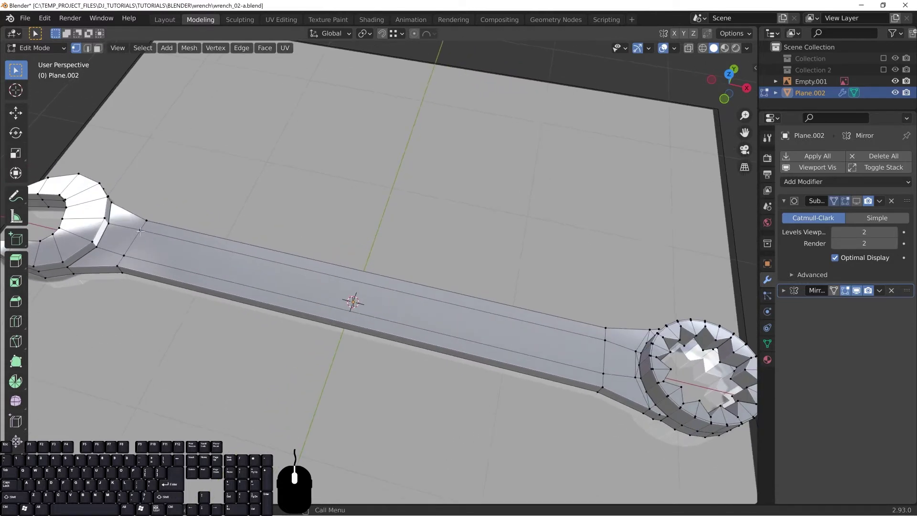
middle_click_drag(301, 278, 466, 286, "shift")
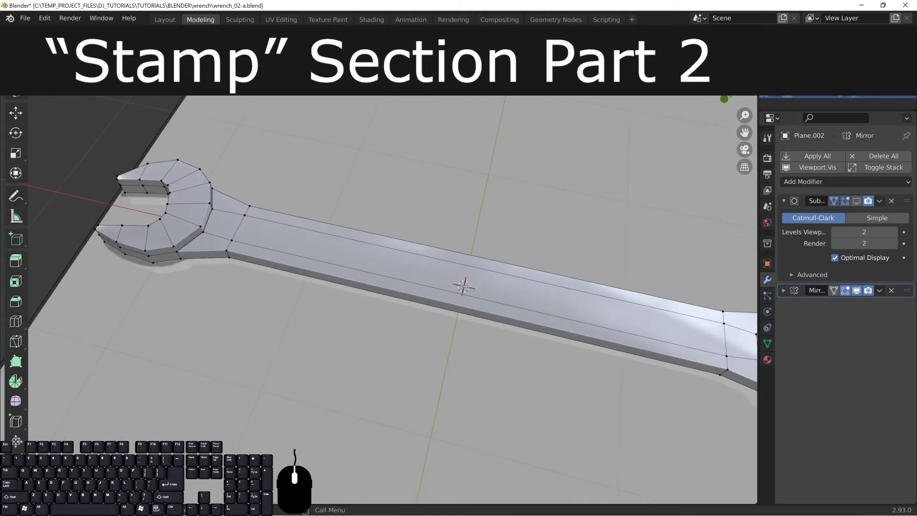
key("ctrl+r")
left_click(481, 281)
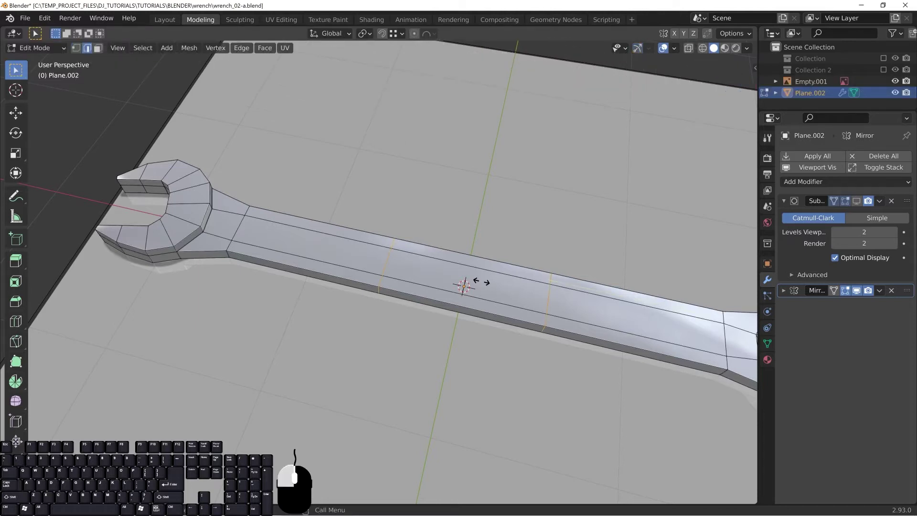
right_click(481, 281)
middle_click_drag(548, 277, 479, 253, "shift")
key("s")
key("x")
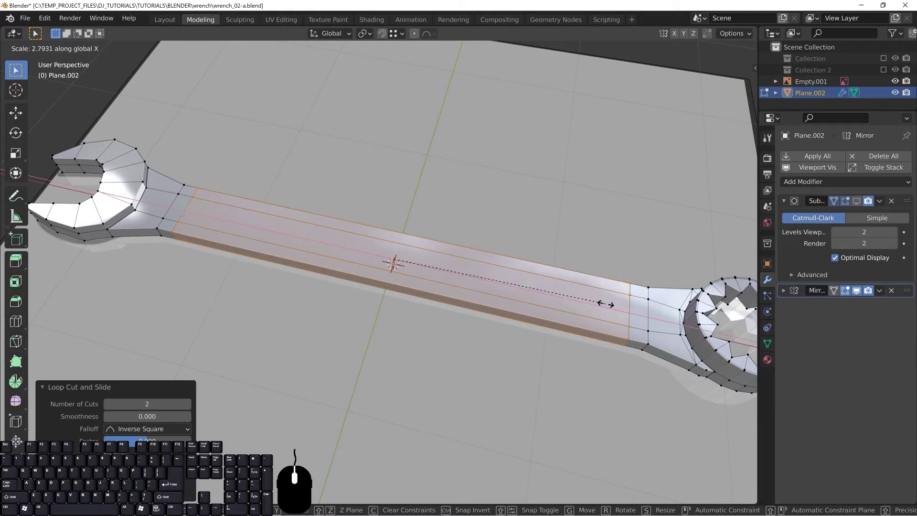
left_click(544, 291)
Turn the Subdivision modifier's viewport display back on and extrude the handle's upper middle face down into the handle
left_click(857, 203)
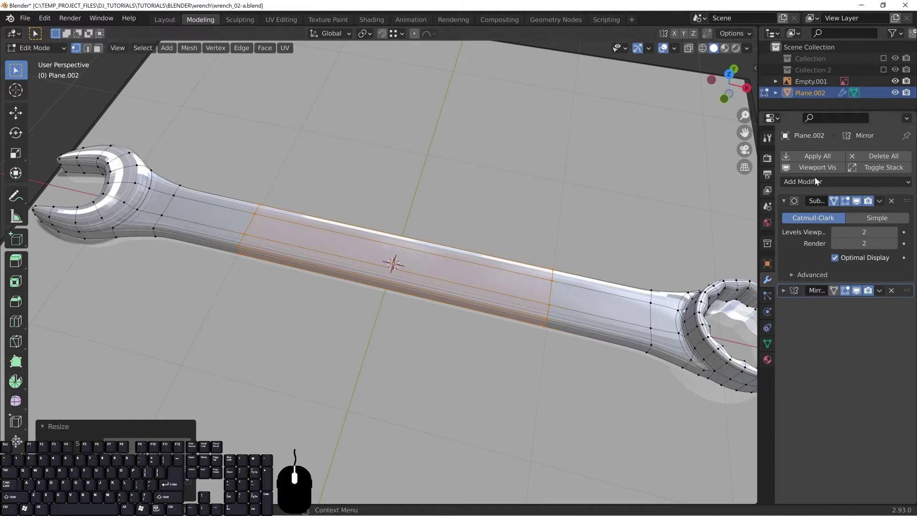
middle_click_drag(389, 242, 379, 251, "shift")
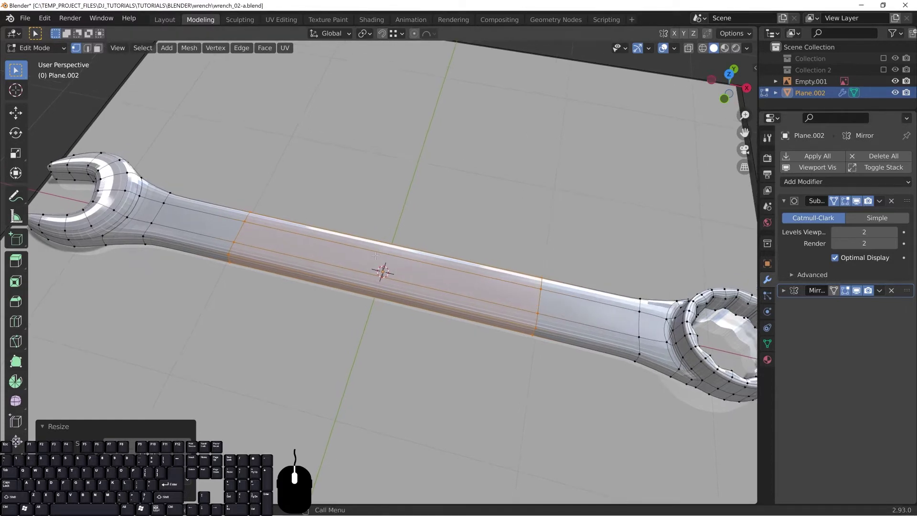
key("3")
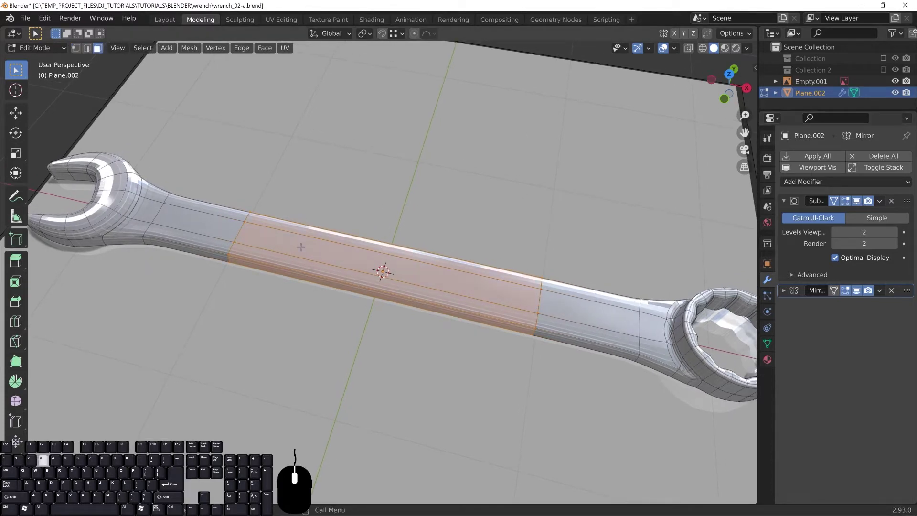
mouse_move(383, 270)
middle_mouse_down()
mouse_move(370, 253)
mouse_move(397, 264)
middle_mouse_up()
scroll(380, 242, "up", 2)
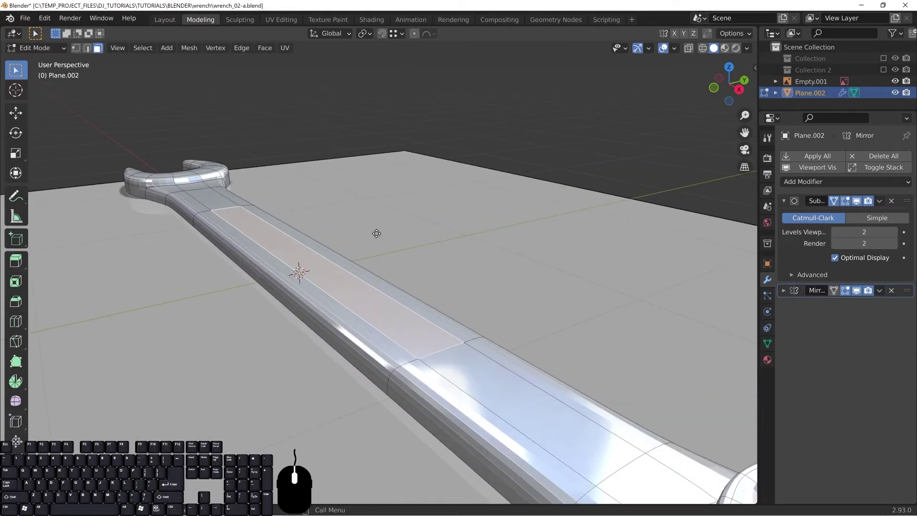
key("e")
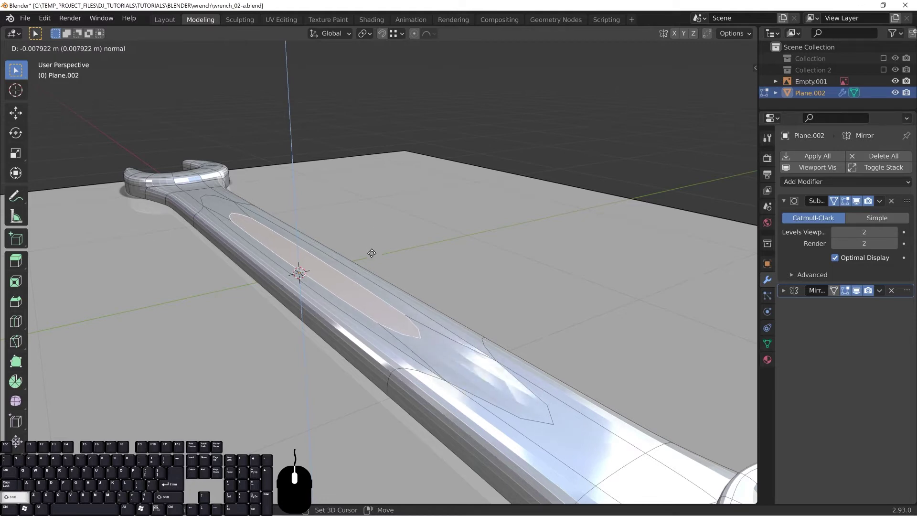
left_click(371, 305)
Add two evenly spaced loop cuts across the middle of the extruded recess without sliding them
middle_click_drag(370, 306, 304, 289)
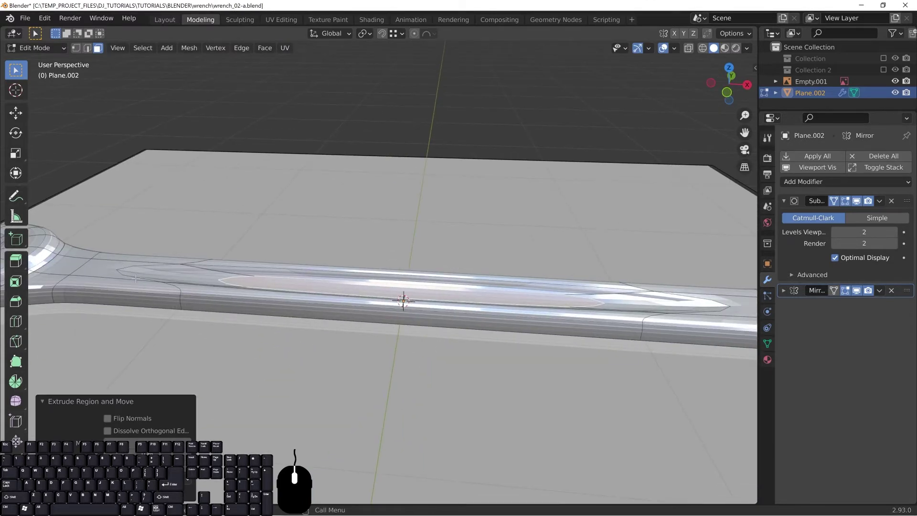
middle_click_drag(187, 272, 160, 266, "shift")
key("ctrl+r")
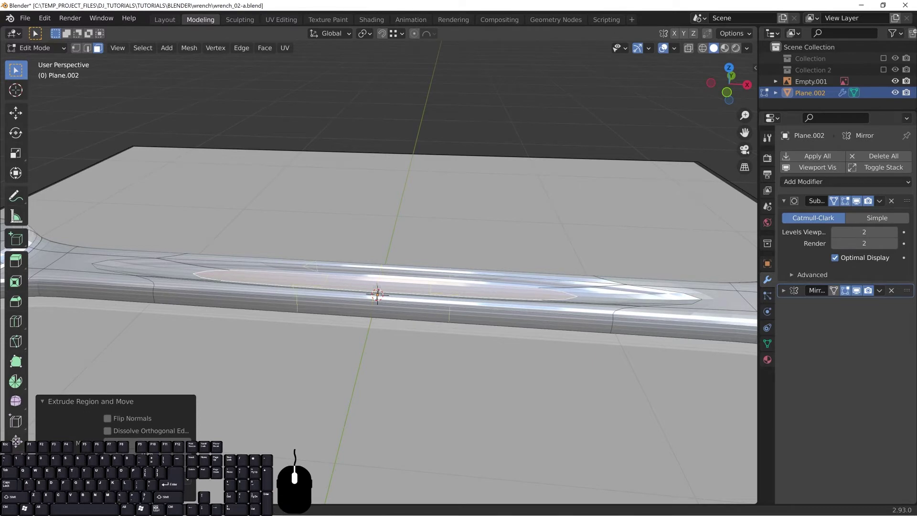
key("ctrl+r")
left_click(377, 293)
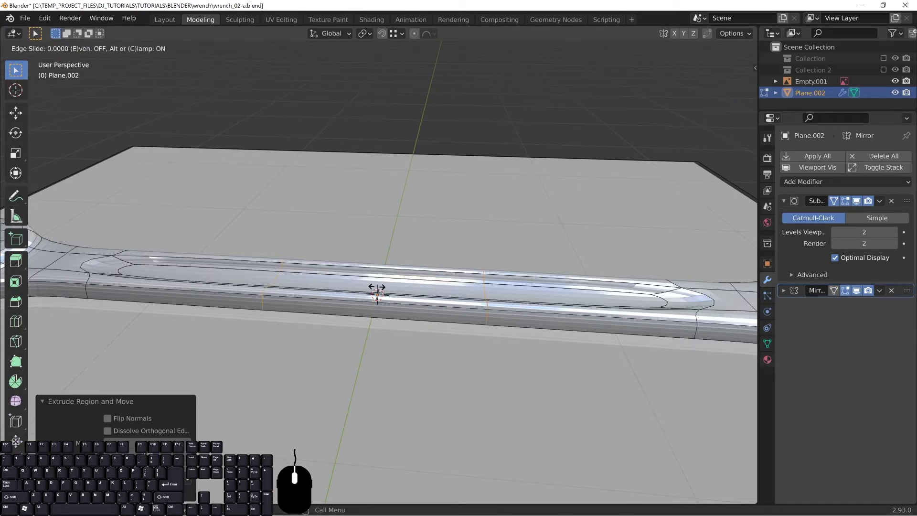
right_click(376, 287)
Try creasing the edge loop around the recess's outer rim through the Mean Crease value
middle_click_drag(398, 231, 394, 284)
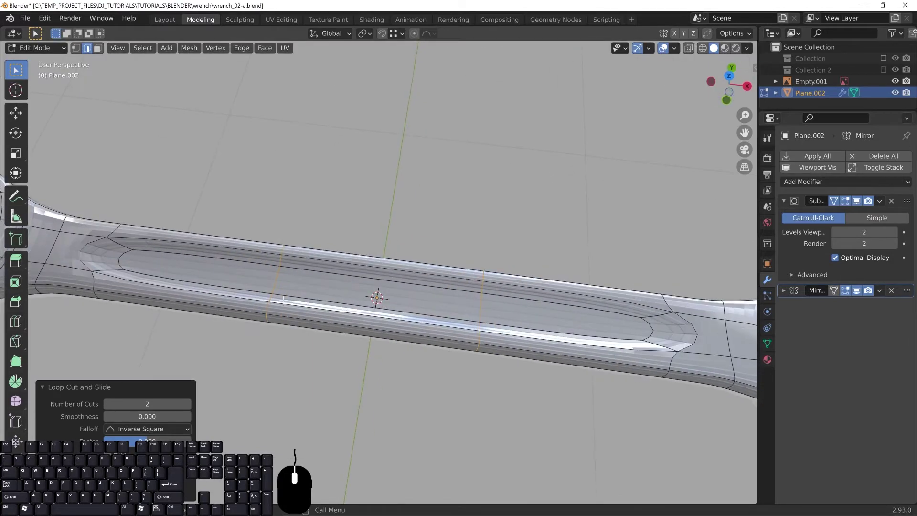
middle_click_drag(312, 243, 410, 218, "shift")
middle_click_drag(337, 252, 267, 210, "shift")
middle_click_drag(617, 241, 480, 264, "shift")
middle_click_drag(582, 269, 516, 188, "shift")
scroll(515, 230, "up", 2)
middle_click_drag(514, 230, 326, 248, "shift")
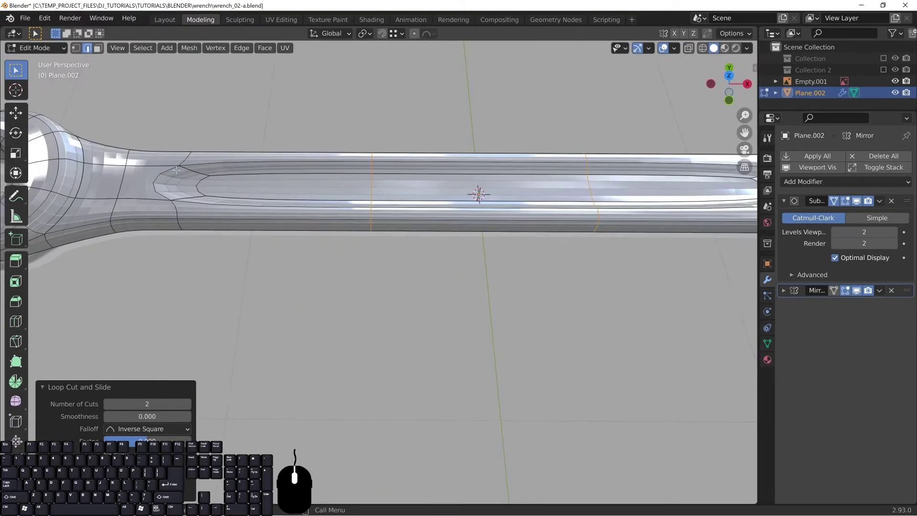
middle_click_drag(176, 170, 226, 199, "shift")
left_click(211, 192)
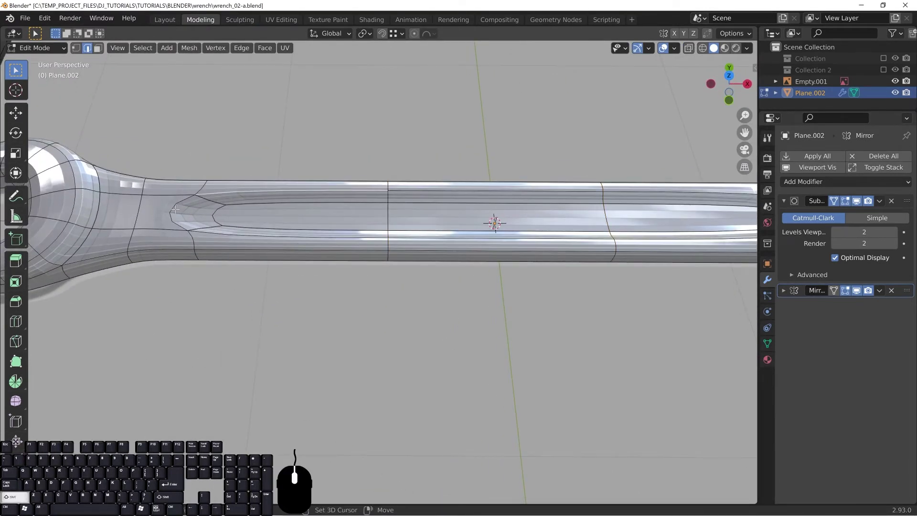
left_click(221, 237, "shift")
middle_click_drag(441, 249, 297, 260, "shift")
left_click(304, 251, "shift")
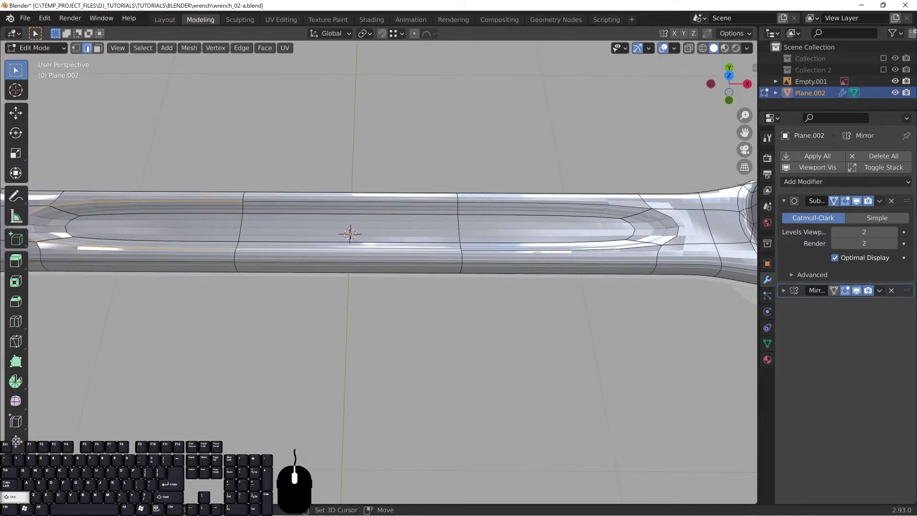
left_click(402, 209, "alt+shift")
middle_click_drag(402, 210, 452, 204, "shift")
key("n")
left_click_drag(664, 182, 687, 182)
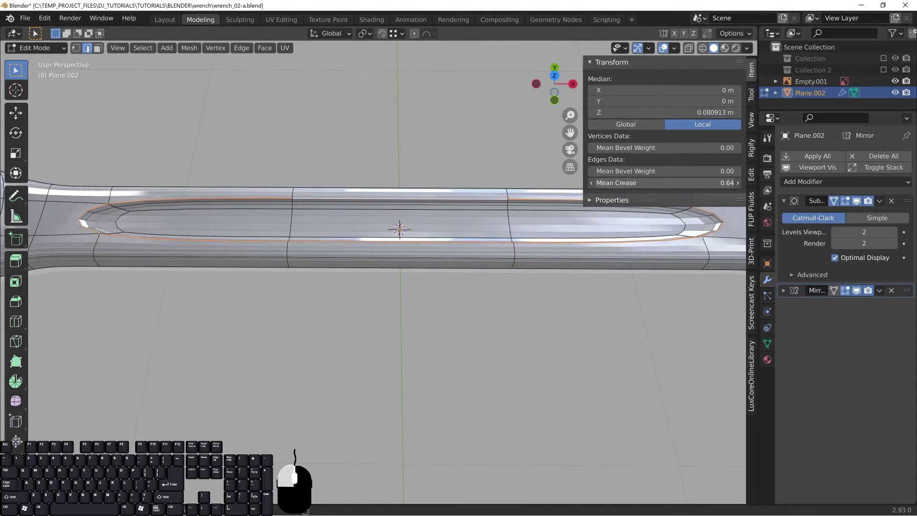
key("ctrl+z")
Add one loop cut across the handle just beyond each end of the recess, sliding each slightly away from the recess
middle_click_drag(44, 221, 115, 224, "shift")
key("ctrl+r")
left_click(133, 196)
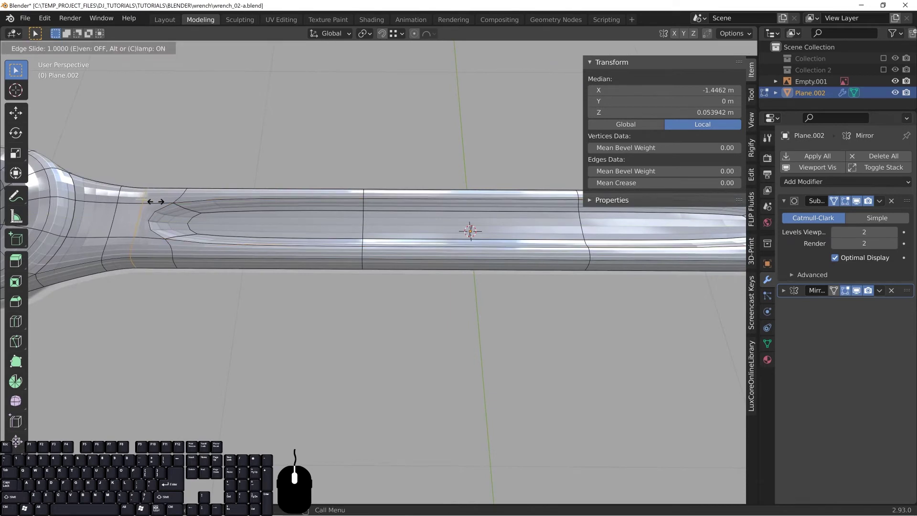
left_click(124, 201)
middle_click_drag(674, 218, 524, 217, "shift")
key("ctrl+r")
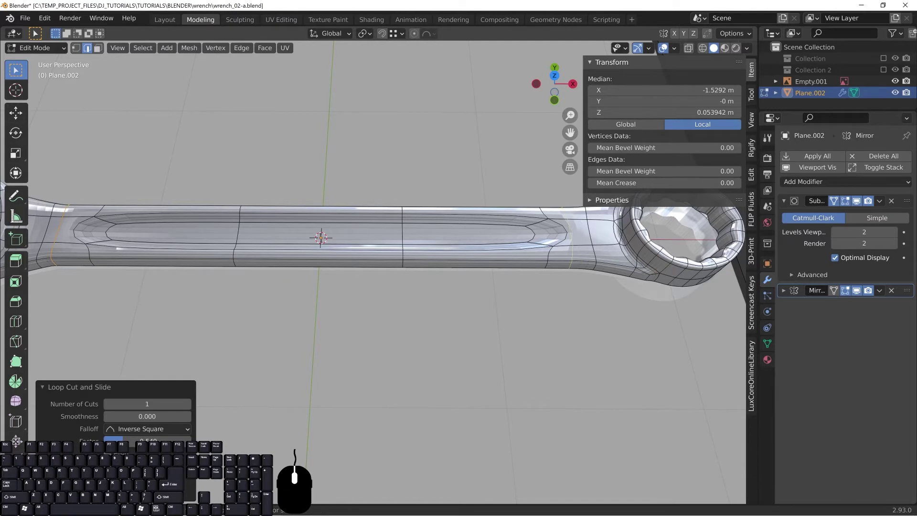
left_click(573, 212)
left_click(571, 214)
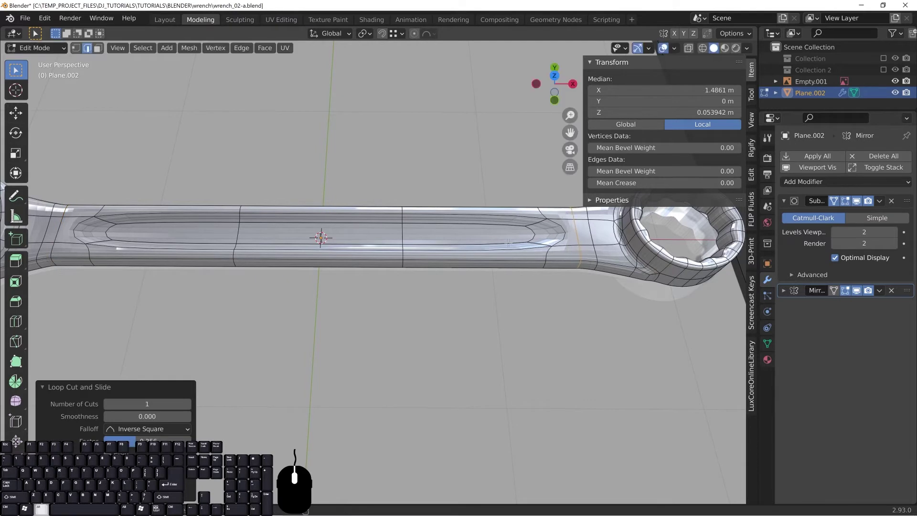
Scale the two edge loops crossing the middle of the recess apart along the X axis
left_click(404, 235, "alt")
middle_click_drag(248, 234, 305, 233, "shift")
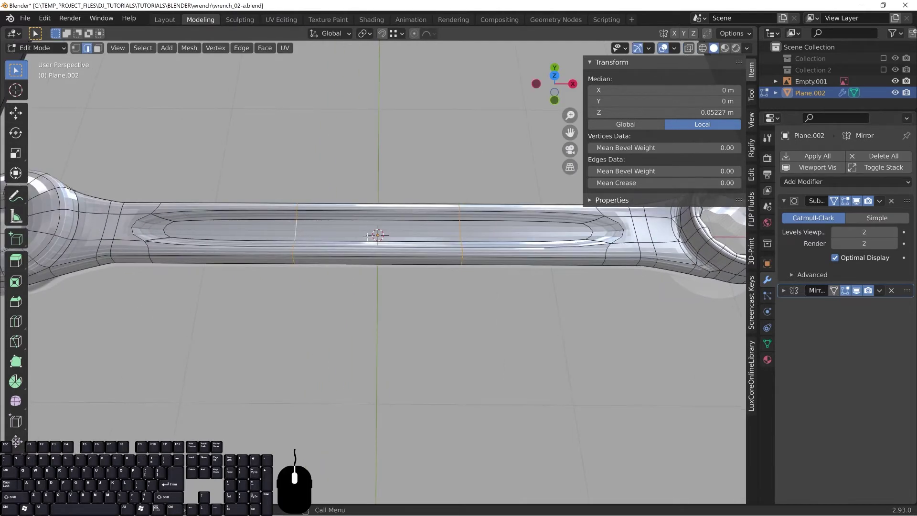
key("s")
key("x")
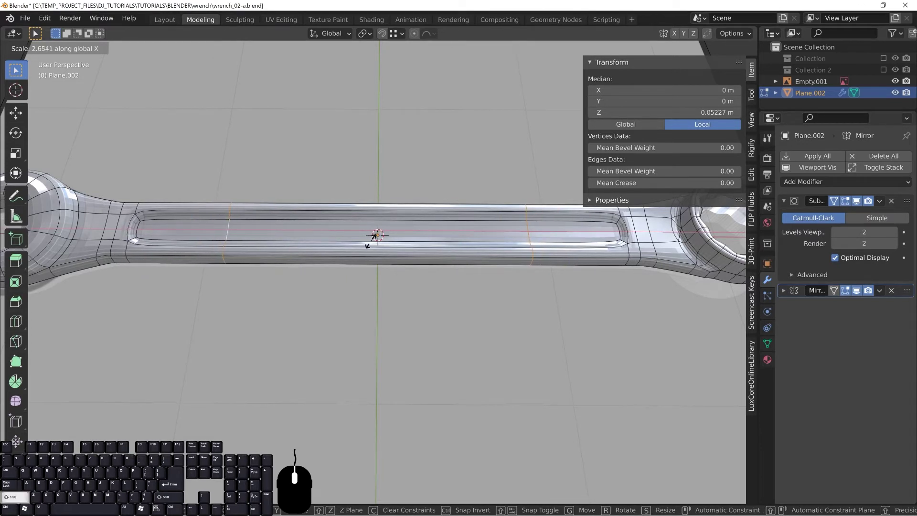
left_click(374, 236)
Select the edge loops around the recess's outer rim and give them a narrow single-segment bevel
middle_click_drag(382, 238, 344, 238, "shift")
scroll(449, 265, "up", 2)
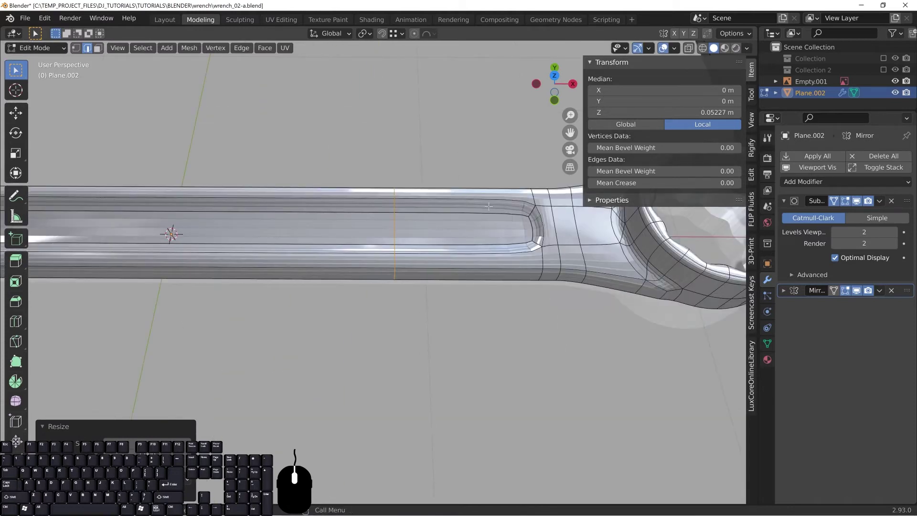
middle_click_drag(531, 232, 488, 261, "shift")
scroll(487, 261, "up", 2)
mouse_move(494, 216)
middle_mouse_down()
mouse_move(497, 237)
mouse_move(497, 216)
middle_mouse_up()
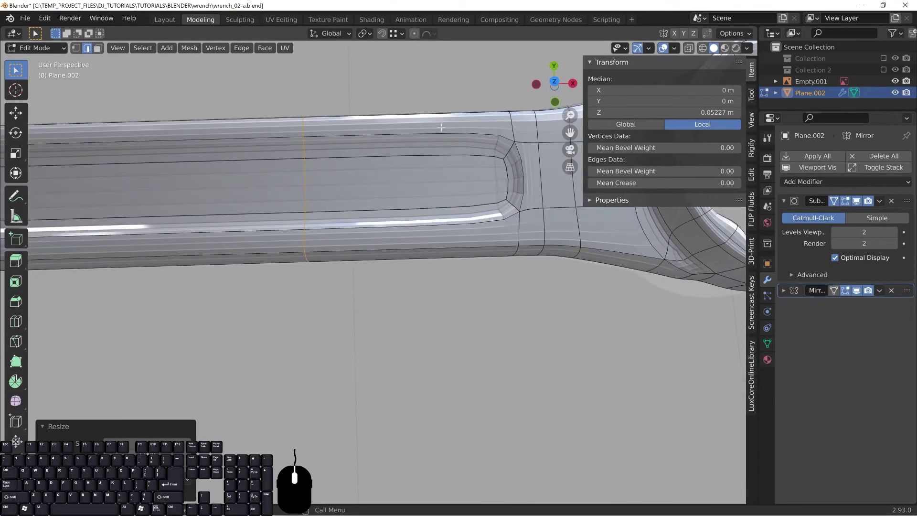
middle_click_drag(355, 226, 485, 203, "shift")
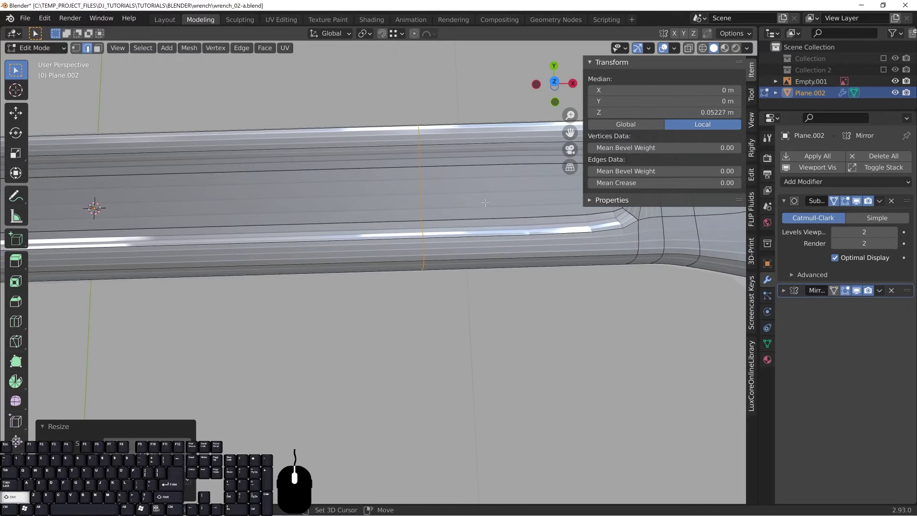
scroll(479, 201, "down", 1)
left_click(479, 243, "alt")
middle_click_drag(572, 206, 535, 222, "shift")
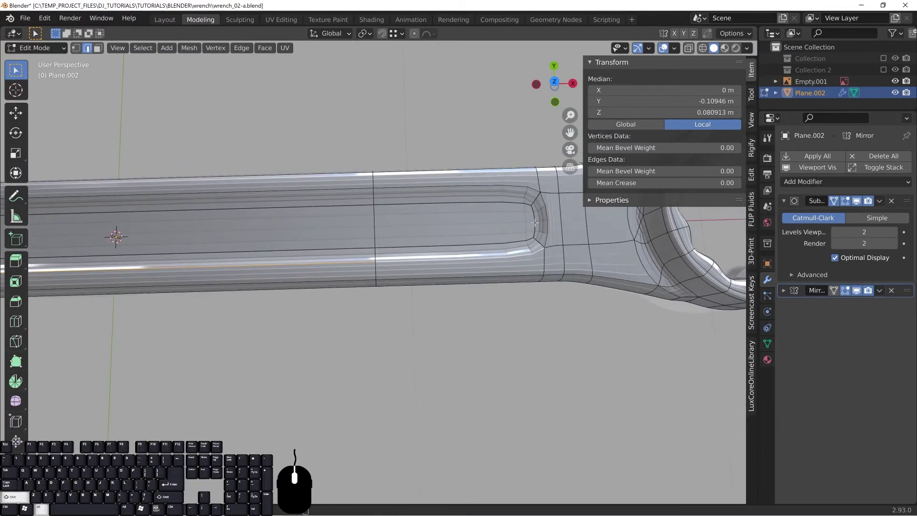
left_click(492, 190, "alt+shift")
middle_click_drag(116, 237, 332, 227, "shift")
middle_click_drag(35, 238, 226, 232, "shift")
middle_click_drag(104, 222, 188, 213, "shift")
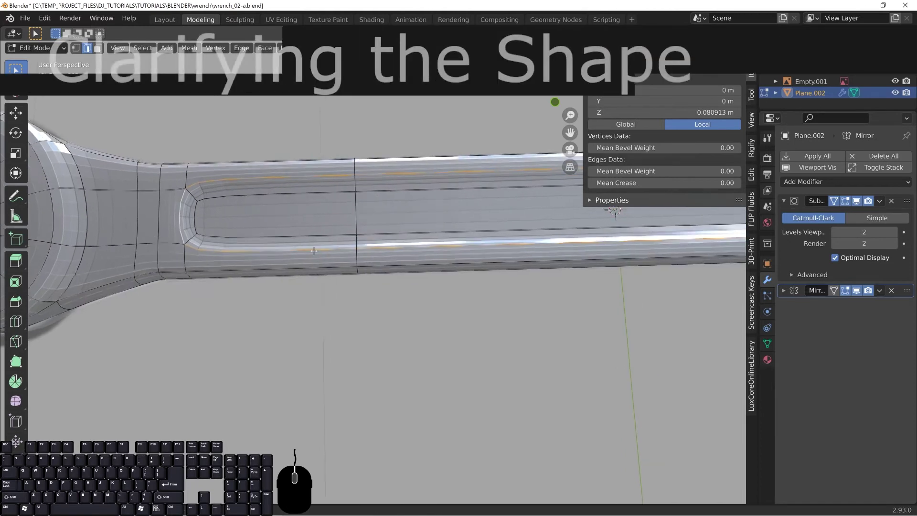
middle_click_drag(442, 268, 397, 255)
middle_click_drag(278, 275, 280, 275, "shift")
key("ctrl+b")
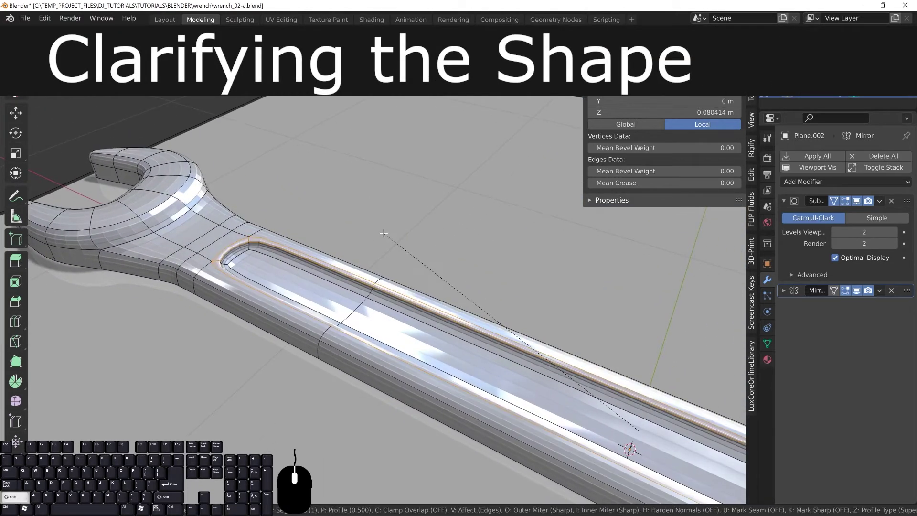
scroll(383, 234, "up", 1)
scroll(383, 233, "down", 1)
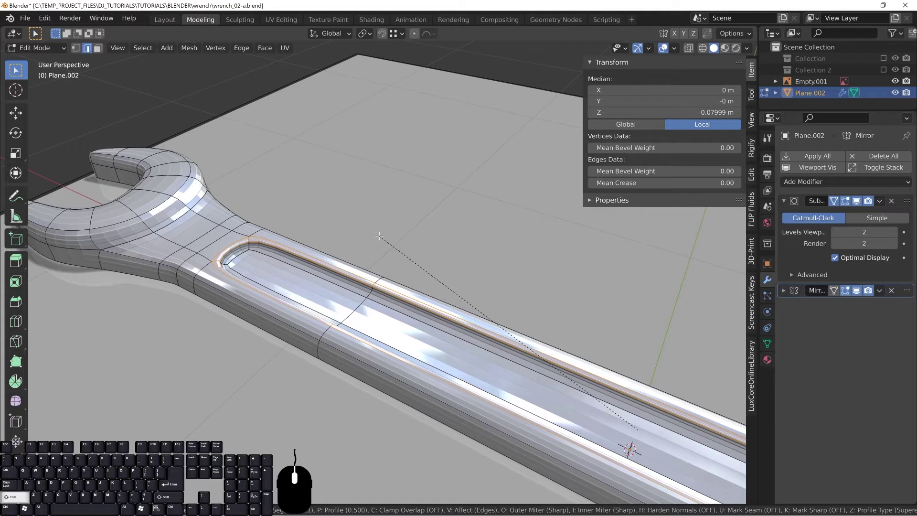
left_click(379, 236)
Deselect everything and examine the bevelled recess along the handle in Object Mode
middle_click_drag(379, 236, 277, 217)
key("alt+a")
middle_click_drag(401, 186, 299, 212)
key("Tab")
scroll(364, 221, "down", 2)
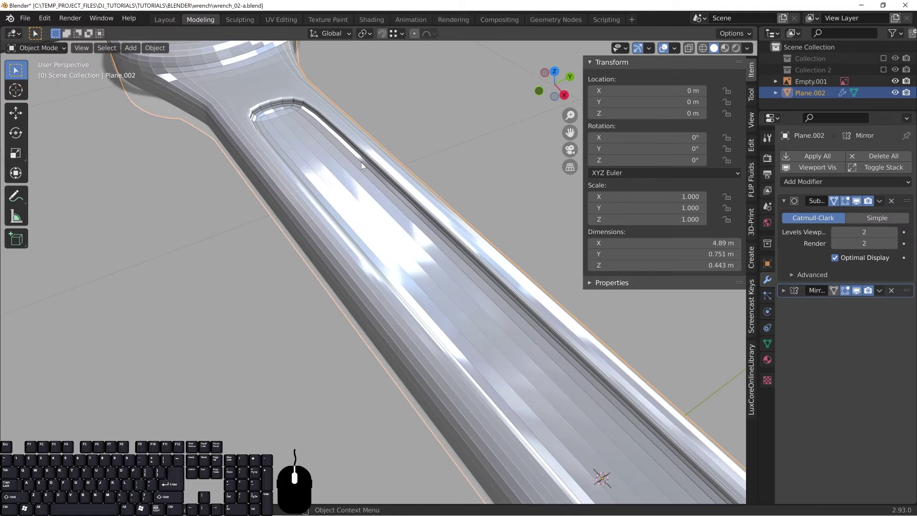
middle_click_drag(543, 317, 374, 178, "shift")
scroll(397, 319, "down", 6)
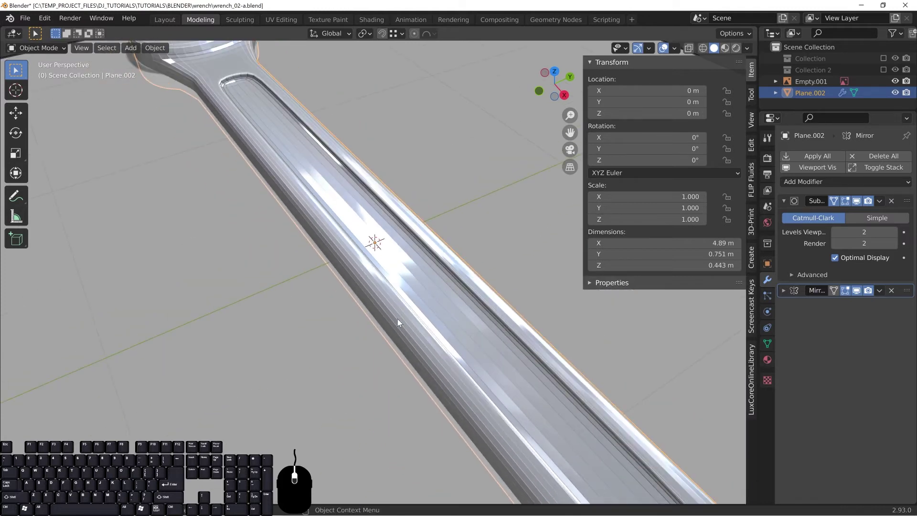
middle_click_drag(327, 214, 376, 279, "shift")
scroll(387, 241, "up", 4)
middle_click_drag(399, 241, 253, 214)
middle_click_drag(476, 308, 549, 160, "shift")
Try edge-sliding the loop that crosses the recess near the open-jaw end in Edit Mode
key("Tab")
left_click(348, 237, "alt")
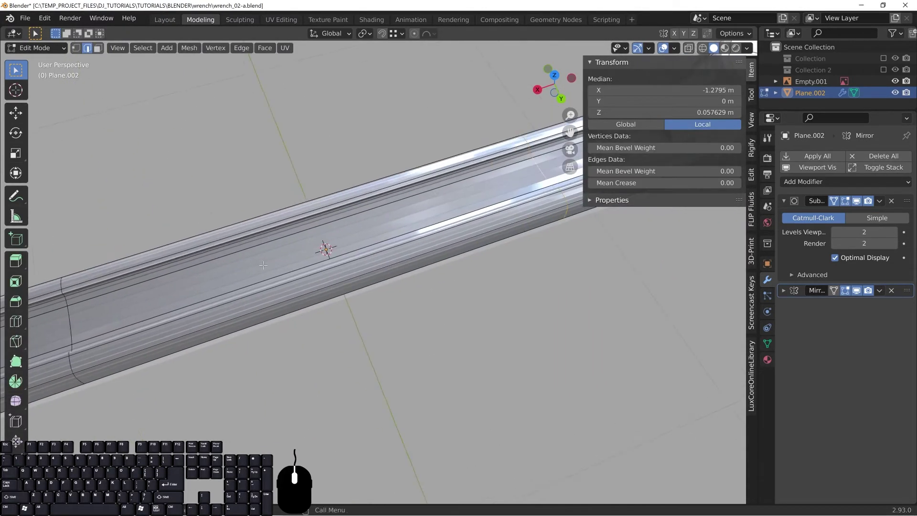
scroll(390, 252, "down", 4)
key("g")
key("g")
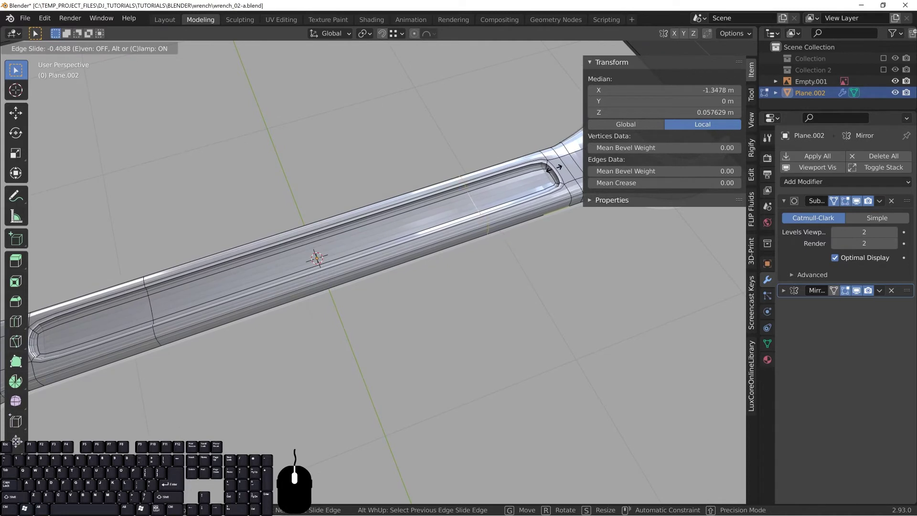
left_click(478, 196)
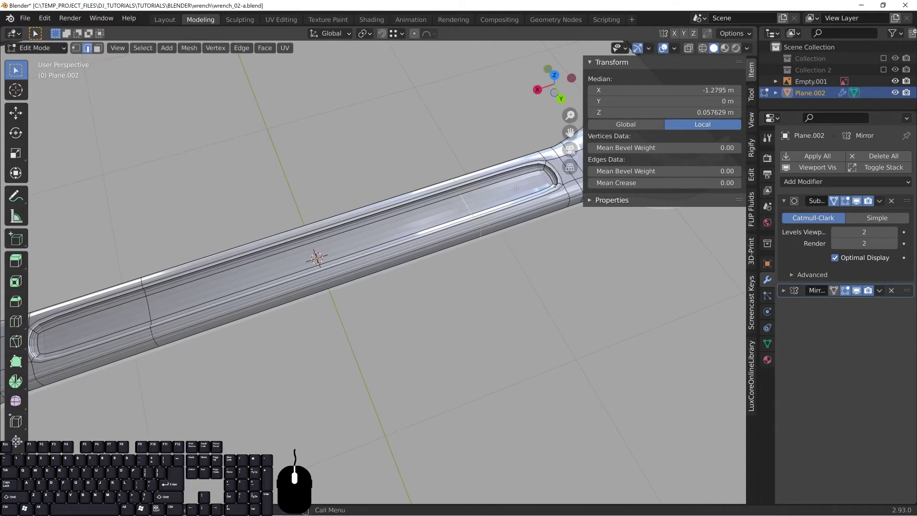
Select both edge loops crossing the recess, choose a pivot point and adjust their spacing by scaling along the X axis
middle_click_drag(160, 303, 295, 239, "shift")
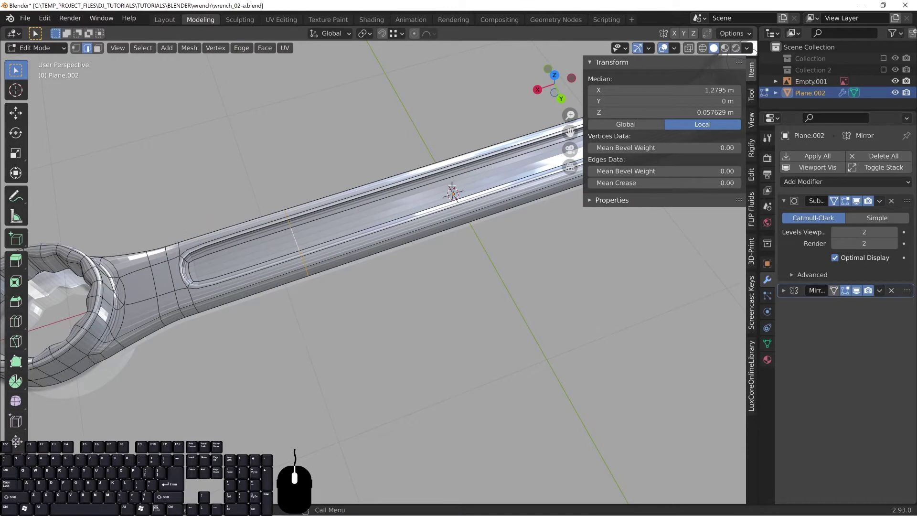
middle_click_drag(451, 187, 368, 219, "shift")
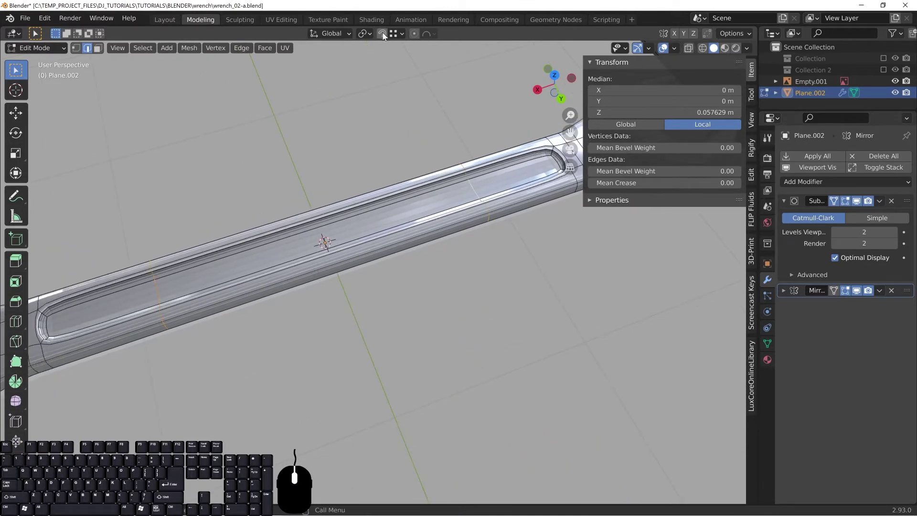
left_click(365, 37)
left_click(389, 85)
key("s")
key("x")
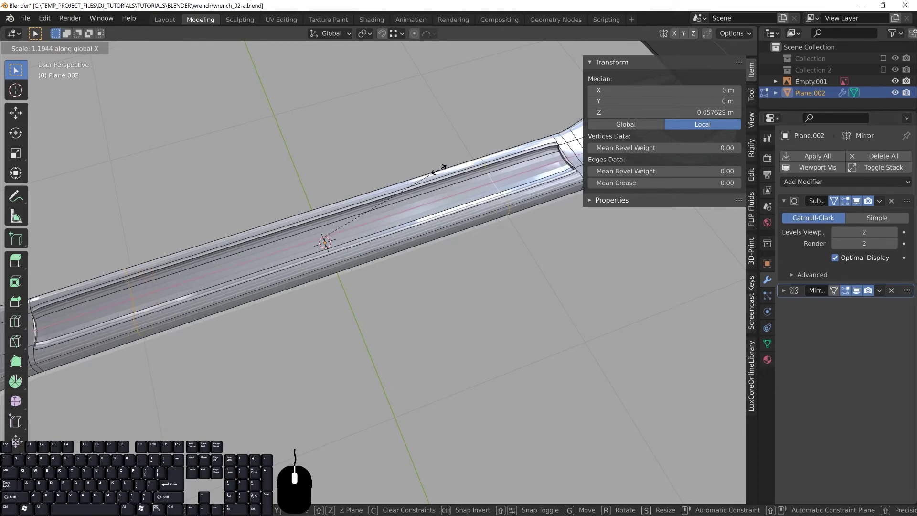
right_click(439, 170)
middle_click_drag(508, 153, 316, 245, "shift")
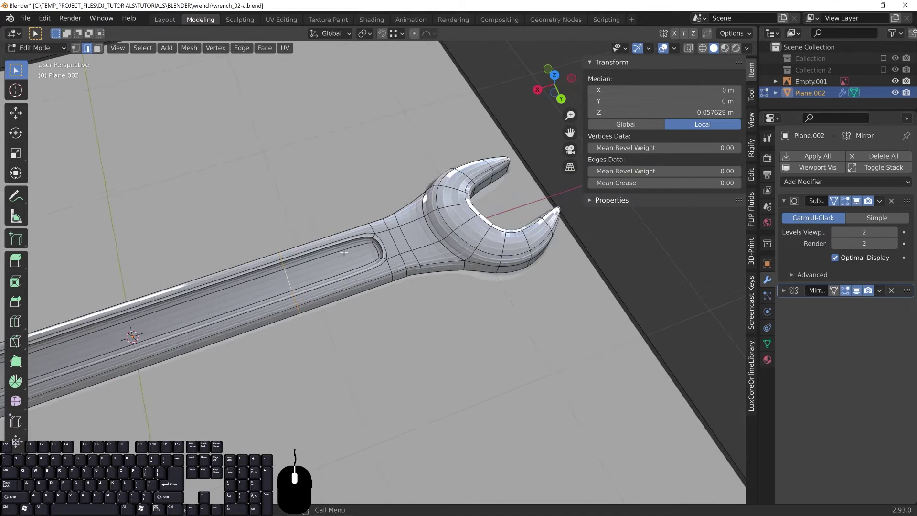
scroll(316, 245, "up", 4)
key("s")
key("x")
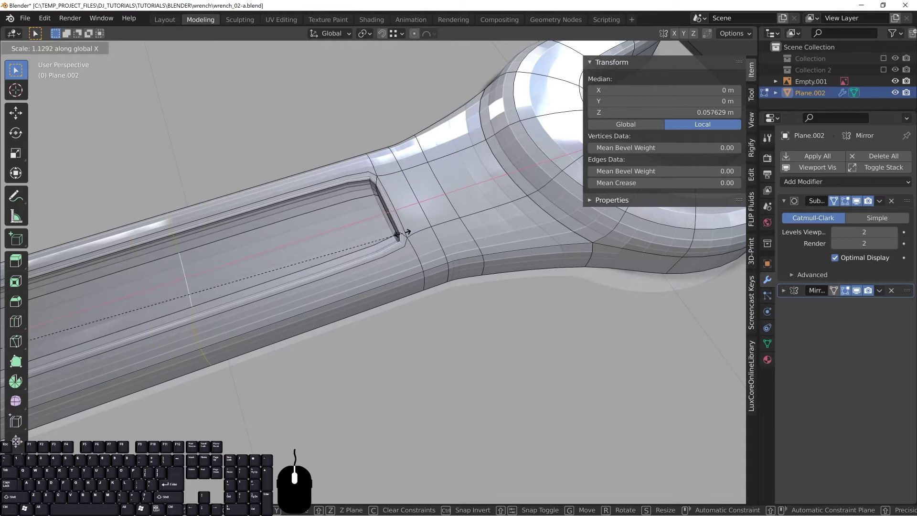
left_click(359, 238)
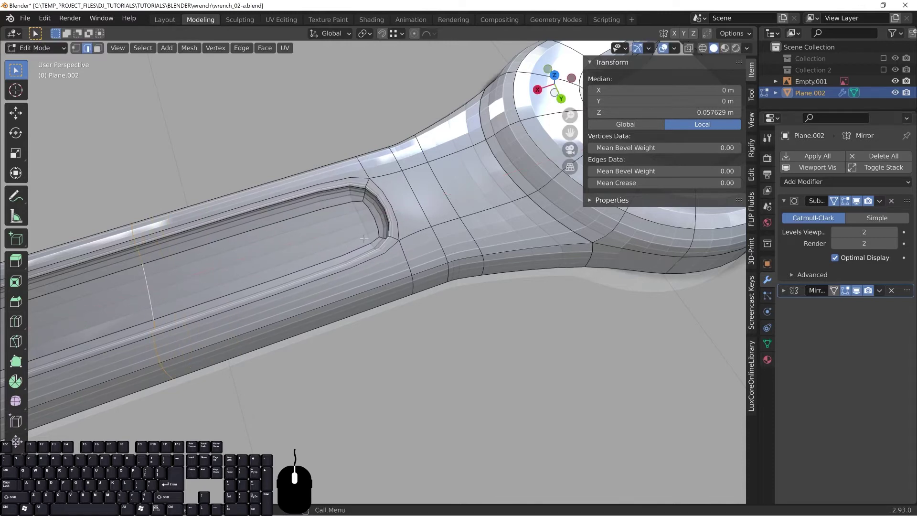
Select the edge loop around the recess floor and set its Mean Crease to 0.76
scroll(267, 255, "down", 4)
middle_click_drag(262, 256, 410, 222, "shift")
left_click(481, 211)
left_click(381, 273, "alt")
middle_click_drag(43, 375, 285, 278, "shift")
left_click(171, 296, "alt")
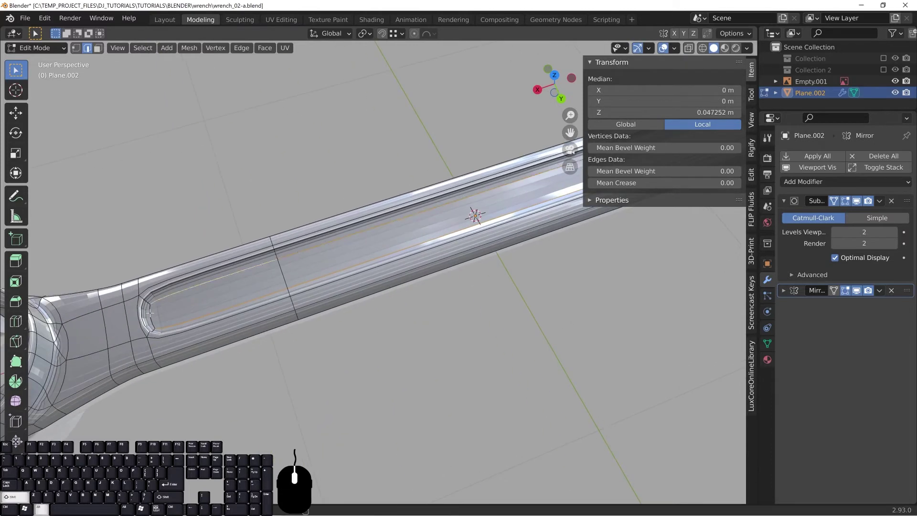
key("KP_Decimal")
middle_click_drag(481, 197, 408, 198)
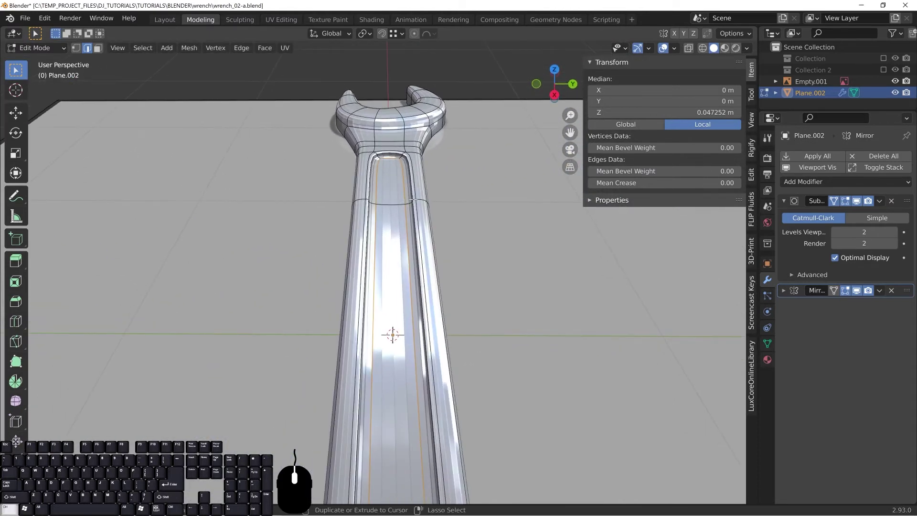
left_click_drag(664, 183, 702, 182)
key("Tab")
middle_click_drag(436, 204, 440, 235)
Bevel the recess floor's edge loop with one segment about 0.006 m wide and check the corner in Object Mode
key("Tab")
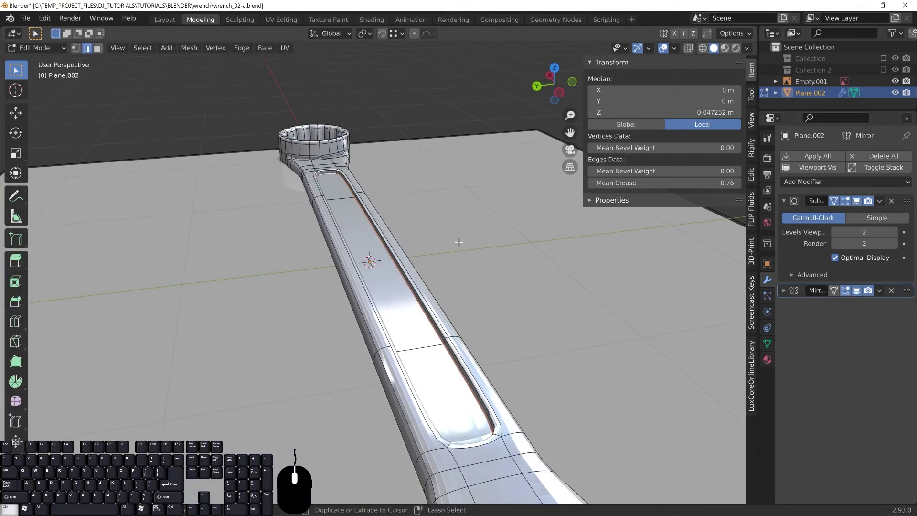
key("ctrl+b")
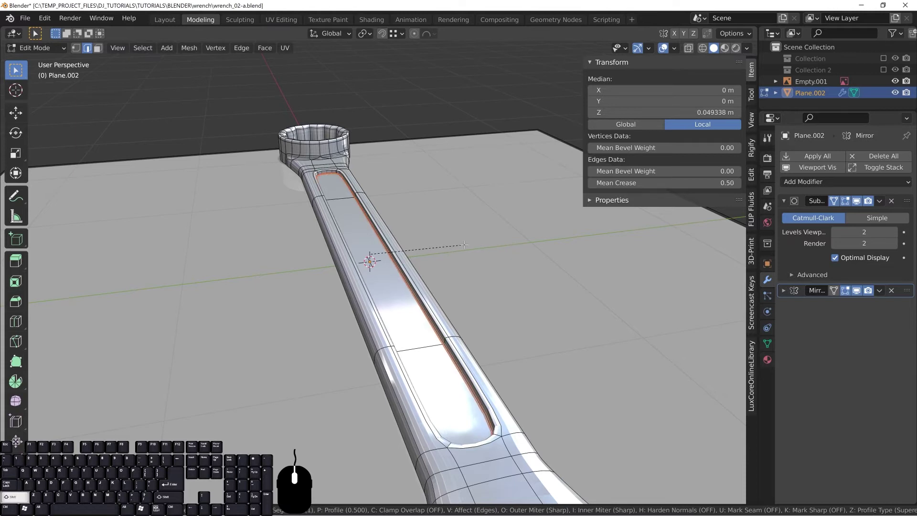
left_click(466, 246)
scroll(466, 258, "up", 5)
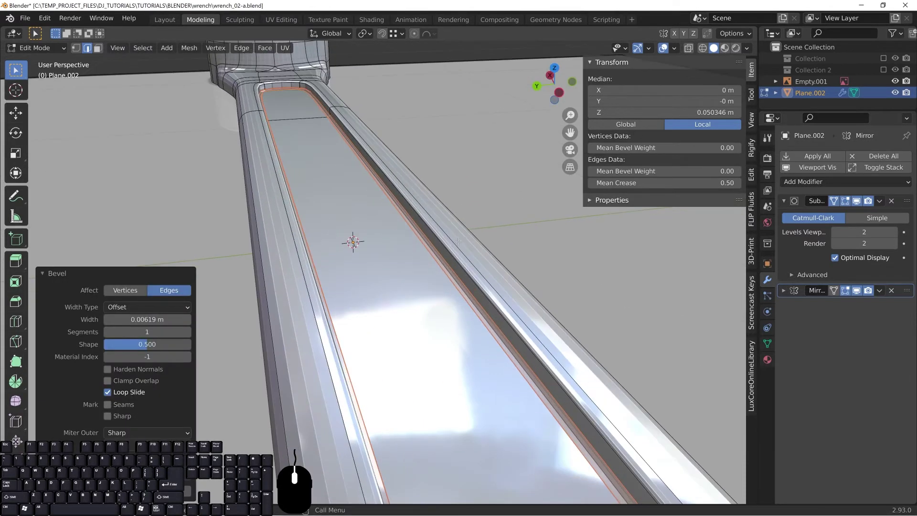
key("Tab")
middle_click_drag(467, 262, 509, 193)
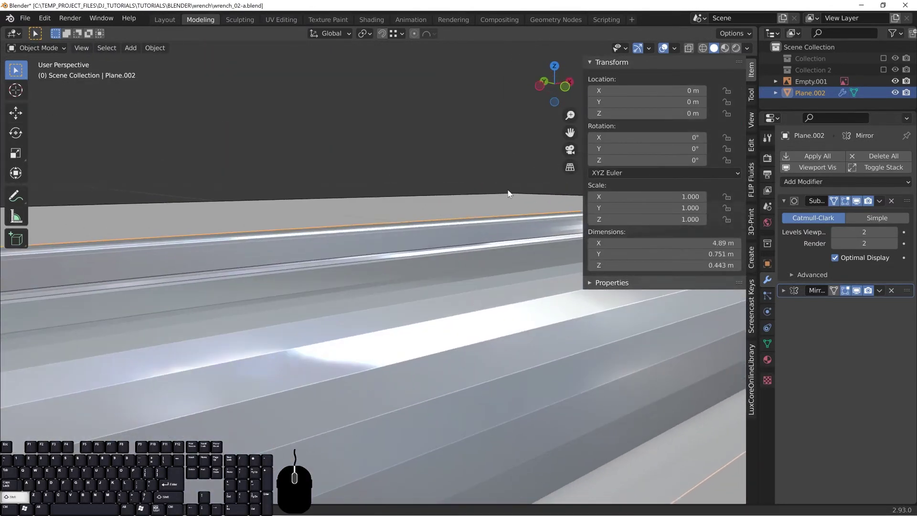
middle_click_drag(328, 235, 303, 286)
middle_click_drag(345, 319, 463, 218, "shift")
key("Tab")
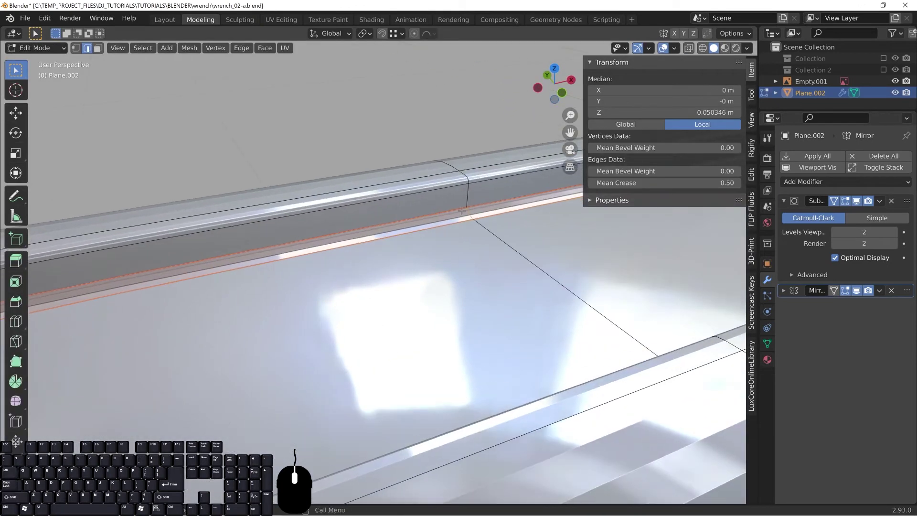
Return to Object Mode and examine the surface shading on the recess, open jaw and ring end
scroll(451, 212, "down", 3)
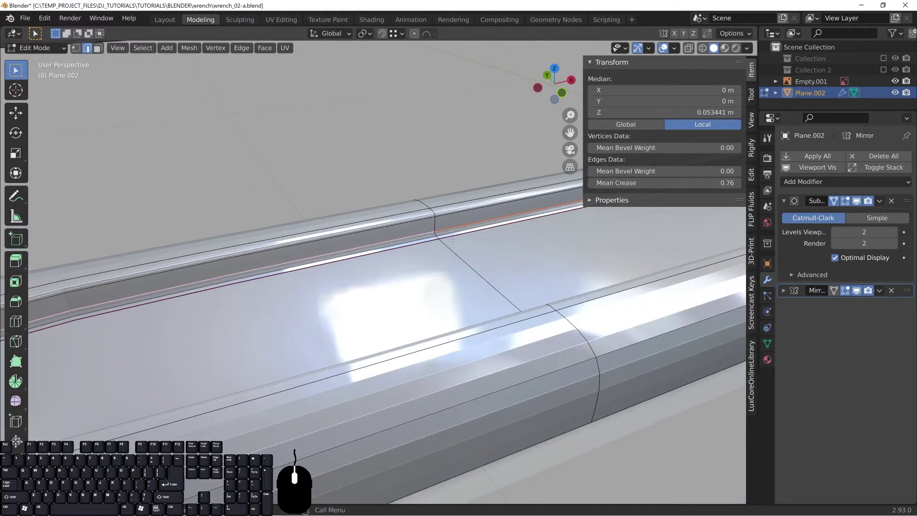
left_click(454, 227, "alt")
scroll(371, 244, "down", 2)
key("Tab")
middle_click_drag(370, 244, 308, 205)
scroll(359, 282, "down", 6)
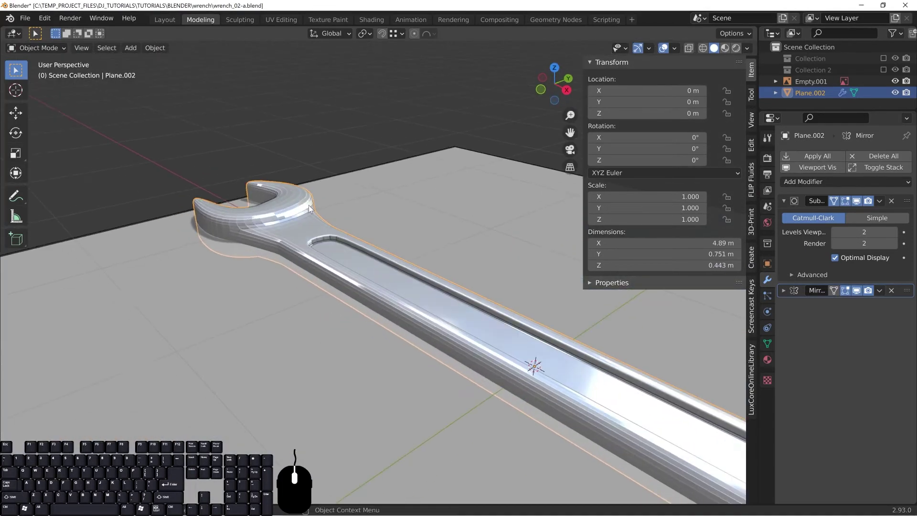
middle_click_drag(337, 250, 393, 254, "shift")
scroll(334, 234, "up", 5)
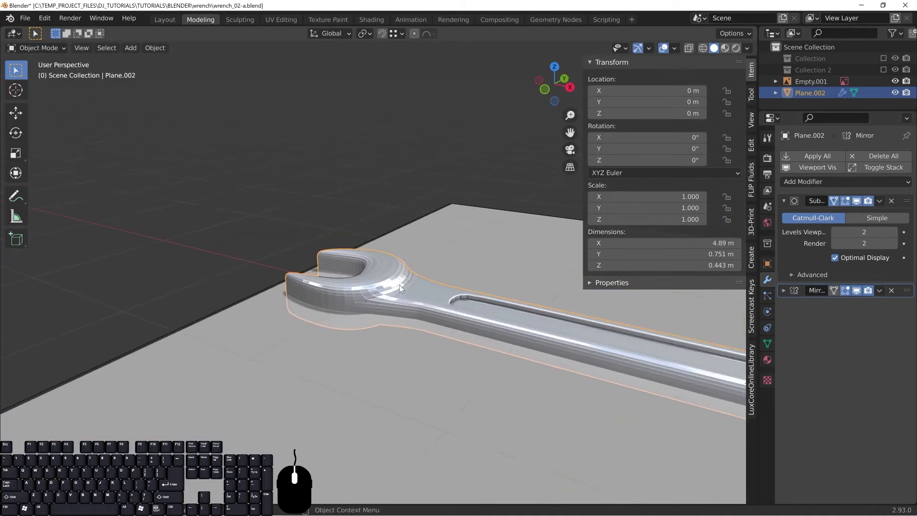
middle_click_drag(490, 320, 377, 280, "shift")
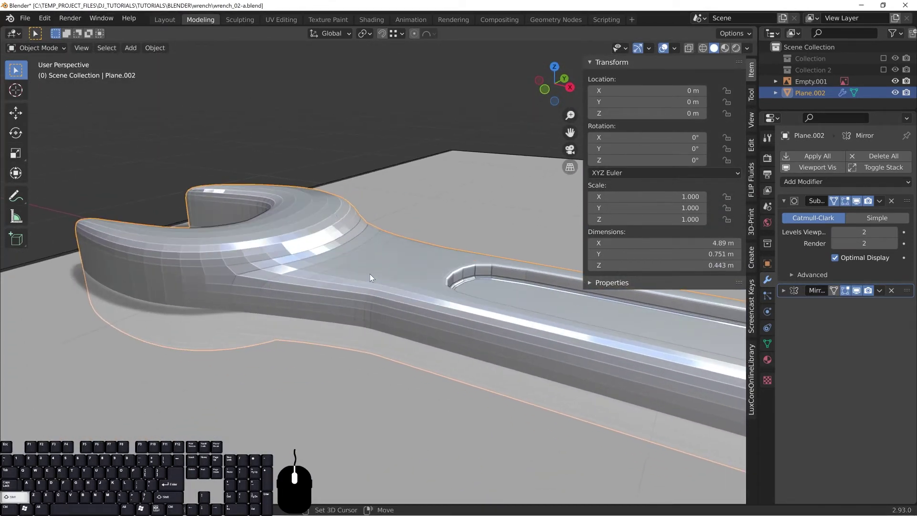
scroll(394, 256, "down", 6)
middle_click_drag(644, 308, 438, 296, "shift")
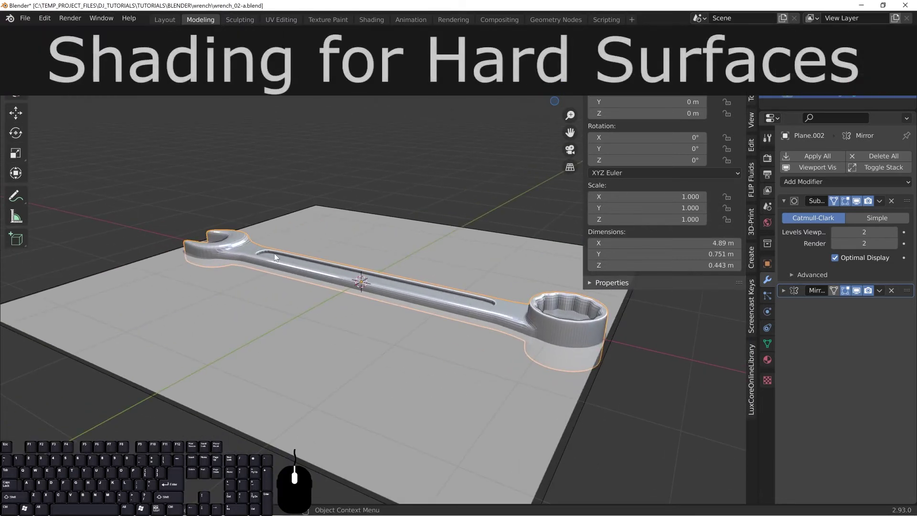
middle_click_drag(229, 229, 278, 297, "shift")
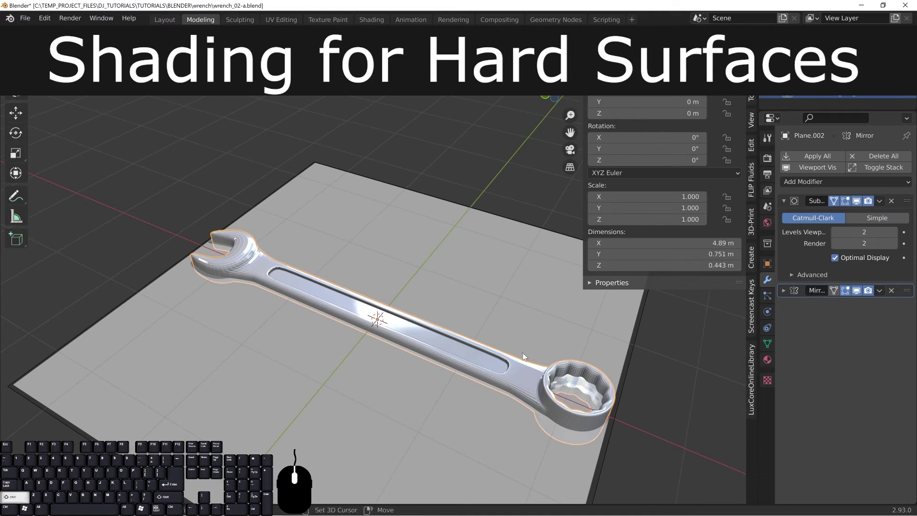
middle_click_drag(530, 336, 415, 329, "shift")
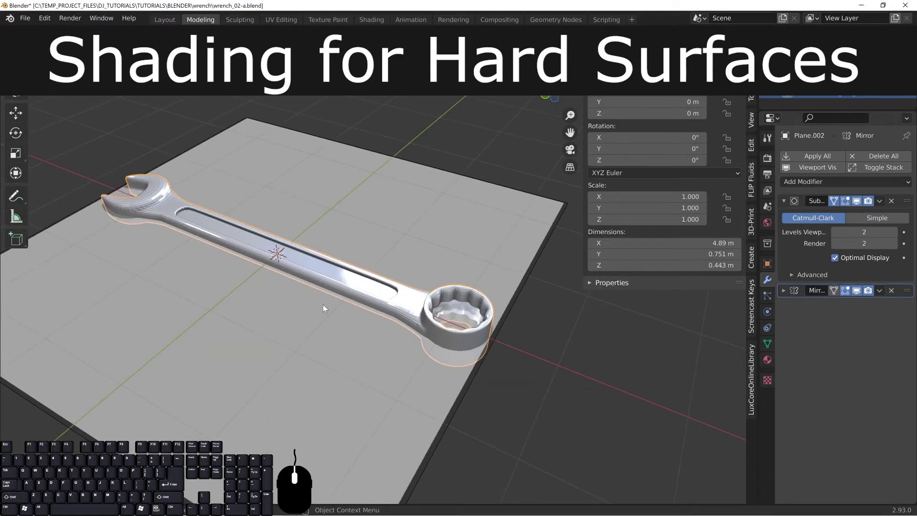
Save the wrench file
middle_click_drag(322, 308, 499, 326, "shift")
middle_click_drag(413, 335, 394, 332, "shift")
scroll(338, 308, "up", 3)
key("ctrl+s")
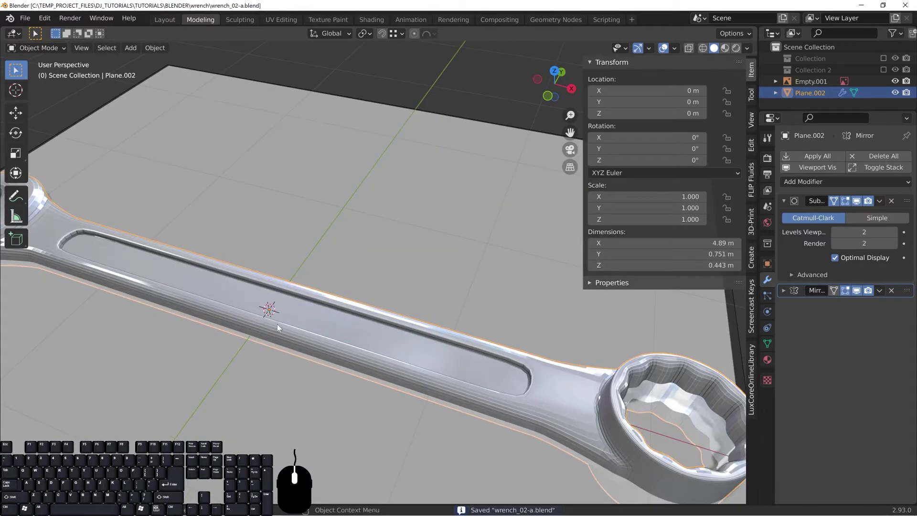
Apply Shade Smooth to the wrench and view the ring end
middle_click_drag(297, 320, 359, 334, "shift")
right_click(217, 262)
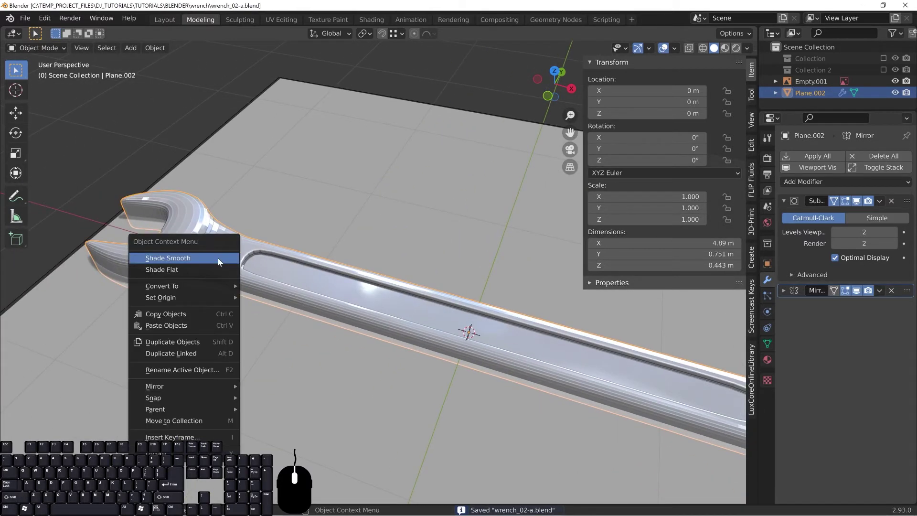
left_click(153, 263)
middle_click_drag(374, 342, 419, 284)
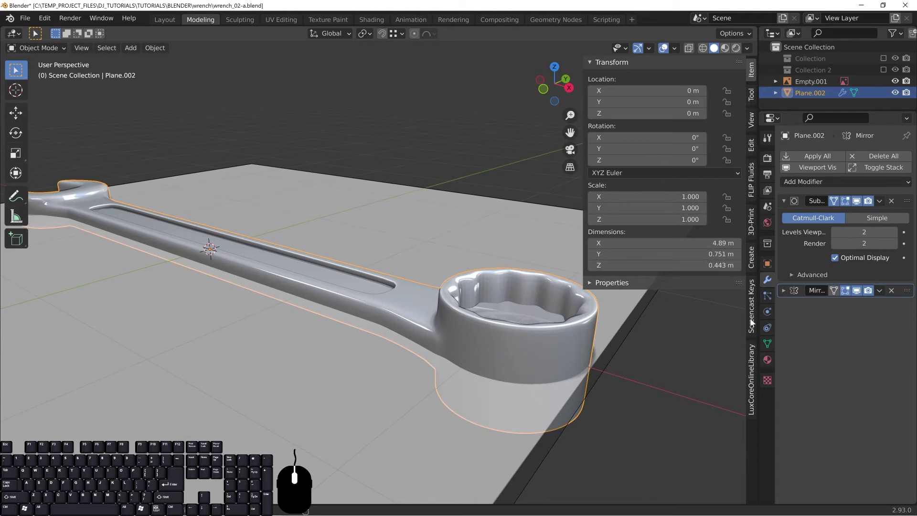
Enable Auto Smooth for the wrench mesh's normals and check the shading around the ring from several angles
left_click(766, 343)
left_click(833, 367)
middle_click_drag(391, 312, 467, 308)
scroll(474, 329, "up", 2)
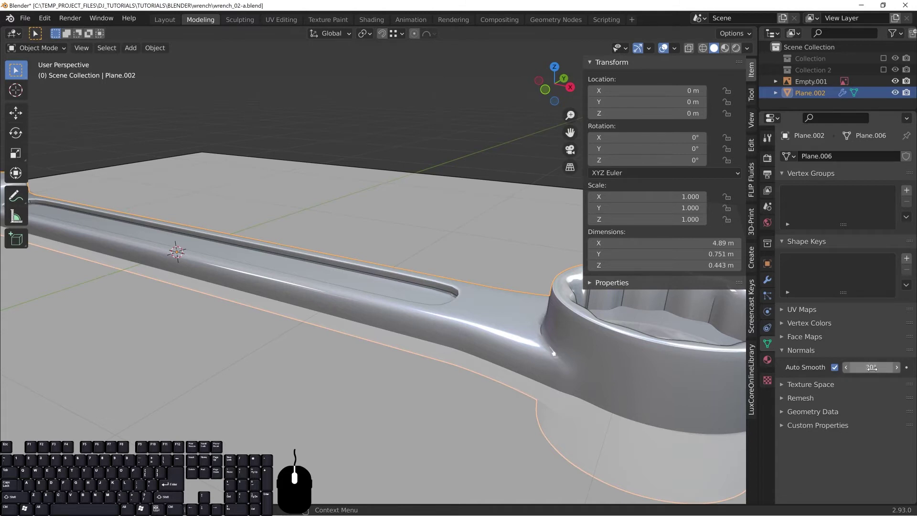
middle_click_drag(599, 365, 545, 357, "shift")
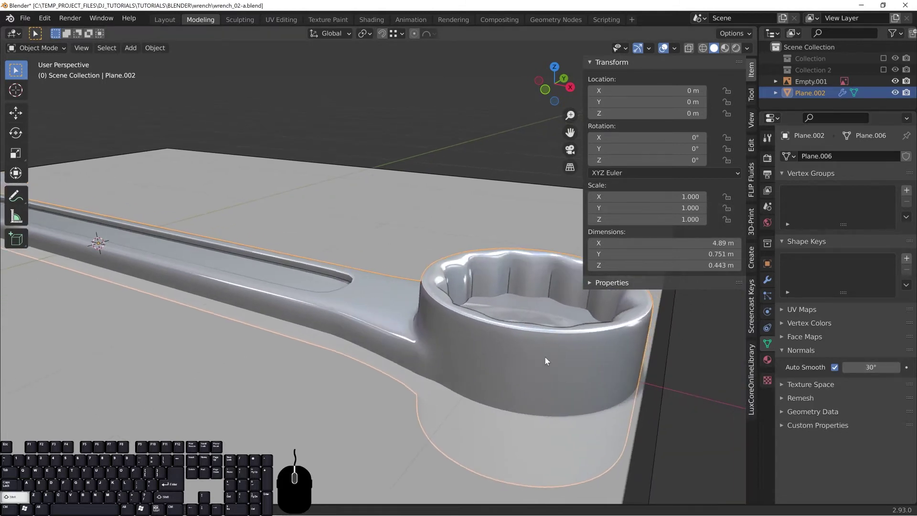
middle_click_drag(433, 276, 569, 343)
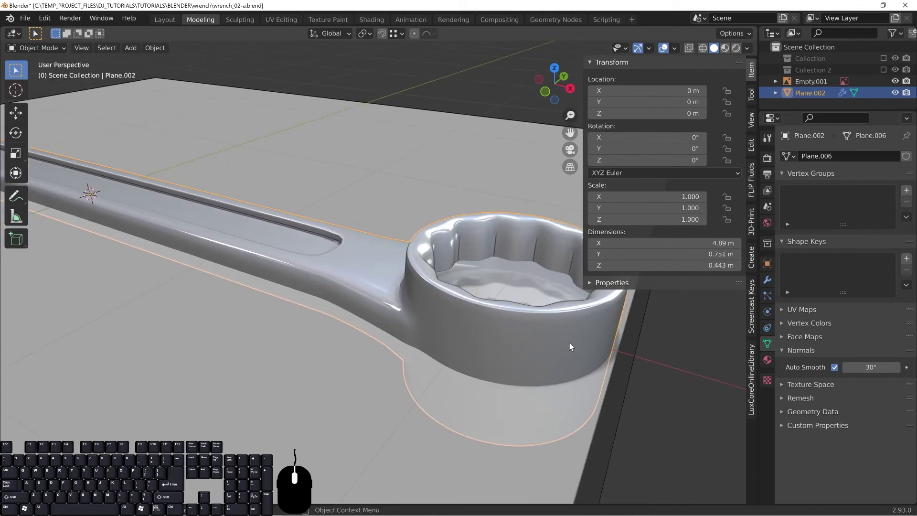
middle_click_drag(360, 286, 511, 180)
scroll(491, 206, "up", 3)
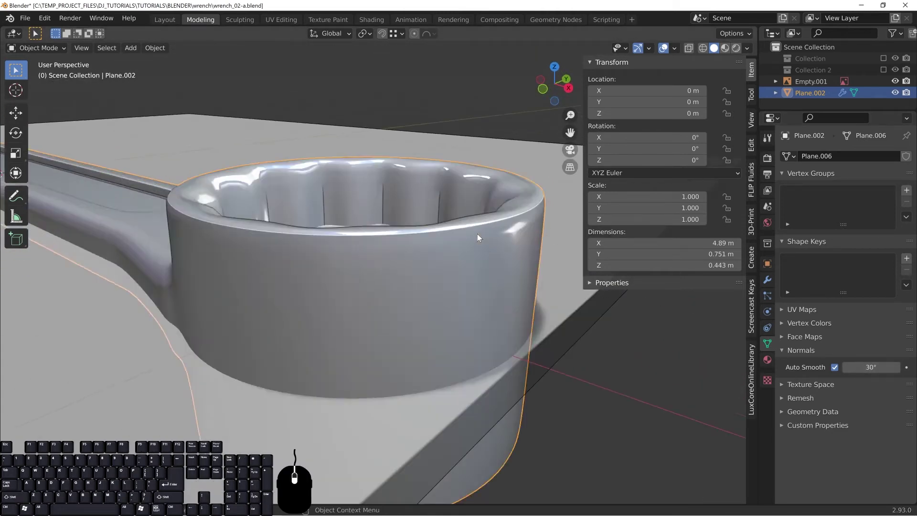
Raise the Mean Crease of the ring's inner toothed edge loop in Edit Mode and inspect it in Object Mode
key("Tab")
left_click(271, 183, "alt")
middle_click_drag(271, 183, 406, 321)
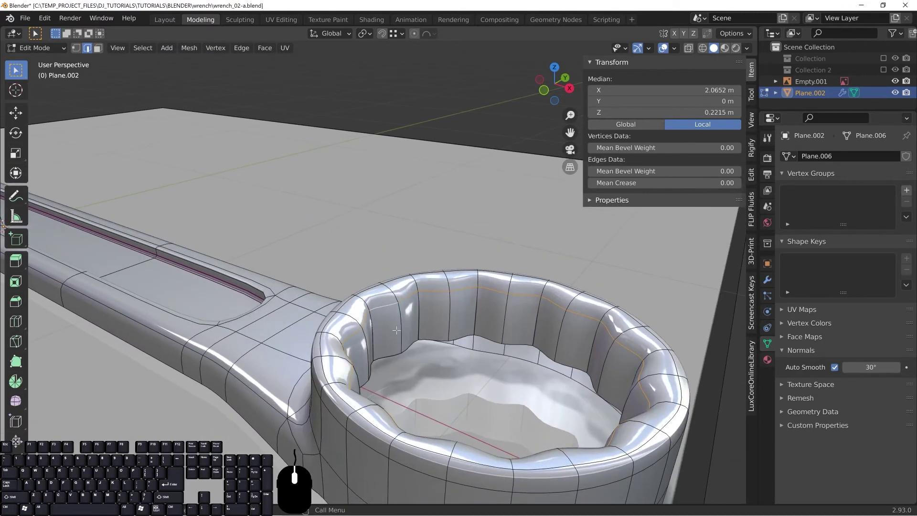
left_click_drag(637, 183, 741, 183)
middle_click_drag(434, 343, 429, 336)
key("Tab")
scroll(429, 336, "up", 3)
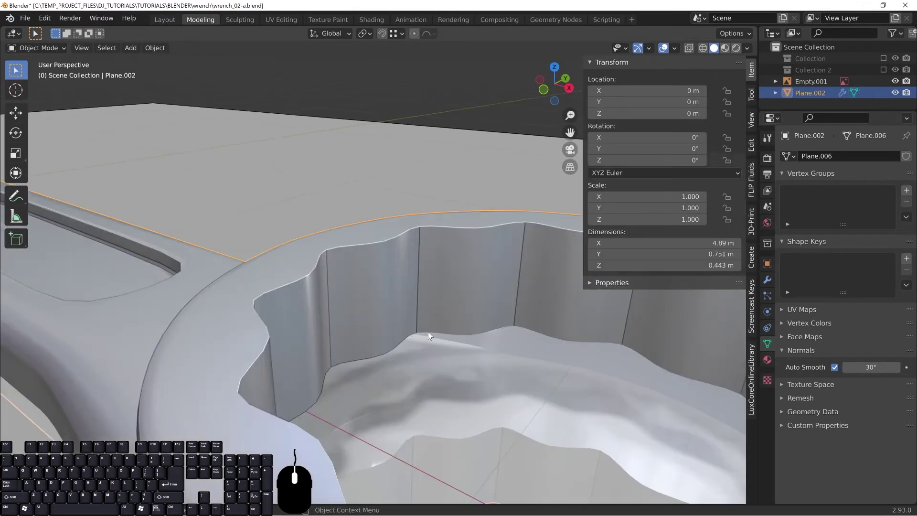
scroll(429, 332, "up", 2)
scroll(278, 265, "down", 4)
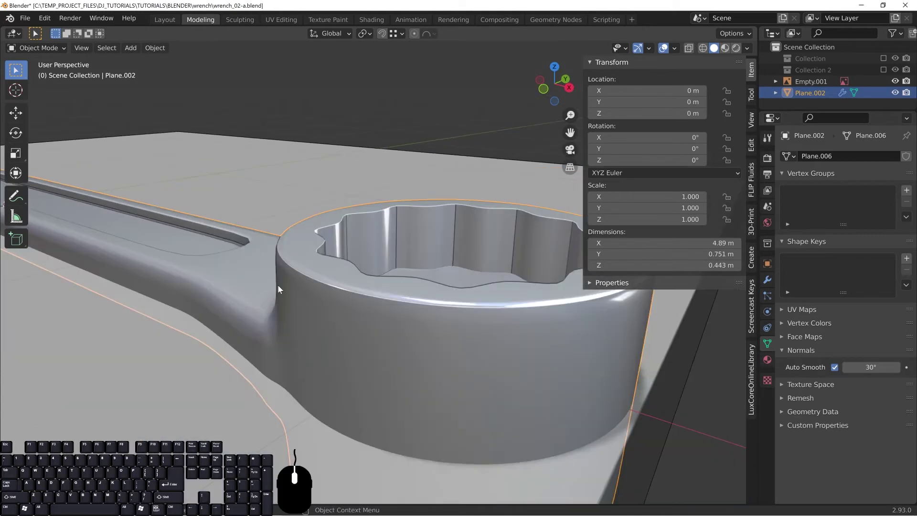
Try Auto Smooth angles near 0° and around 13.8° on the ring, and reset the angle to 30°
middle_click_drag(325, 234, 380, 363)
middle_click_drag(380, 363, 368, 301)
middle_click_drag(448, 118, 388, 224, "shift")
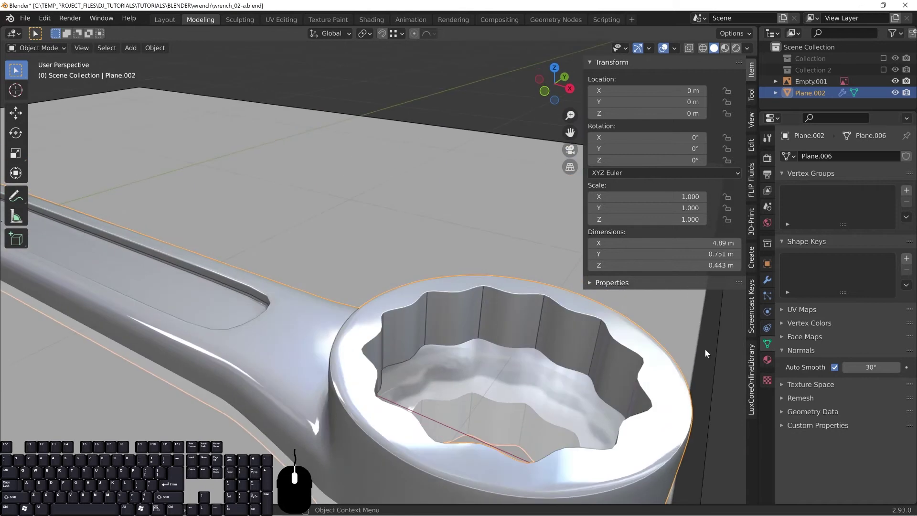
left_click_drag(870, 367, 860, 367)
left_click_drag(870, 366, 826, 366)
scroll(477, 378, "up", 5)
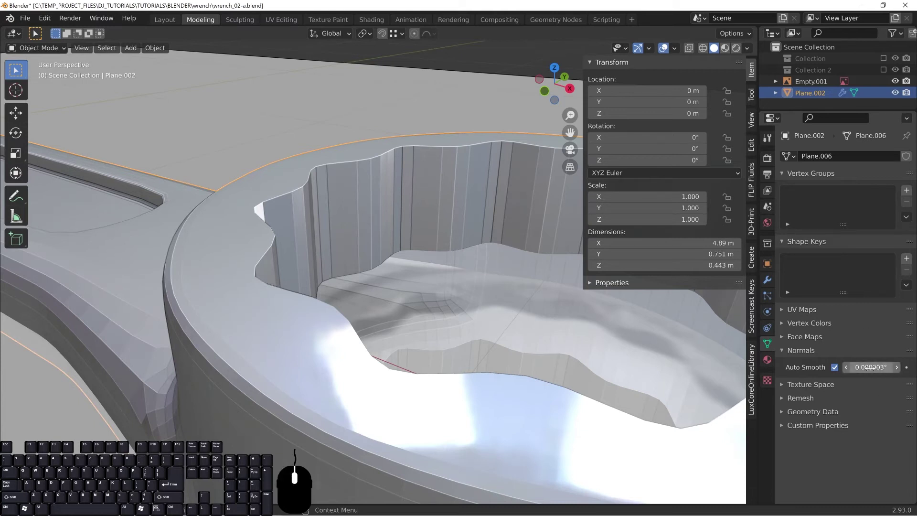
left_click_drag(870, 367, 875, 367)
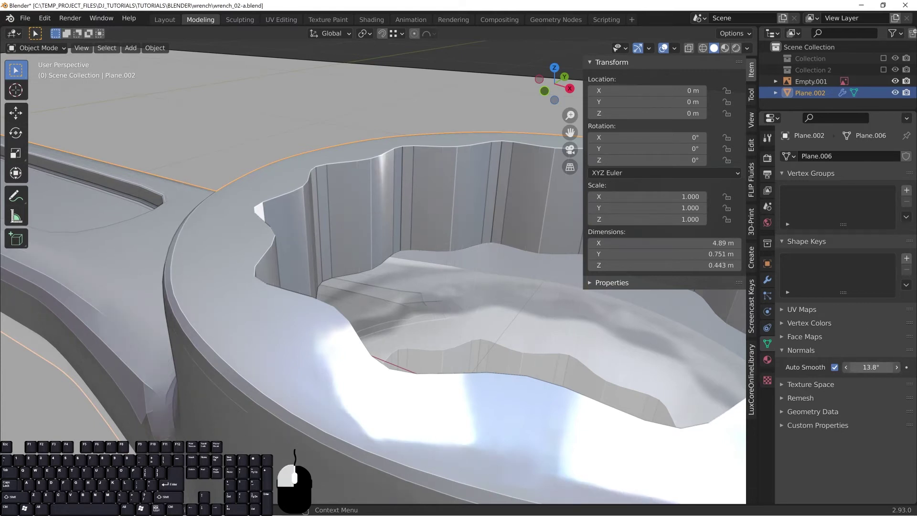
key("ctrl+a")
type("30")
key("Return")
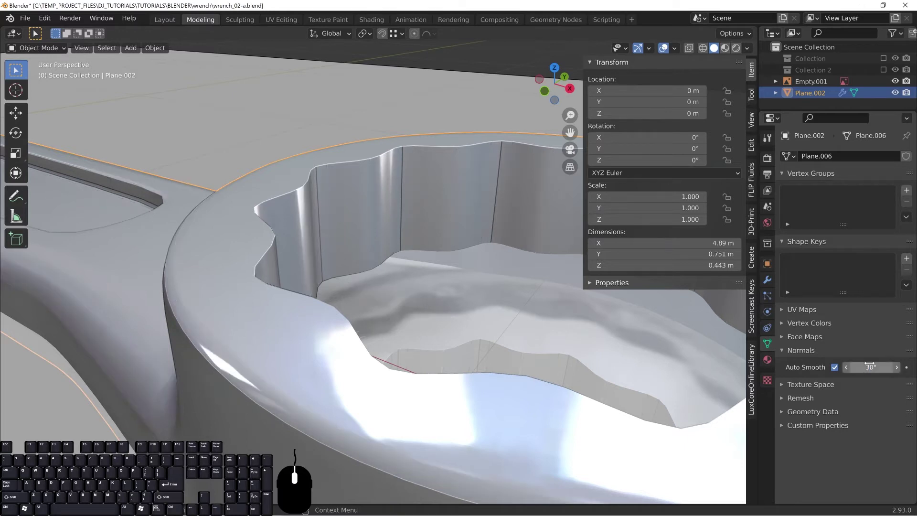
Turn off Cavity in the viewport shading options and view the whole wrench
scroll(267, 238, "down", 8)
middle_click_drag(279, 244, 358, 249)
left_click(747, 48)
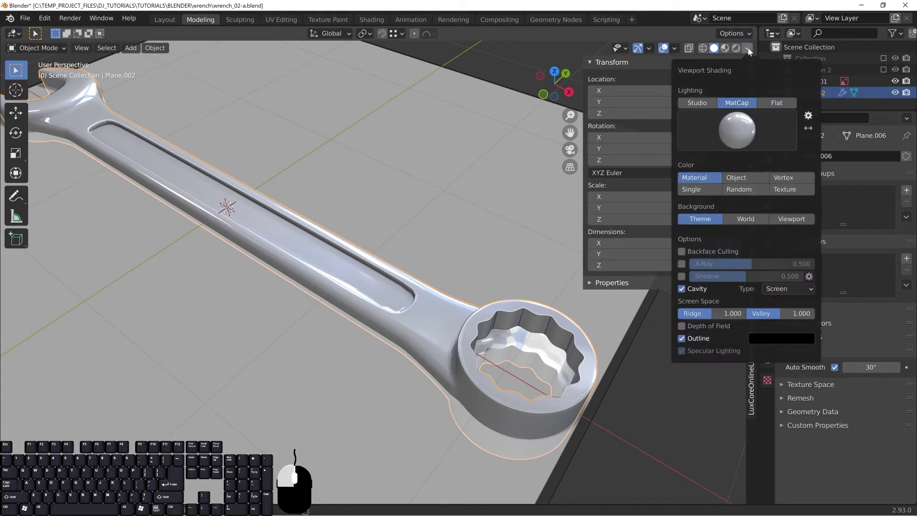
left_click(681, 289)
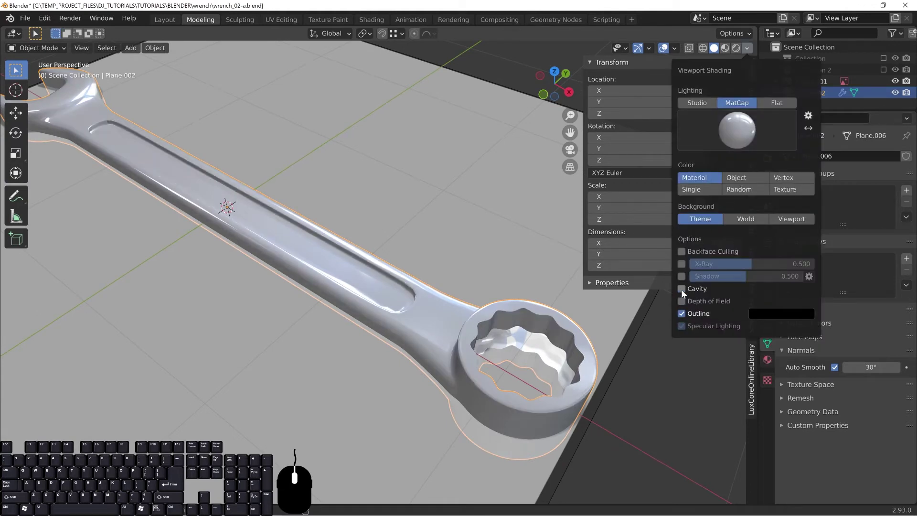
mouse_move(506, 337)
middle_mouse_down()
mouse_move(465, 353)
mouse_move(477, 272)
middle_mouse_up()
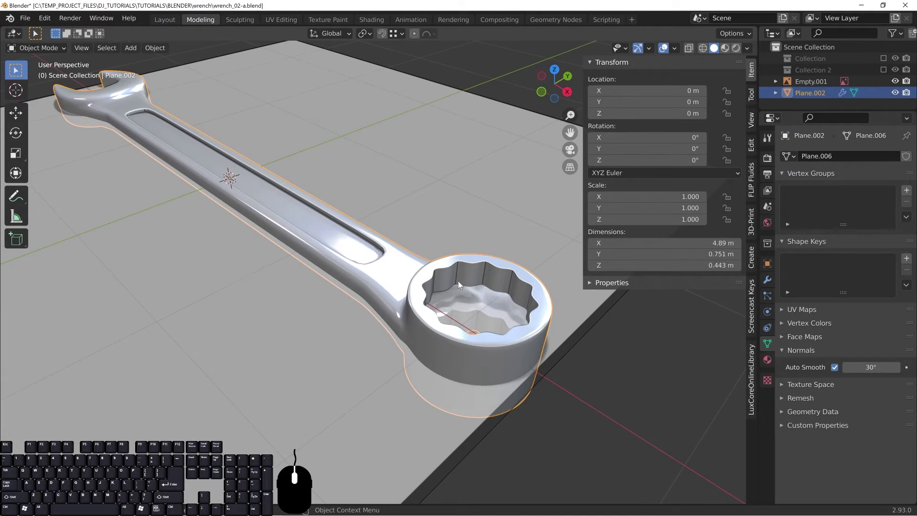
Try sharpening the ring's outer top edge loop with a Mean Crease of 0.76 and a bevel, and undo it
scroll(435, 285, "up", 5)
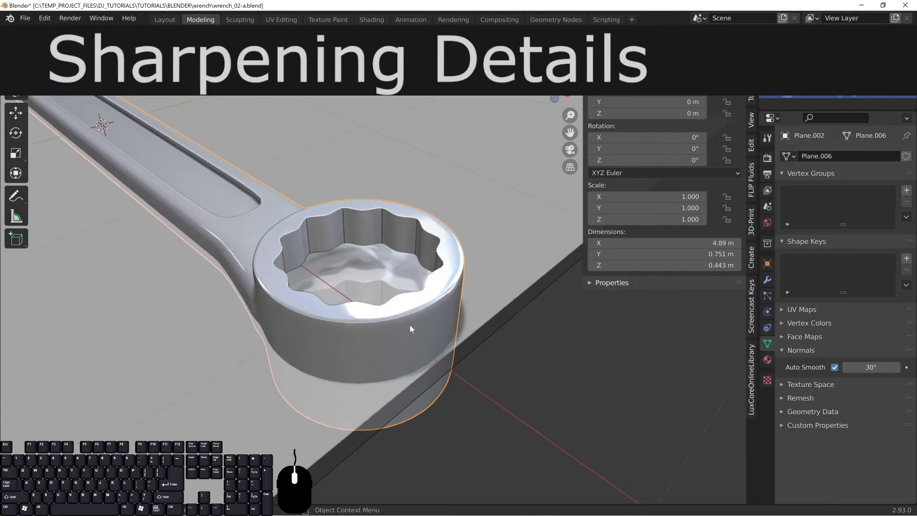
key("Tab")
left_click(230, 329, "alt")
middle_click_drag(320, 367, 349, 274, "shift")
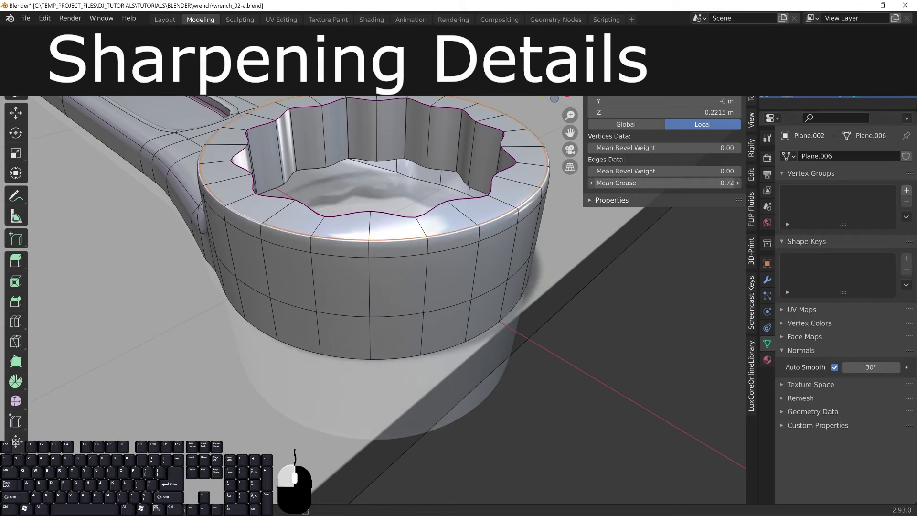
key("shift+e")
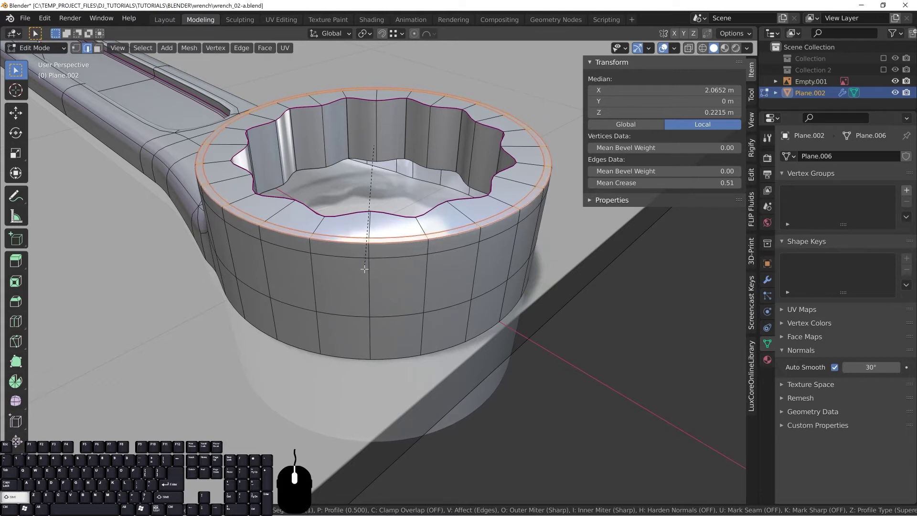
left_click(365, 269)
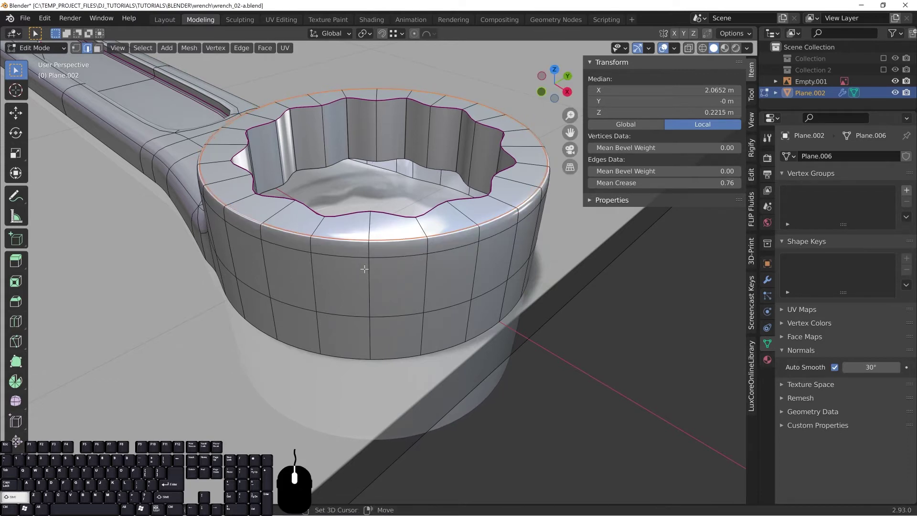
key("ctrl+z")
middle_click_drag(363, 237, 388, 263, "shift")
key("alt+a")
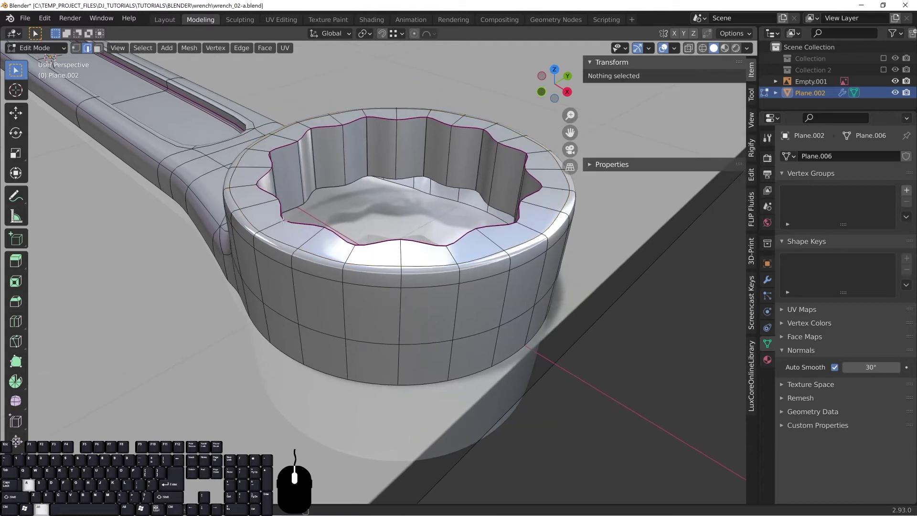
middle_click_drag(258, 228, 265, 240)
key("Tab")
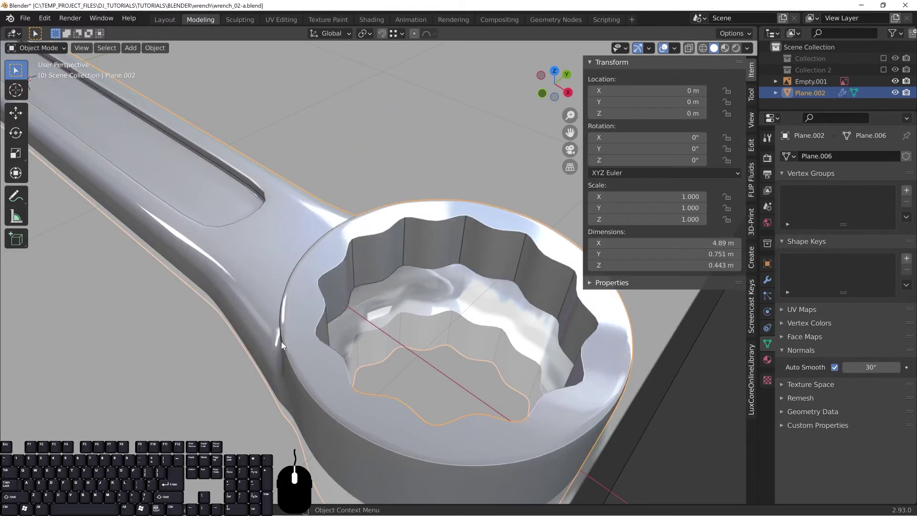
Select the vertical edge on each side where the handle meets the ring and scale the pair slightly
middle_click_drag(115, 168, 377, 354, "shift")
scroll(262, 275, "down", 2)
middle_click_drag(416, 394, 438, 324, "shift")
scroll(434, 293, "down", 1)
middle_click_drag(551, 395, 376, 296, "shift")
key("Tab")
left_click(400, 274)
middle_click_drag(427, 236, 355, 253)
left_click(212, 289, "shift")
middle_click_drag(223, 290, 279, 273)
middle_click_drag(427, 271, 315, 360, "shift")
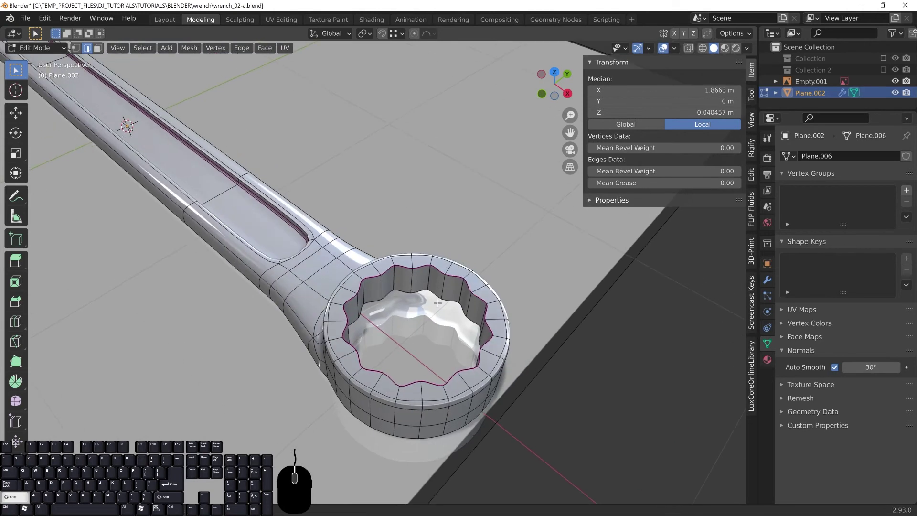
key("s")
left_click(475, 248)
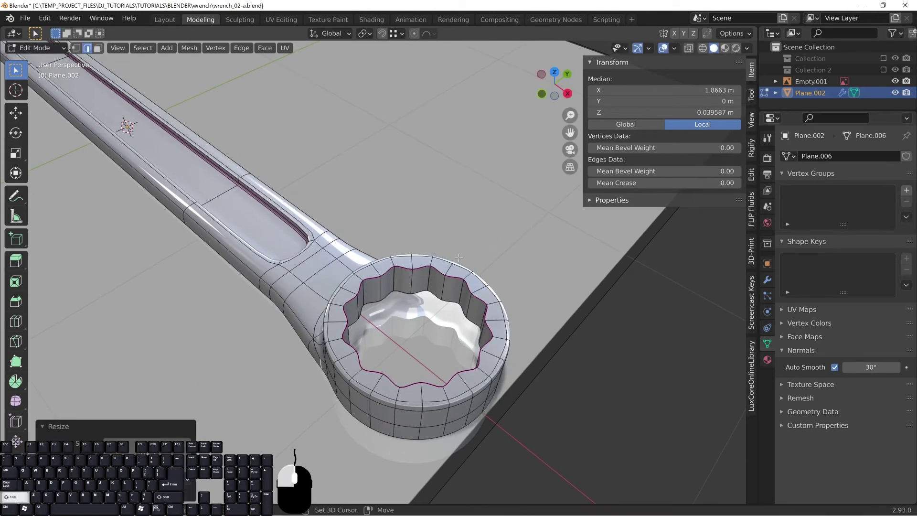
Inspect the junction between handle and ring in Object Mode and against its edges in Edit Mode
key("Tab")
scroll(372, 372, "up", 6)
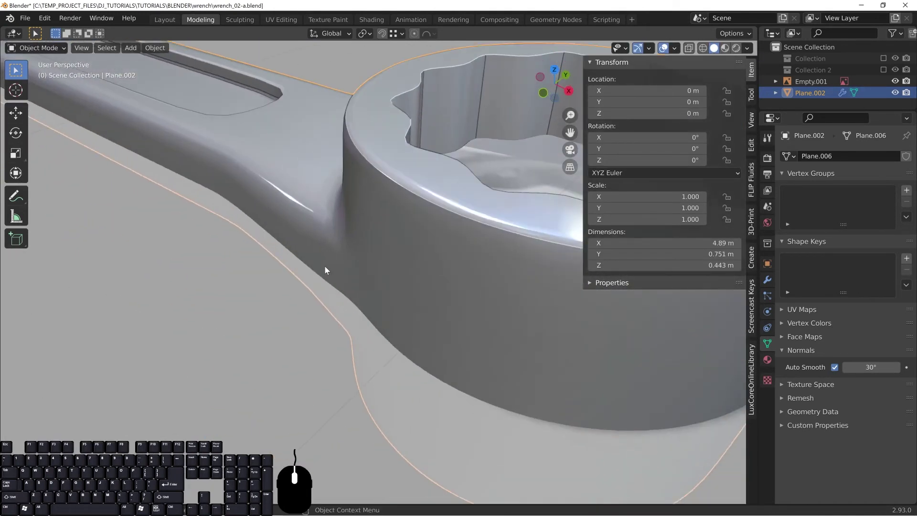
middle_click_drag(325, 266, 381, 238)
middle_click_drag(391, 129, 392, 212, "shift")
key("Tab")
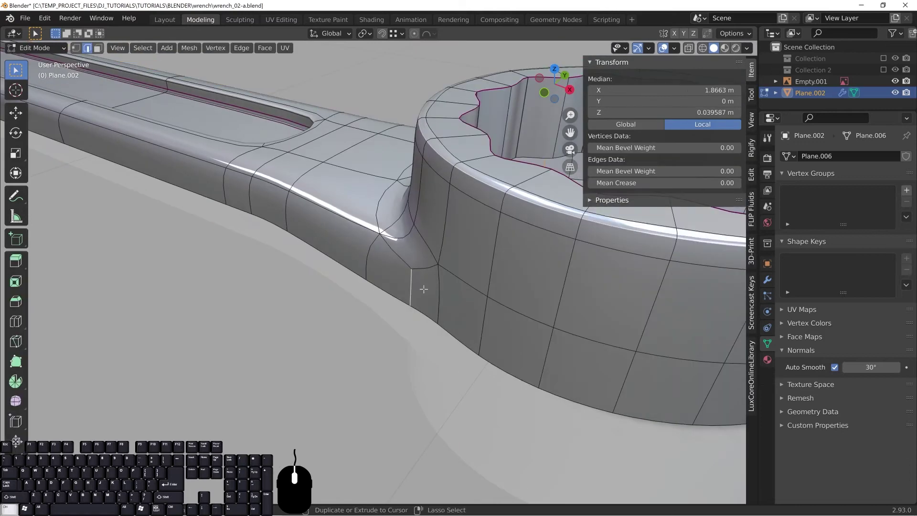
key("Tab")
scroll(387, 279, "down", 5)
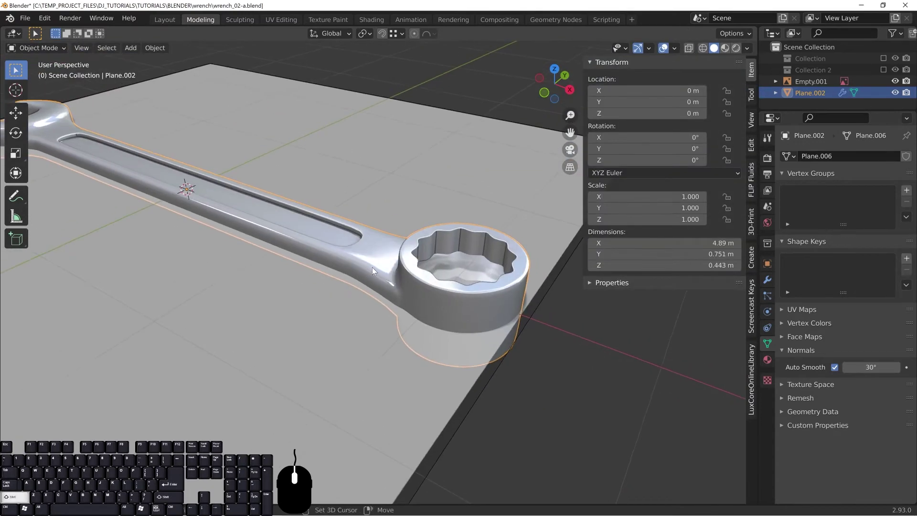
Examine the smooth shading of the ring end and the handle's transition into it from several angles
scroll(399, 295, "up", 3)
middle_click_drag(398, 296, 385, 328, "shift")
middle_click_drag(518, 374, 442, 321, "shift")
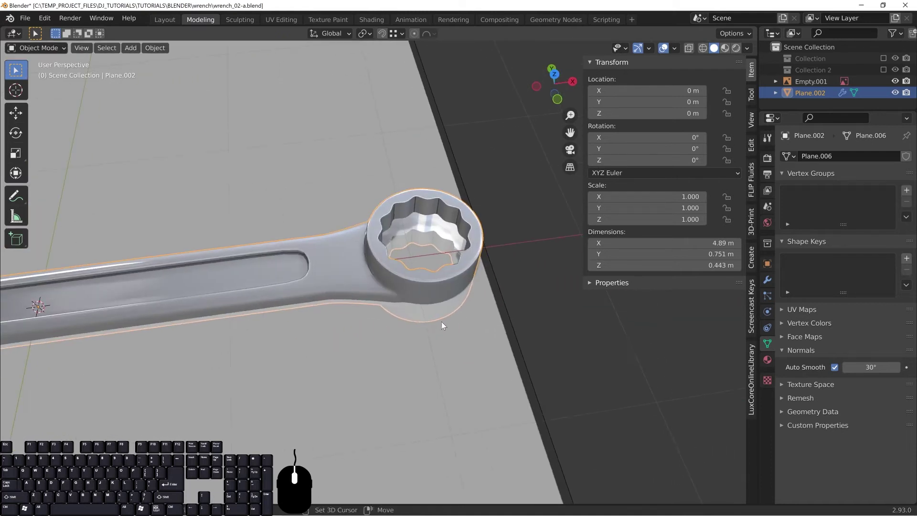
scroll(383, 311, "up", 3)
middle_click_drag(383, 310, 326, 356, "shift")
middle_click_drag(327, 356, 350, 337)
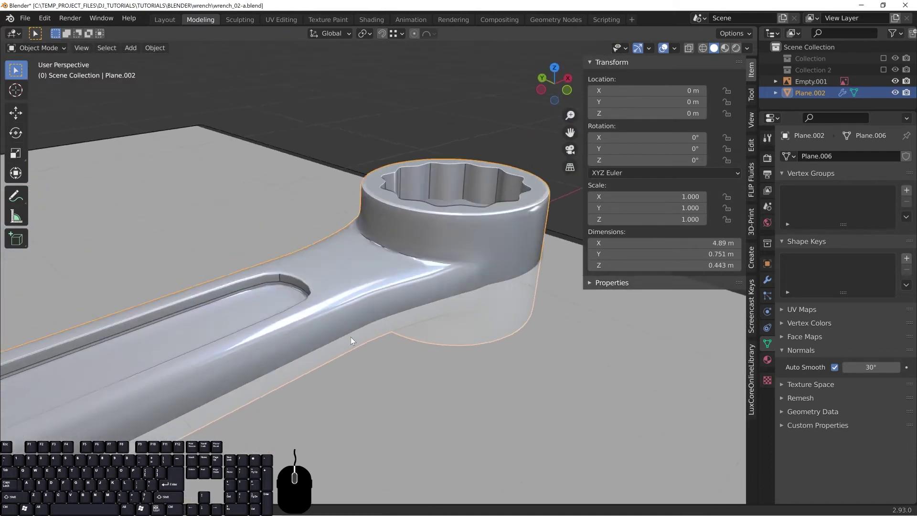
scroll(417, 264, "up", 6)
scroll(416, 264, "down", 5)
middle_click_drag(416, 264, 357, 284)
Add a loop cut around the ring's outer wall close to the handle junction and save the file
key("Tab")
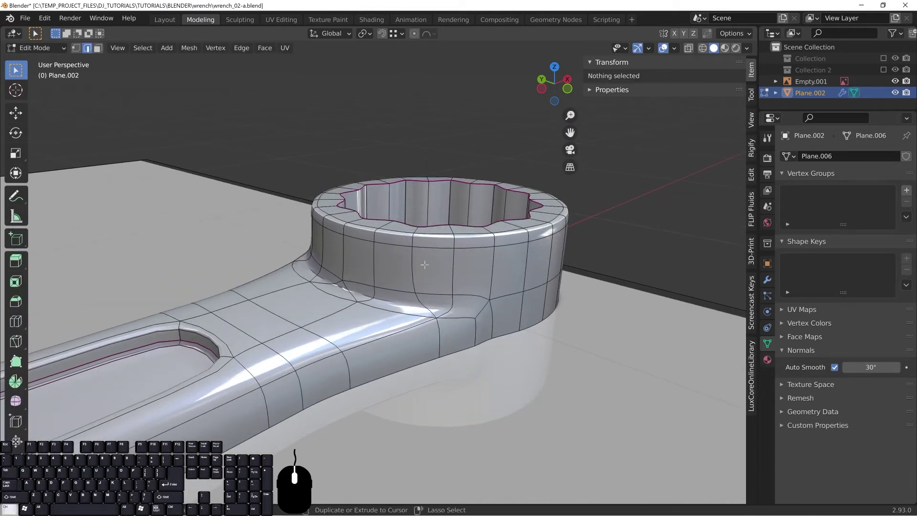
left_click(424, 264)
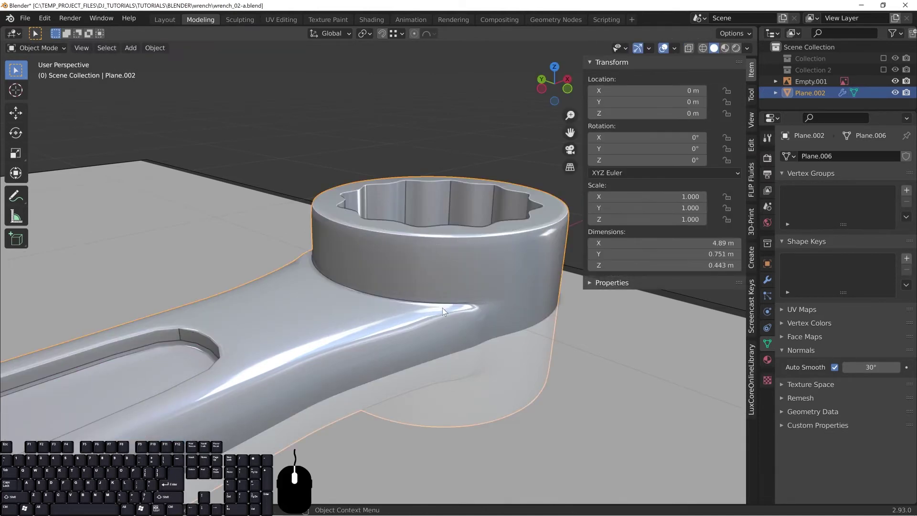
middle_click_drag(442, 307, 396, 322)
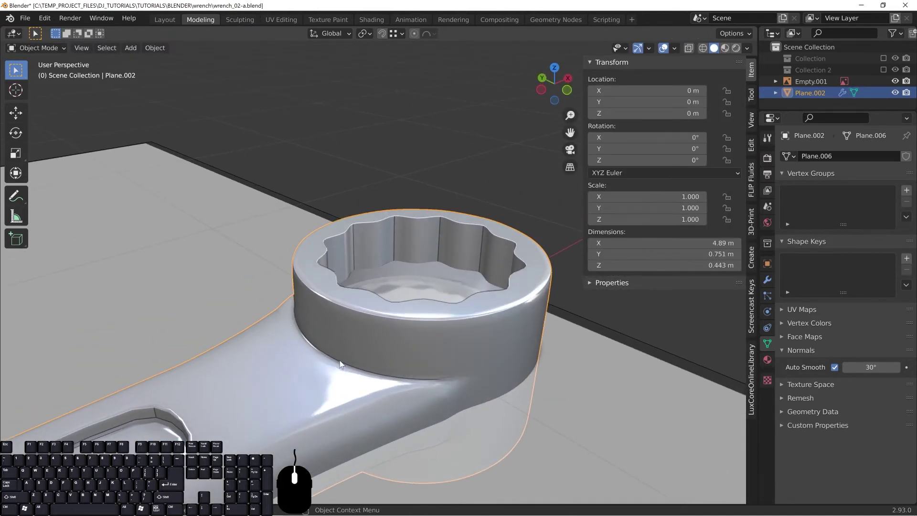
middle_click_drag(476, 370, 507, 345)
scroll(327, 314, "down", 5)
middle_click_drag(327, 314, 443, 298, "shift")
key("ctrl+s")
Set the open-end head's top edge loop to a Mean Crease of about 0.6 and bevel it narrowly with added segments
key("Tab")
scroll(443, 297, "up", 3)
middle_click_drag(493, 434, 469, 368, "shift")
left_click_drag(630, 185, 675, 186)
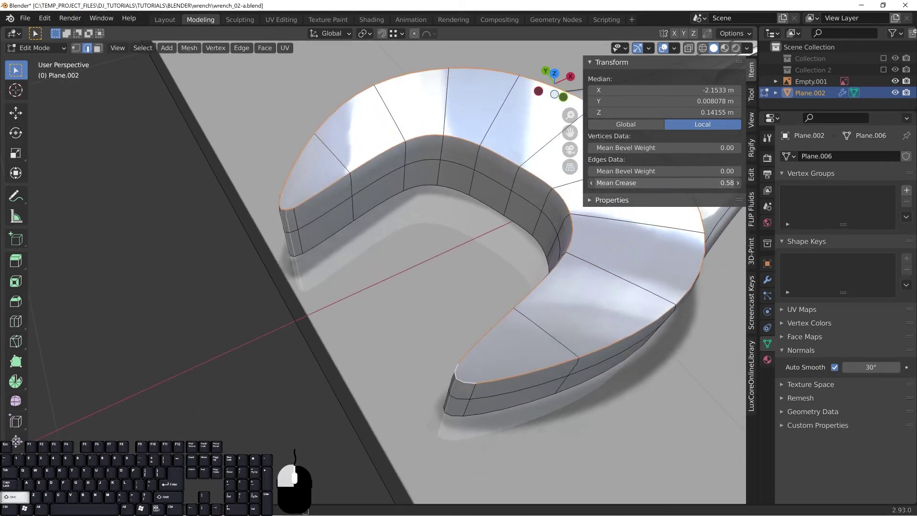
middle_click_drag(579, 239, 535, 250, "shift")
key("ctrl+b")
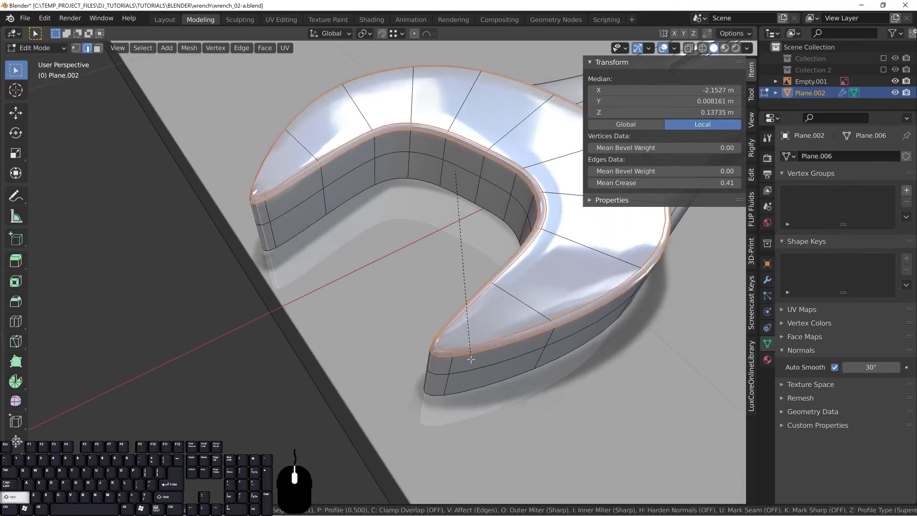
scroll(471, 363, "up", 3)
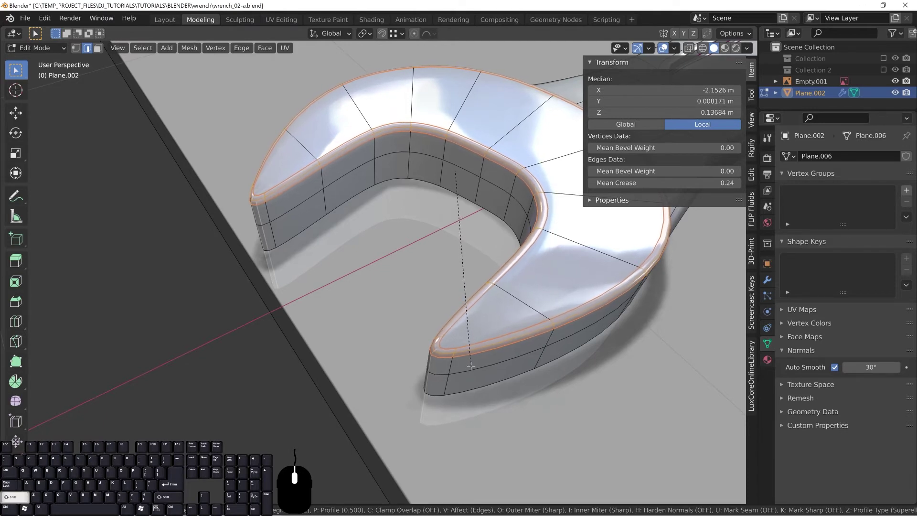
left_click(470, 366)
middle_click_drag(471, 365, 430, 353)
key("Tab")
Add one loop cut across the handle beside the open-end head and slide it toward the head to a factor of about -0.84
middle_click_drag(520, 334, 352, 238)
middle_click_drag(133, 171, 233, 239, "shift")
middle_click_drag(319, 238, 223, 214)
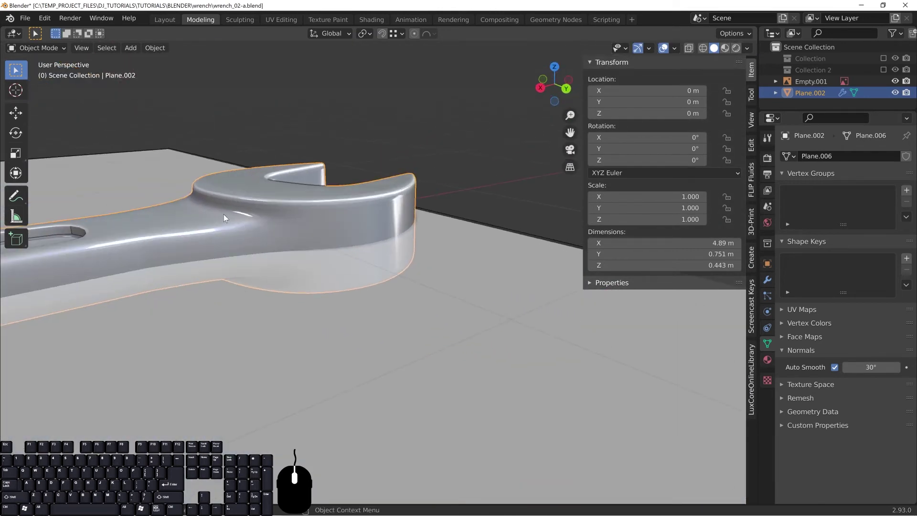
key("Tab")
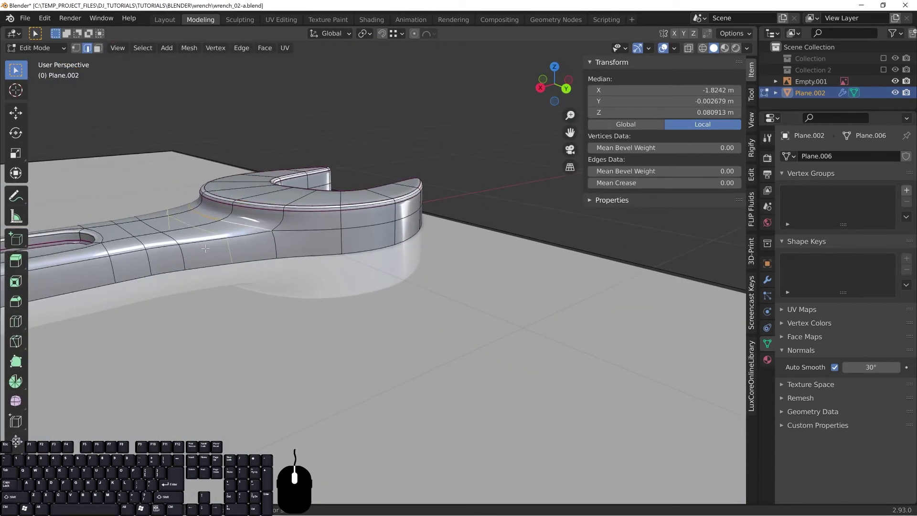
key("g")
key("g")
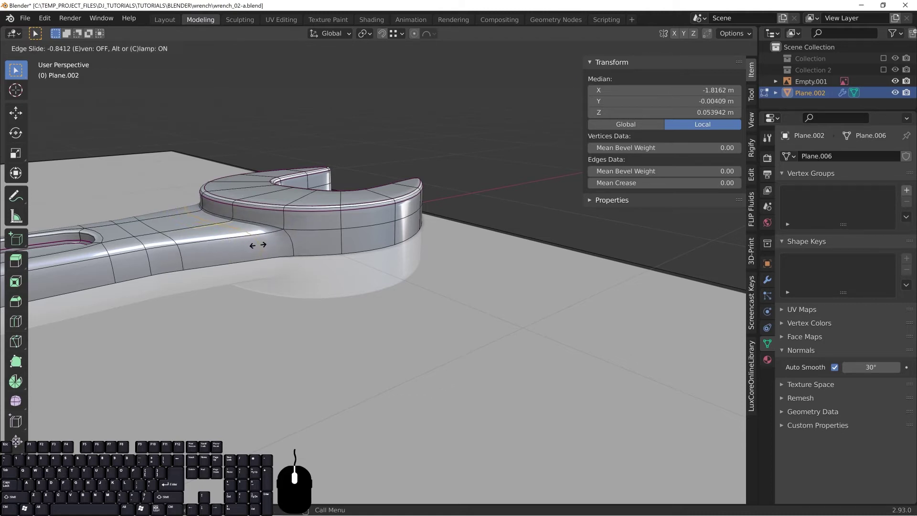
left_click(258, 245)
Examine the junction between the open-end head and the handle, both as shaded surface and with its edges
middle_click_drag(209, 221, 297, 274, "shift")
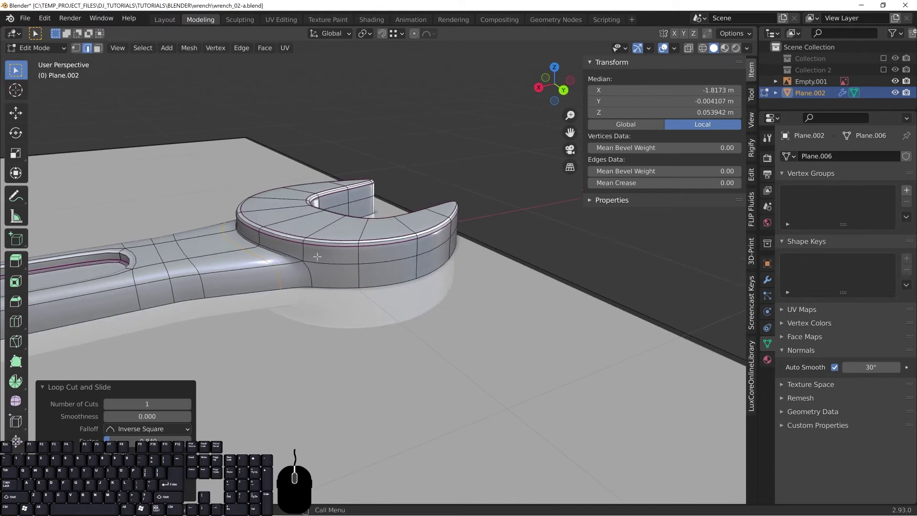
key("Tab")
middle_click_drag(242, 230, 256, 262)
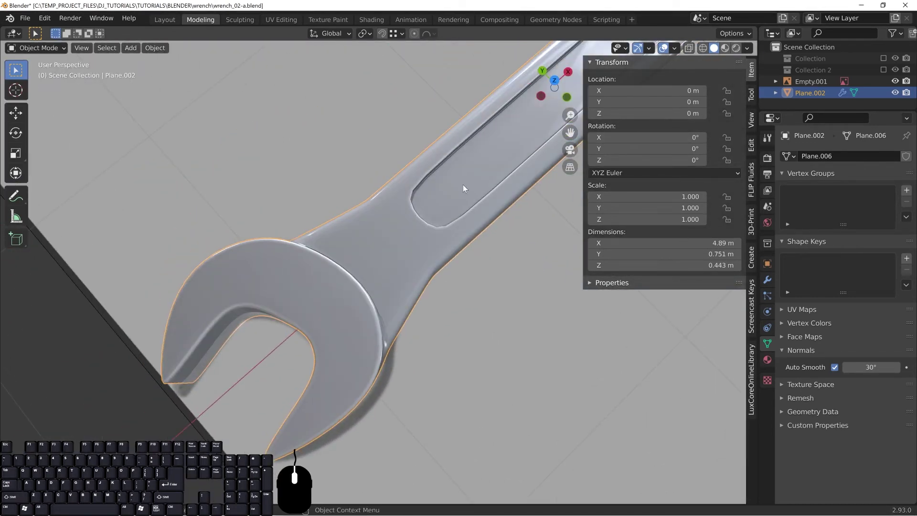
key("Tab")
middle_click_drag(520, 165, 494, 173)
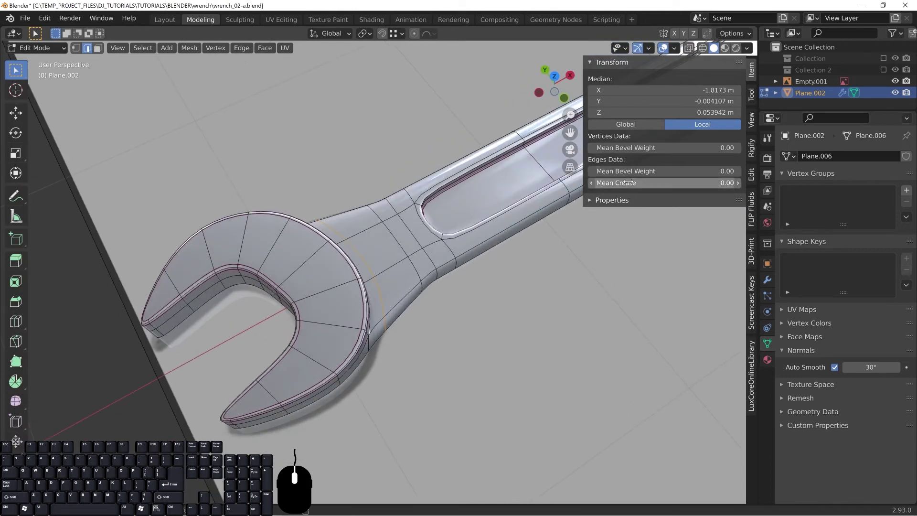
middle_click_drag(372, 229, 342, 254)
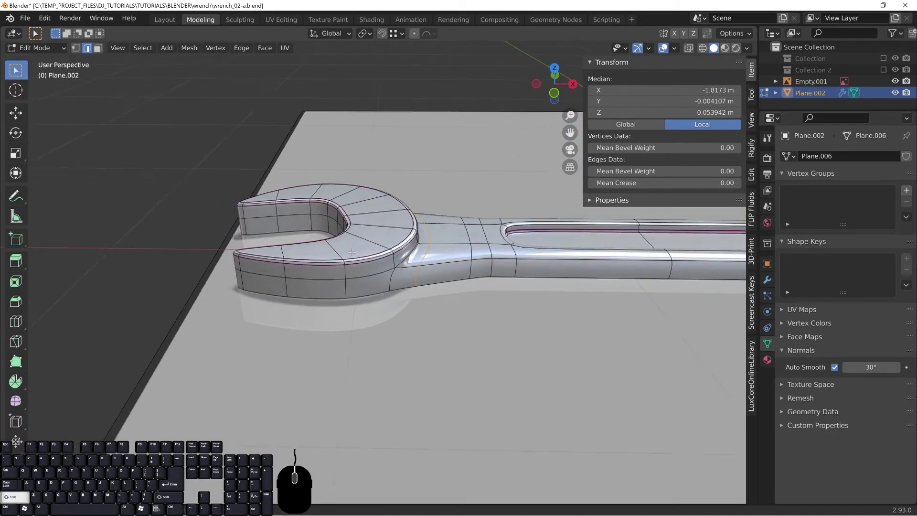
scroll(342, 254, "up", 3)
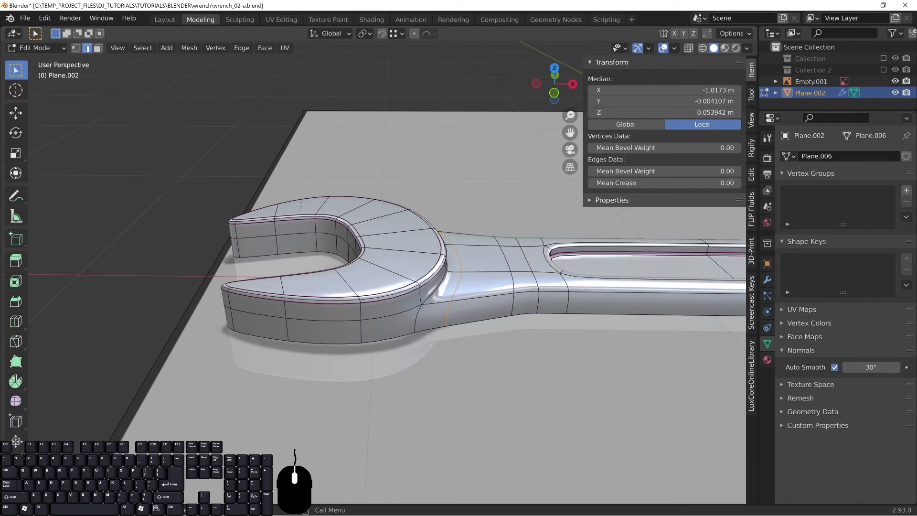
middle_click_drag(345, 308, 229, 310)
scroll(277, 300, "up", 2)
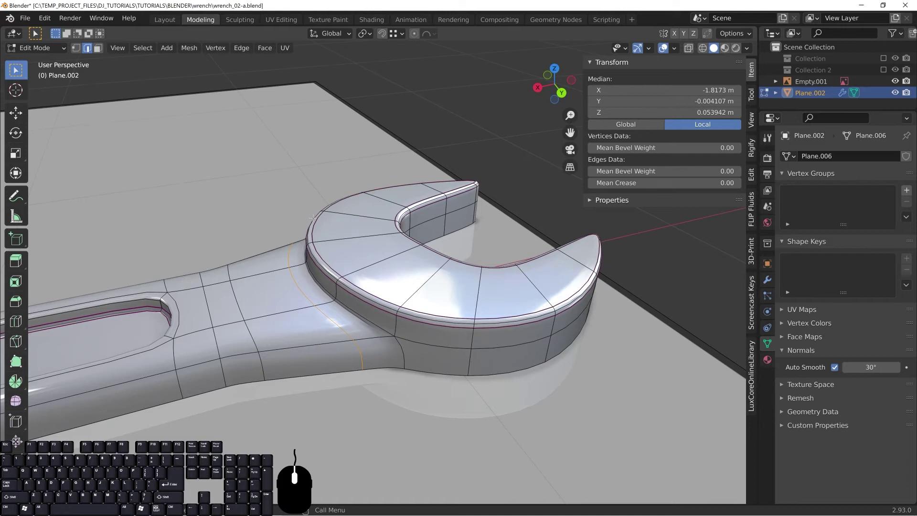
middle_click_drag(338, 262, 451, 312, "shift")
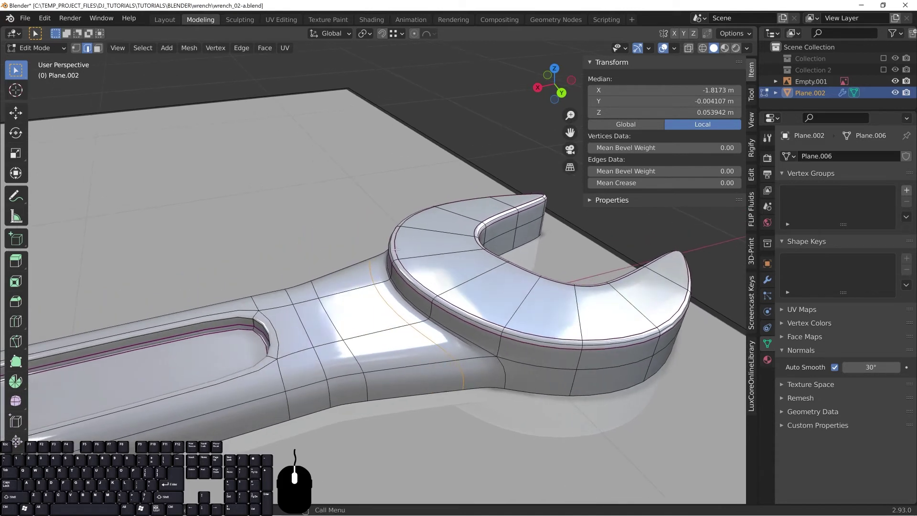
middle_click_drag(420, 258, 426, 303)
scroll(426, 303, "up", 1)
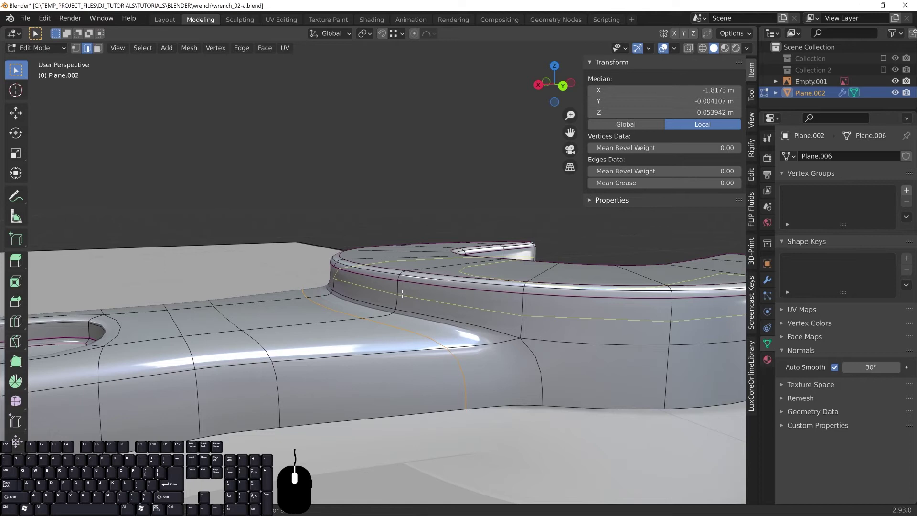
Try adding a loop cut around the open-end head's side wall, slid down close to the handle junction, and undo it
left_click(402, 296, "alt")
key("g")
key("g")
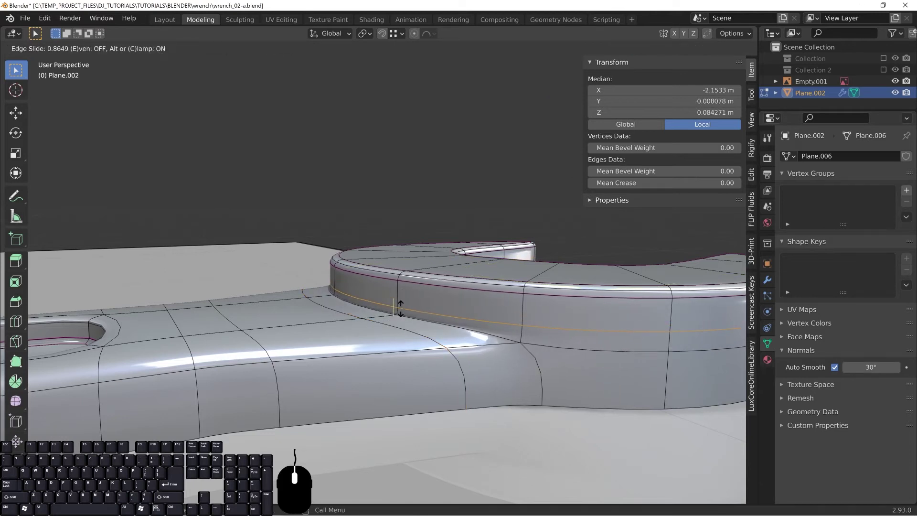
left_click(400, 308)
key("Tab")
middle_click_drag(306, 279, 384, 291)
key("Tab")
key("alt+a")
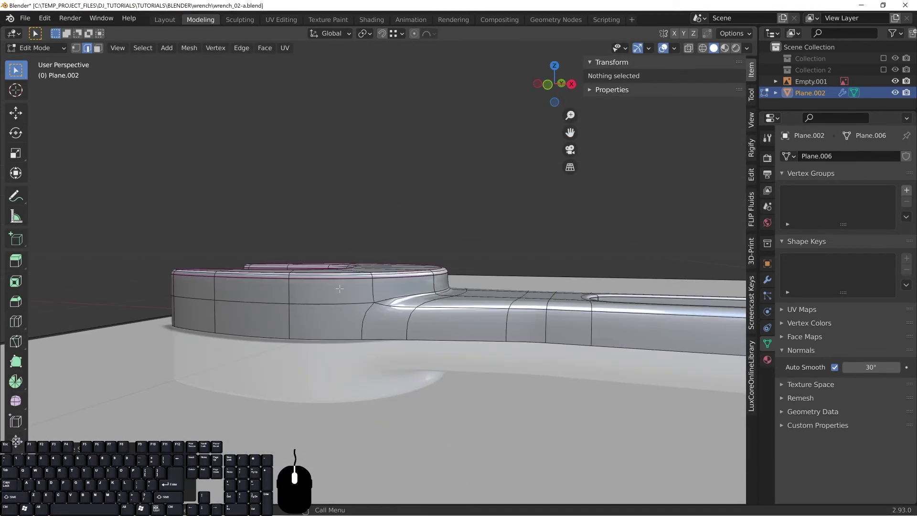
middle_click_drag(345, 233, 248, 328)
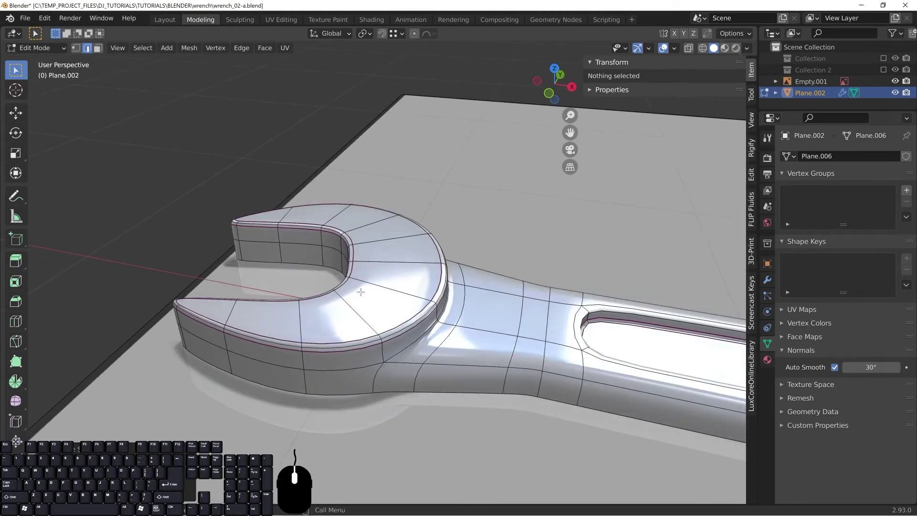
middle_click_drag(406, 337, 221, 263, "shift")
key("ctrl+z")
key("alt+a")
Review the wrench in Object Mode, from the open-end head along the handle recess to the ring
key("Tab")
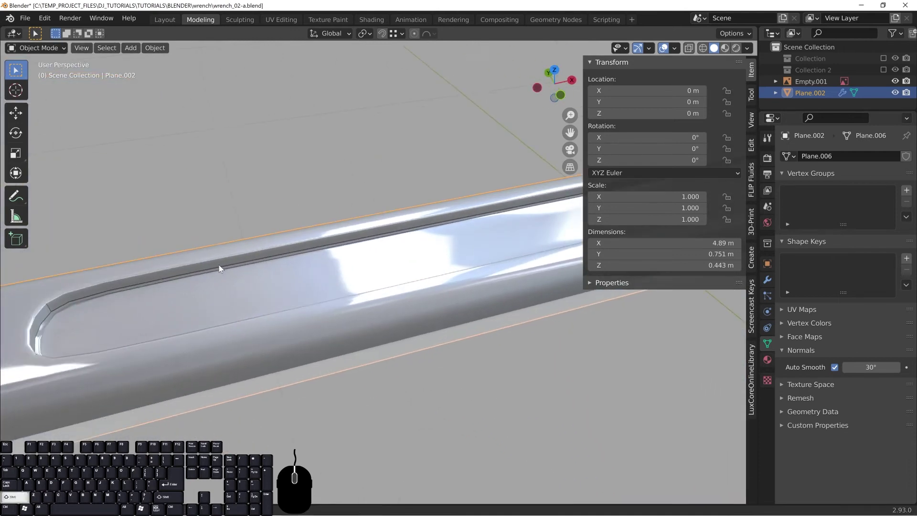
scroll(368, 278, "down", 8)
middle_click_drag(439, 275, 309, 289, "shift")
middle_click_drag(392, 273, 390, 317, "shift")
scroll(392, 363, "up", 3)
middle_click_drag(344, 396, 385, 225, "shift")
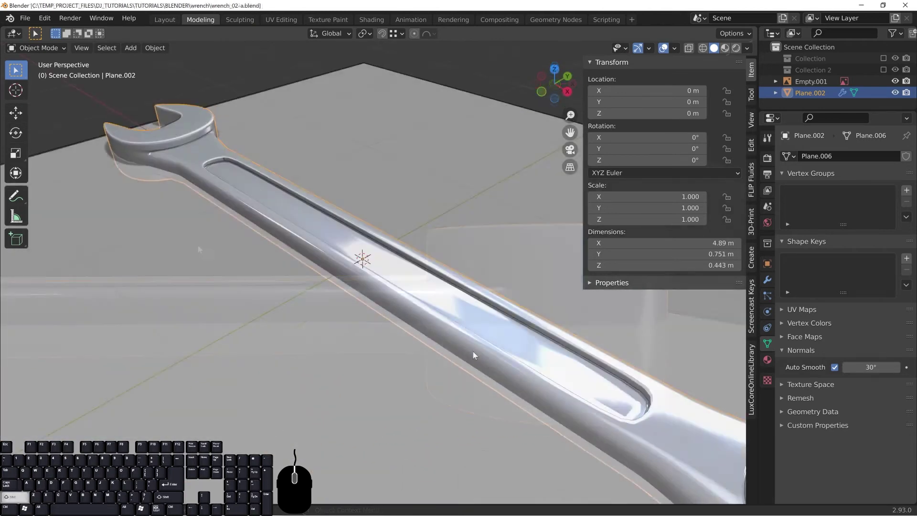
middle_click_drag(601, 403, 520, 333, "shift")
middle_click_drag(430, 311, 395, 288)
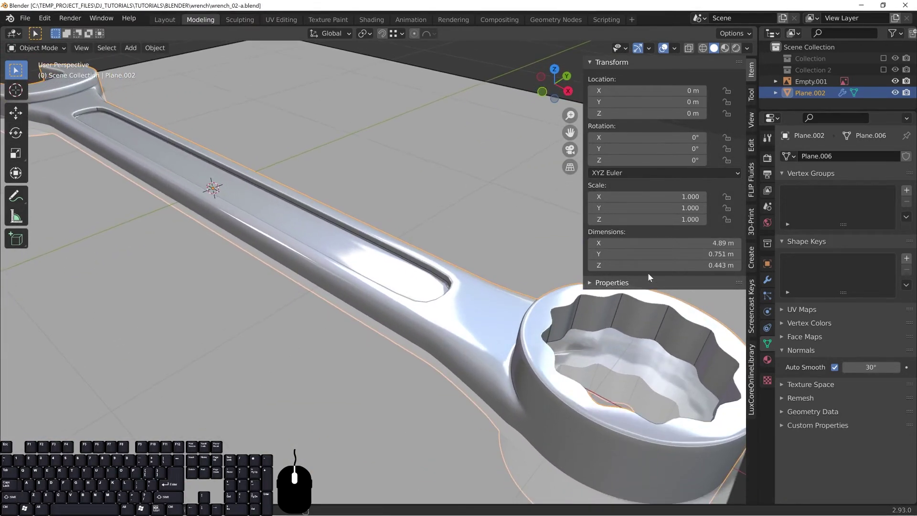